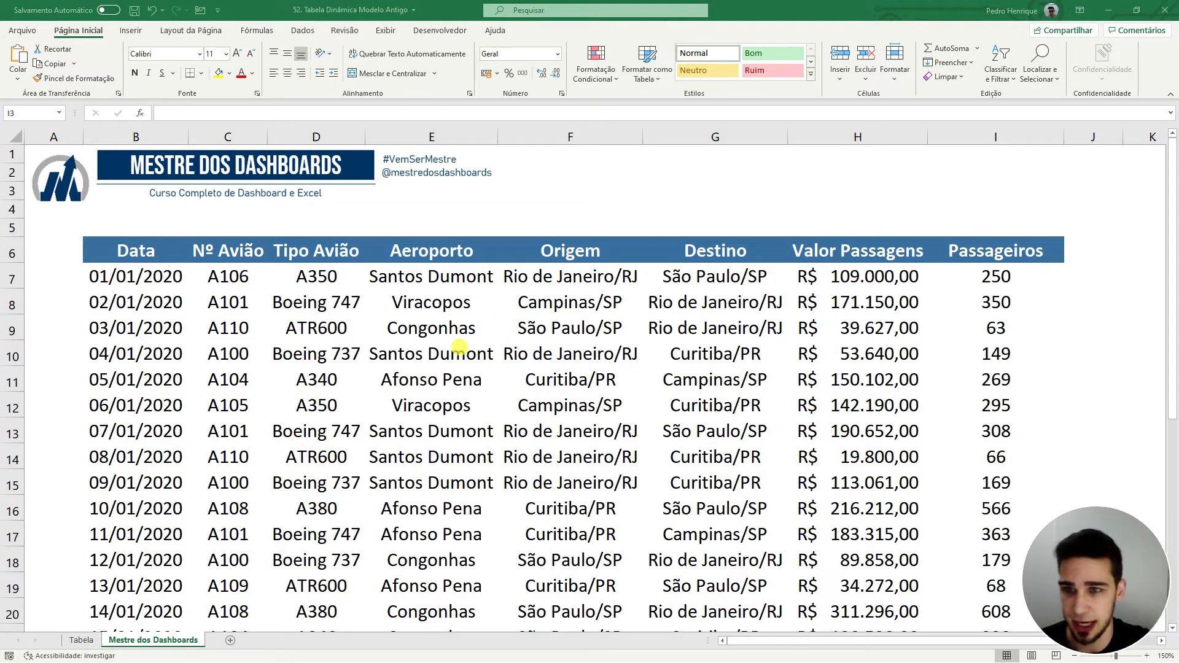
Review the flight table's columns one by one, from Data through Passageiros.
left_click_drag(157, 327, 162, 374)
left_click(163, 362)
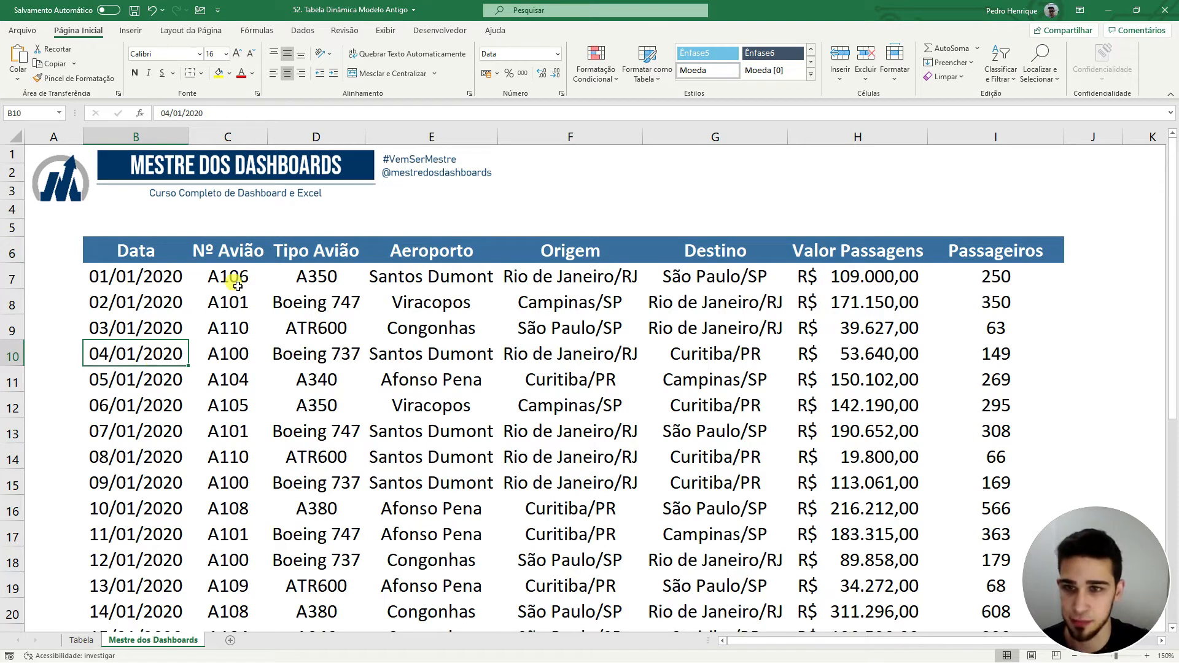
left_click_drag(235, 258, 232, 495)
left_click_drag(338, 252, 344, 436)
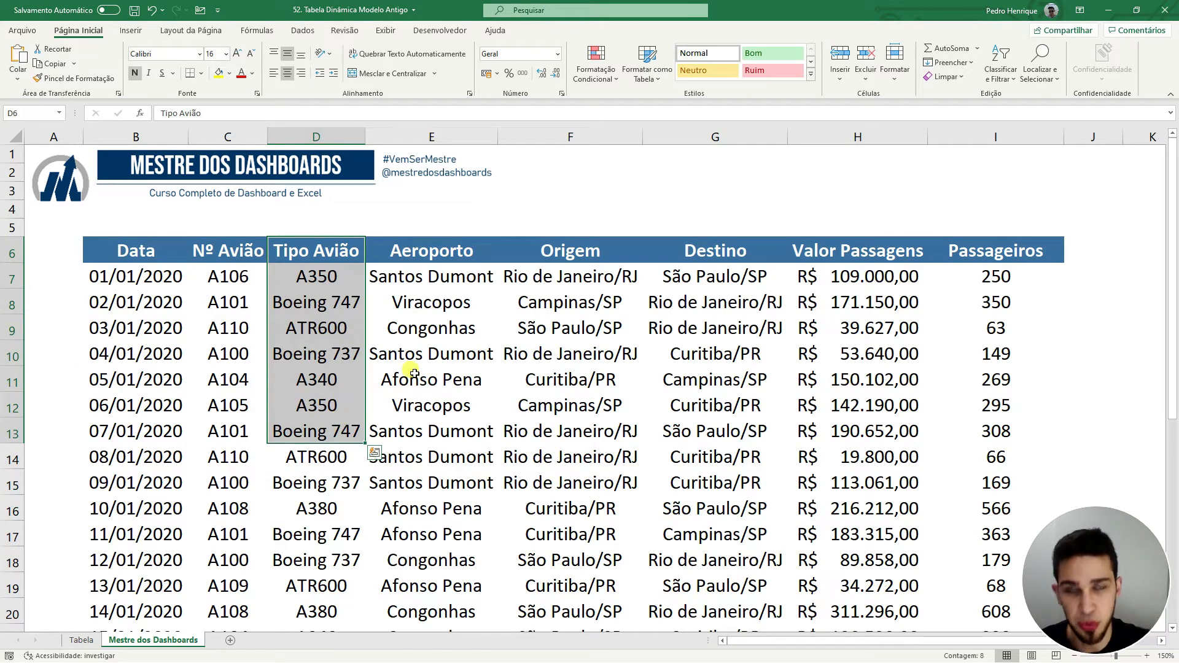
left_click_drag(434, 251, 433, 510)
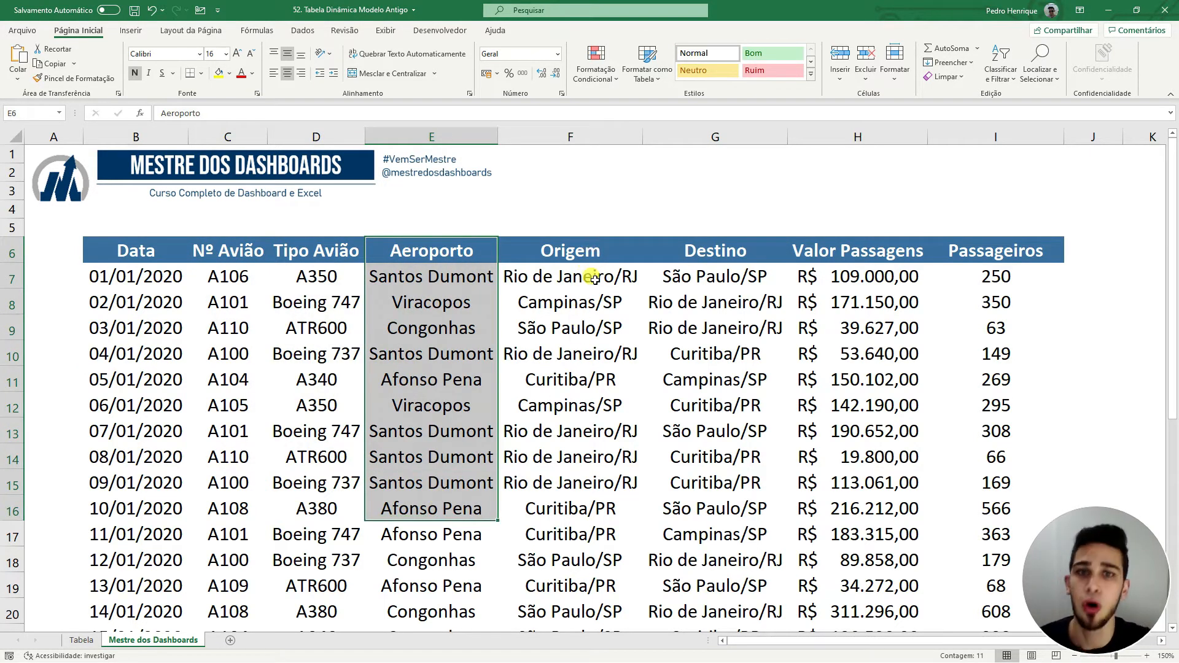
left_click_drag(574, 251, 575, 382)
left_click_drag(715, 252, 759, 433)
left_click_drag(857, 252, 857, 534)
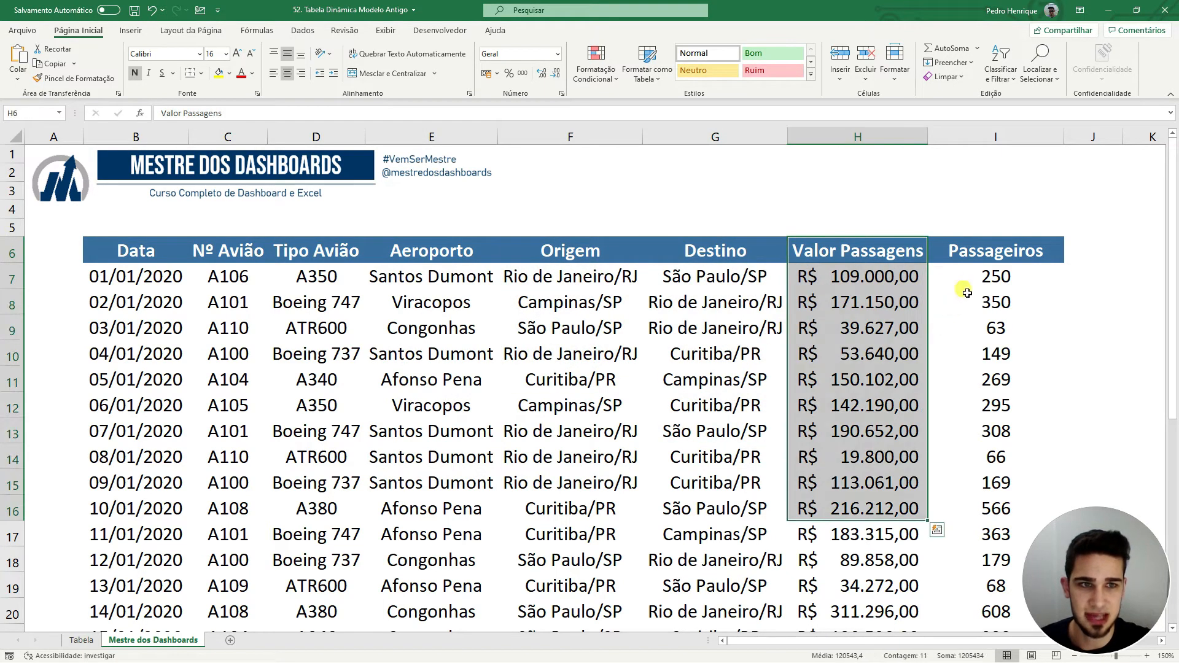
left_click_drag(974, 255, 994, 387)
left_click(745, 209)
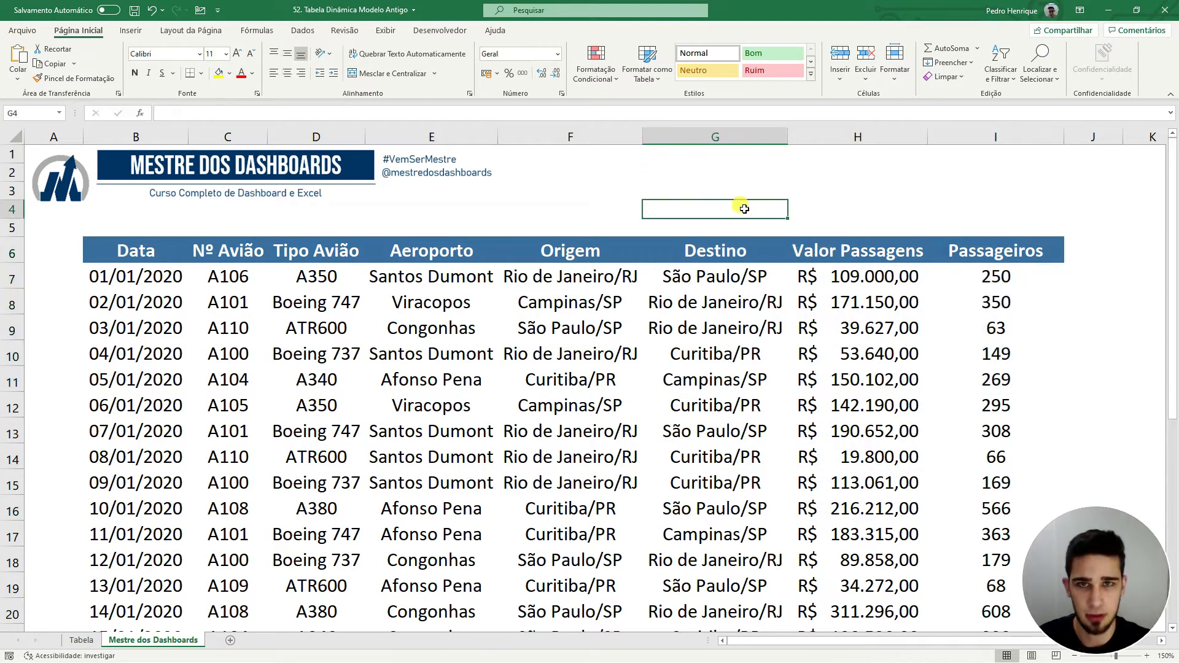
Jump to the last record of the flight table and return to its first data row.
key("Left")
key("ctrl+Down")
key("ctrl+Down")
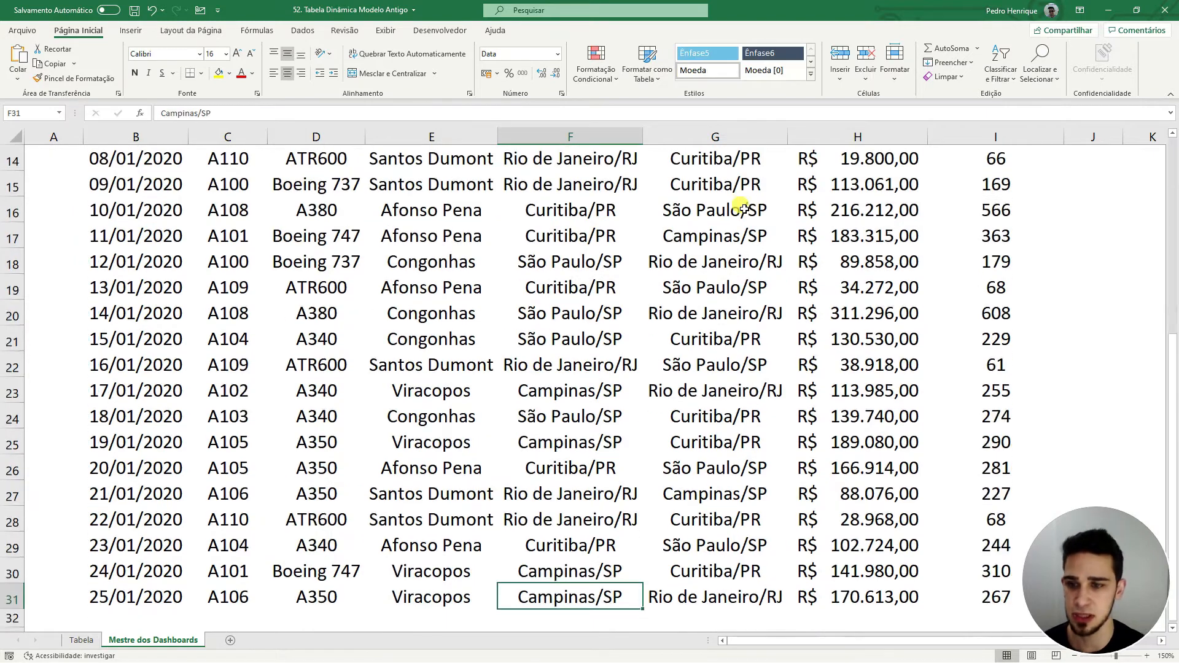
key("ctrl+Up")
key("Down")
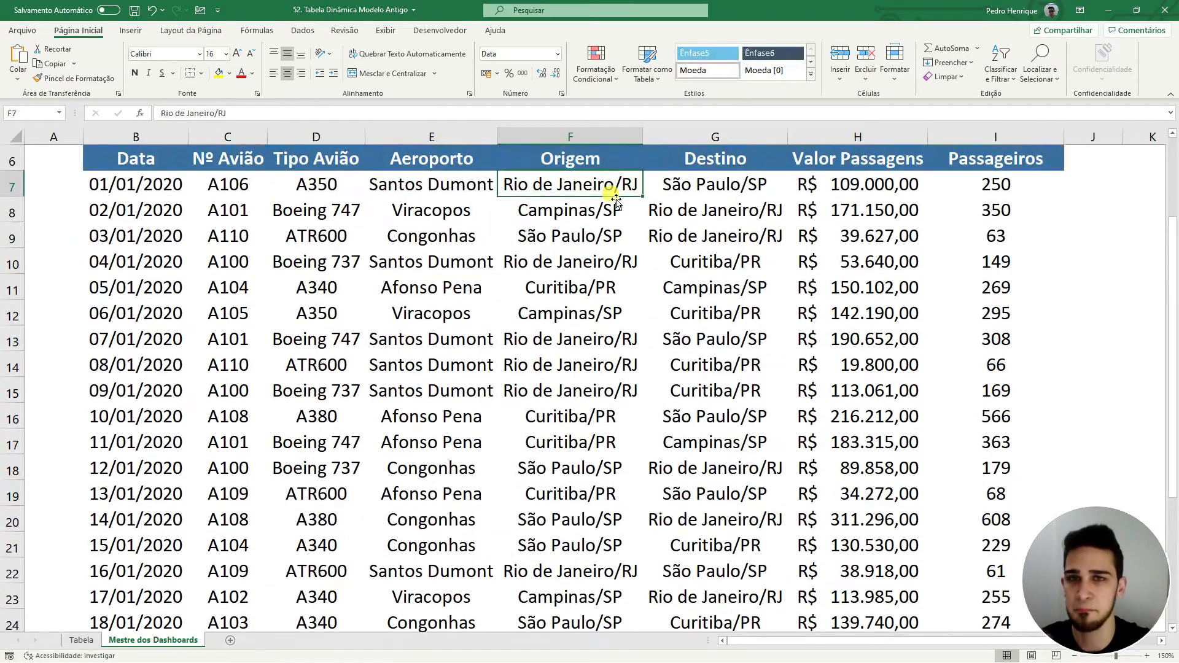
scroll(491, 376, "up", 2)
left_click(161, 281)
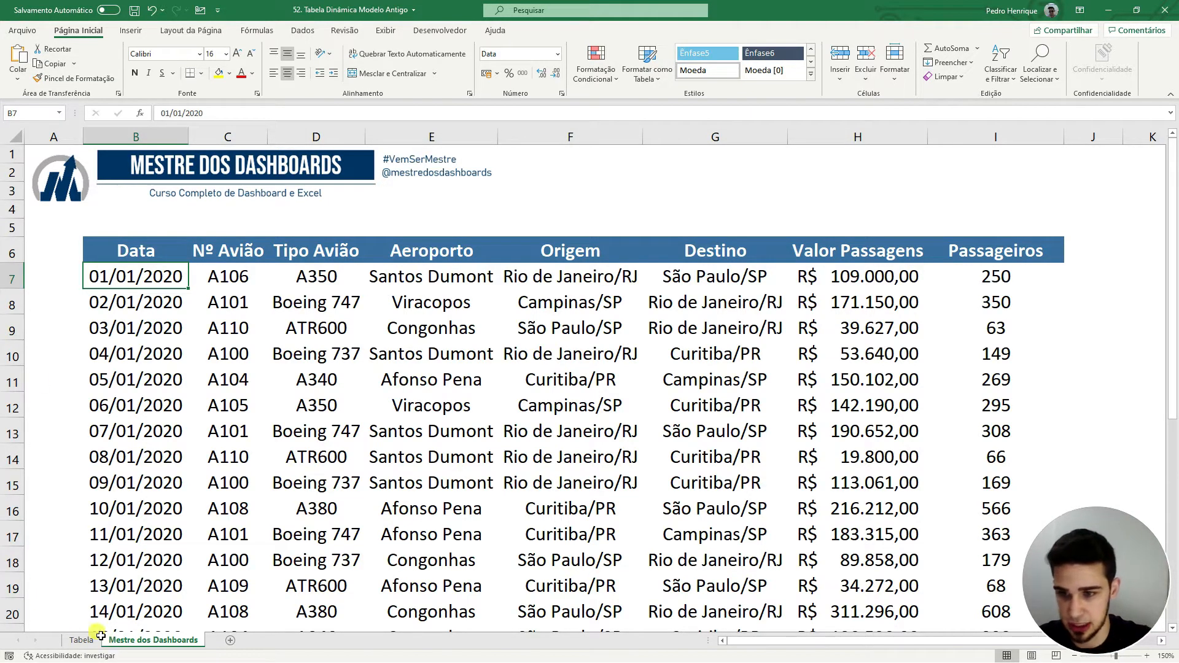
Open the Tabela sheet and enlarge its view to 180% to read the model pivot table.
left_click(81, 639)
left_click(596, 483)
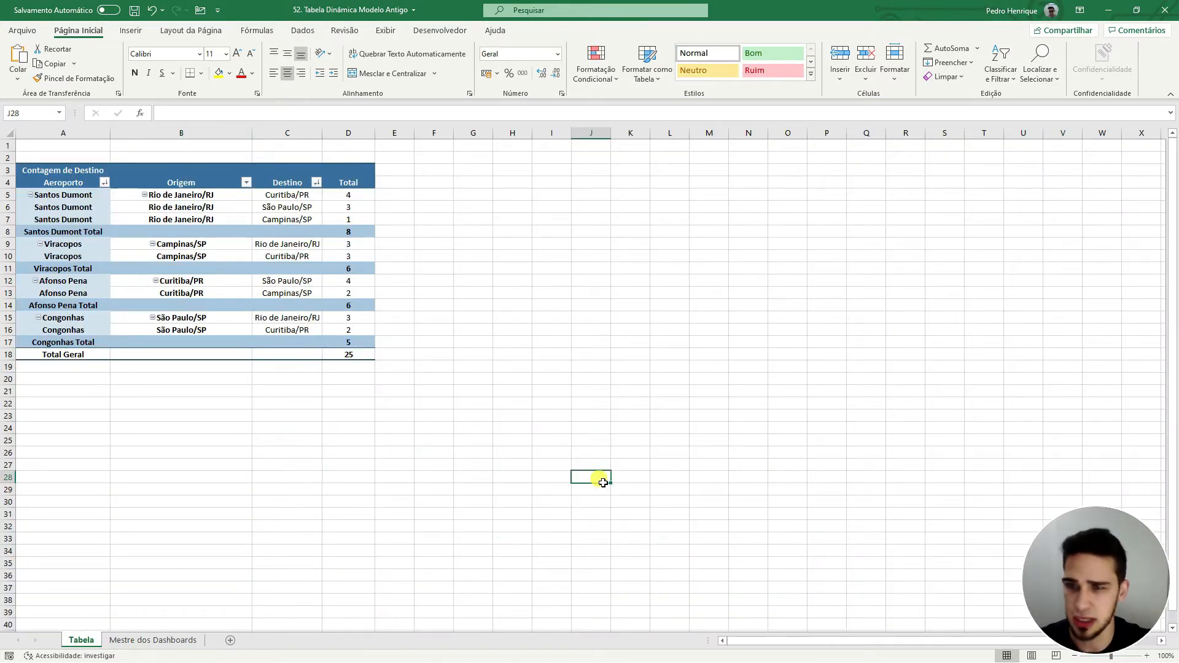
left_click(1149, 656)
left_click(1150, 655)
left_click(1150, 656)
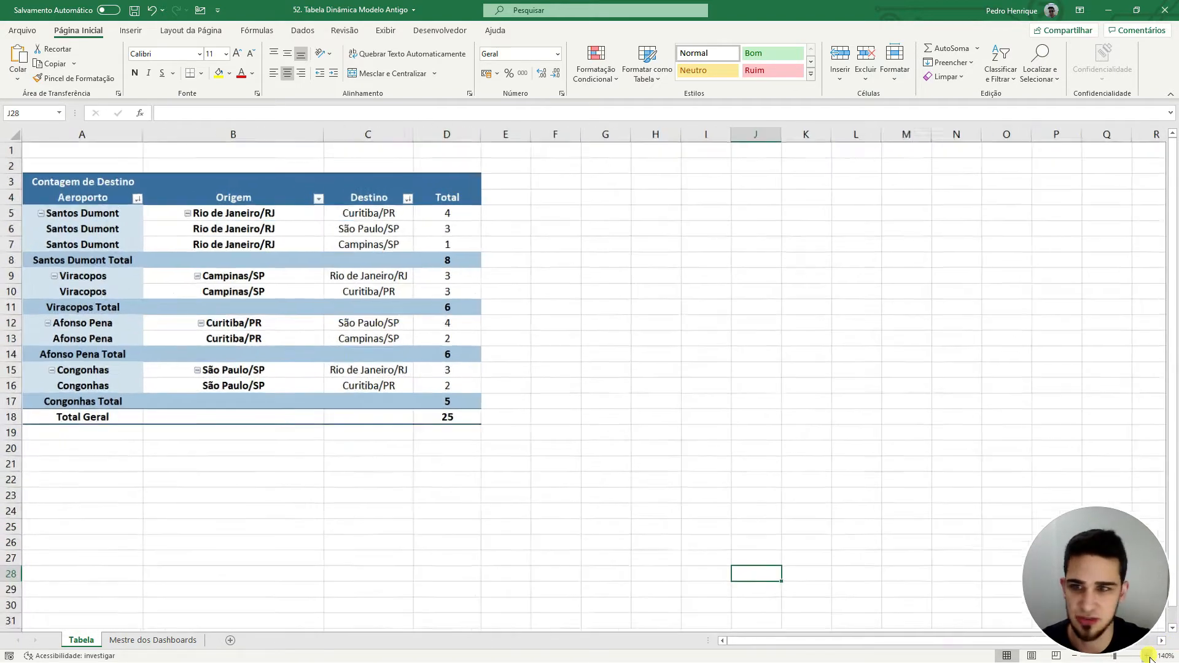
left_click(1149, 655)
left_click(1149, 656)
left_click(1150, 656)
left_click(1150, 656)
left_click(1150, 656)
scroll(712, 461, "up", 3)
left_click(784, 410)
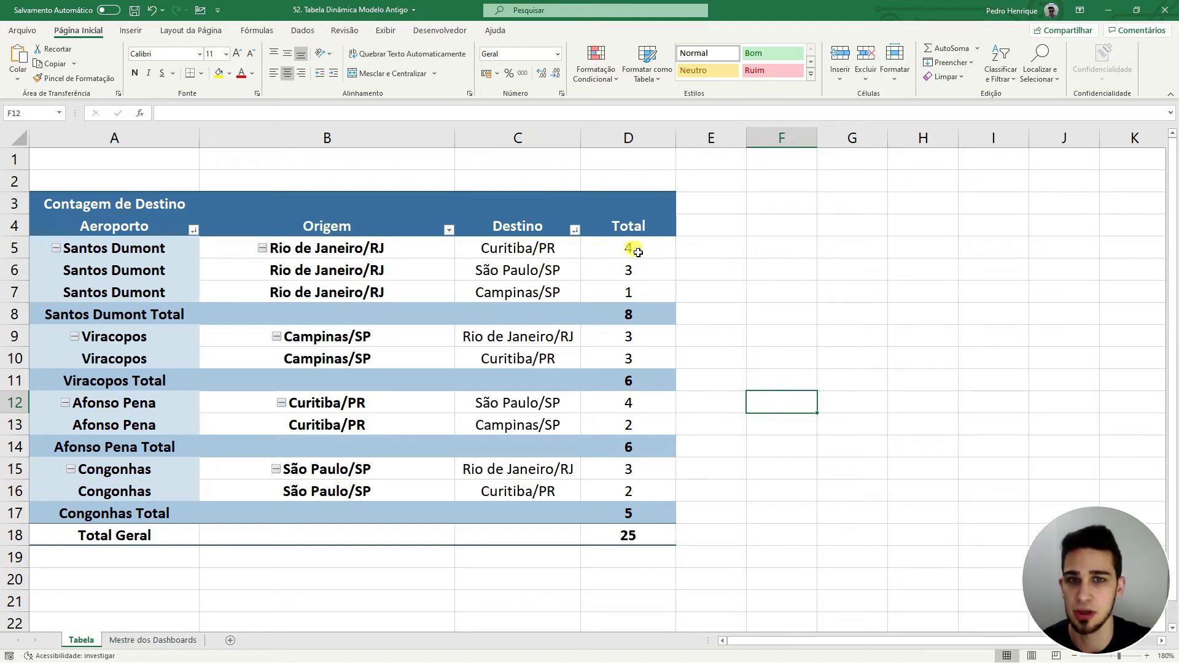
Examine the model pivot table's columnar layout of airports, origins, destinations and totals, with its field list hidden.
mouse_move(627, 255)
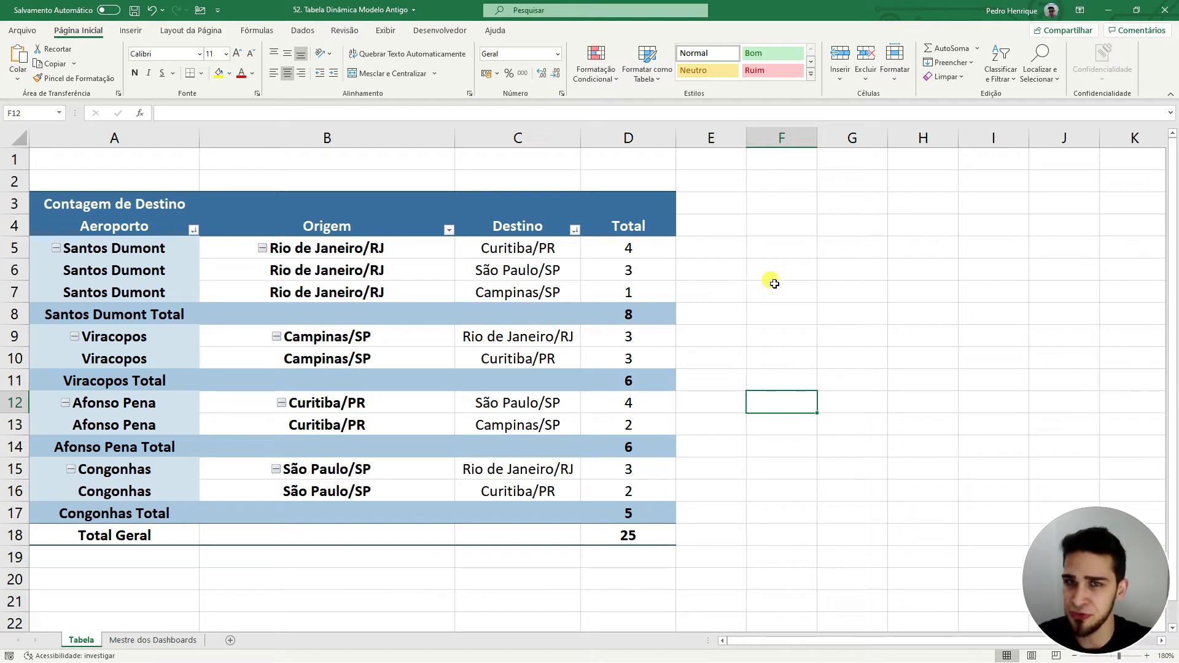
left_click(587, 331)
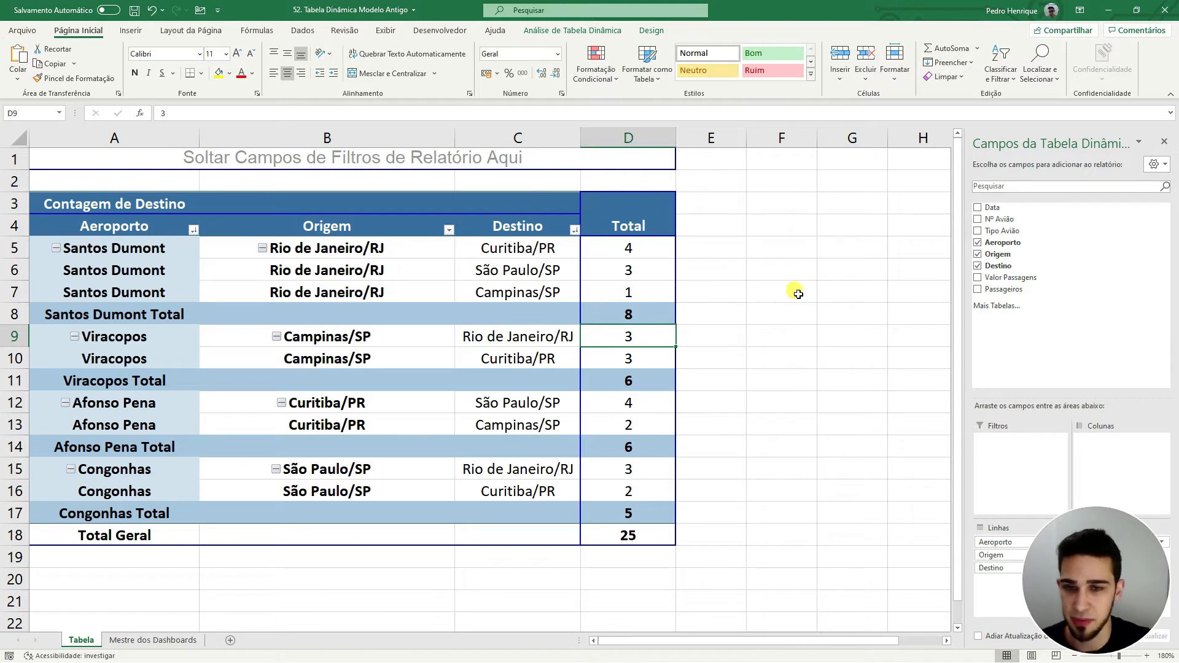
left_click(1160, 144)
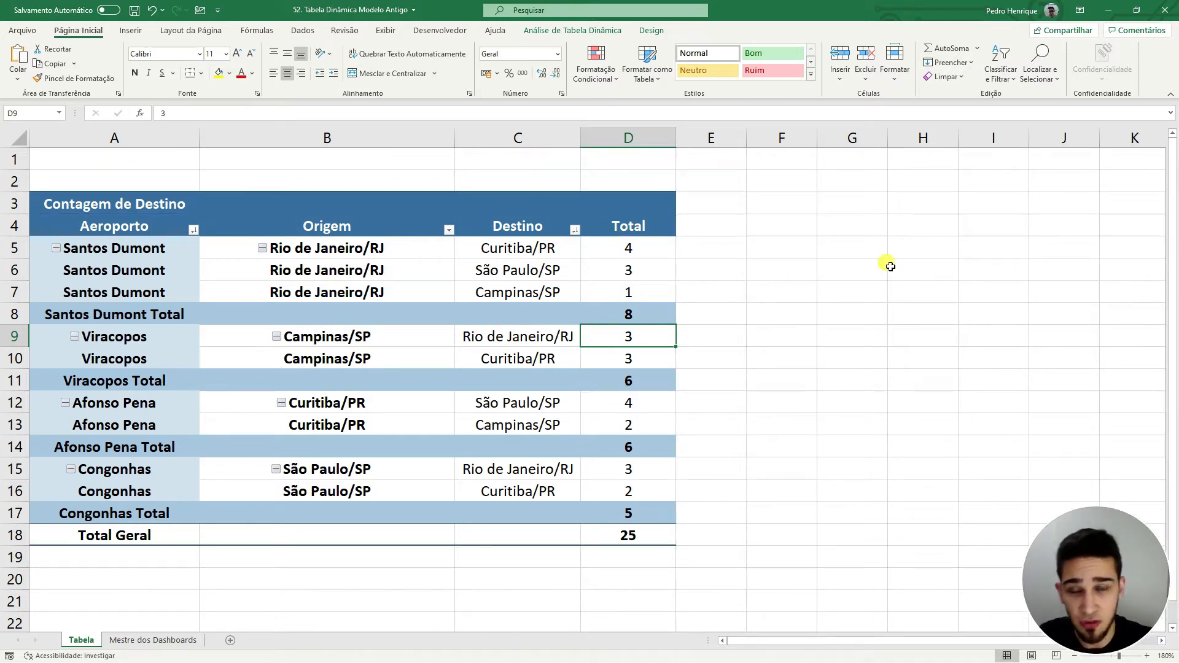
left_click_drag(727, 556, 13, 184)
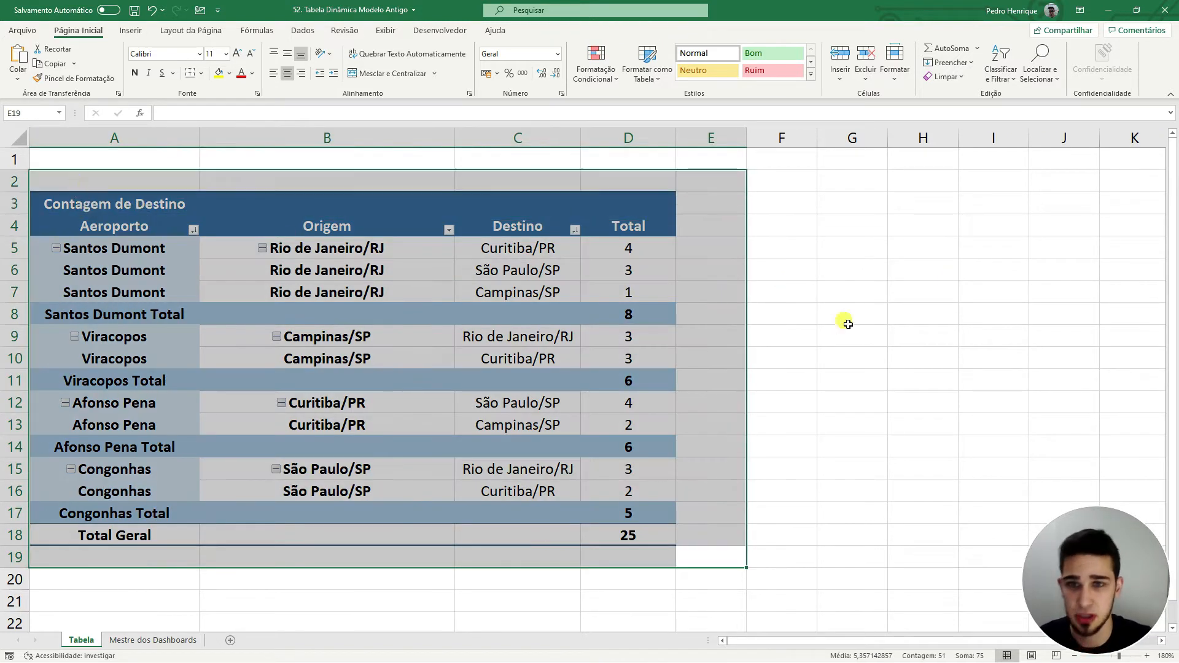
left_click(871, 313)
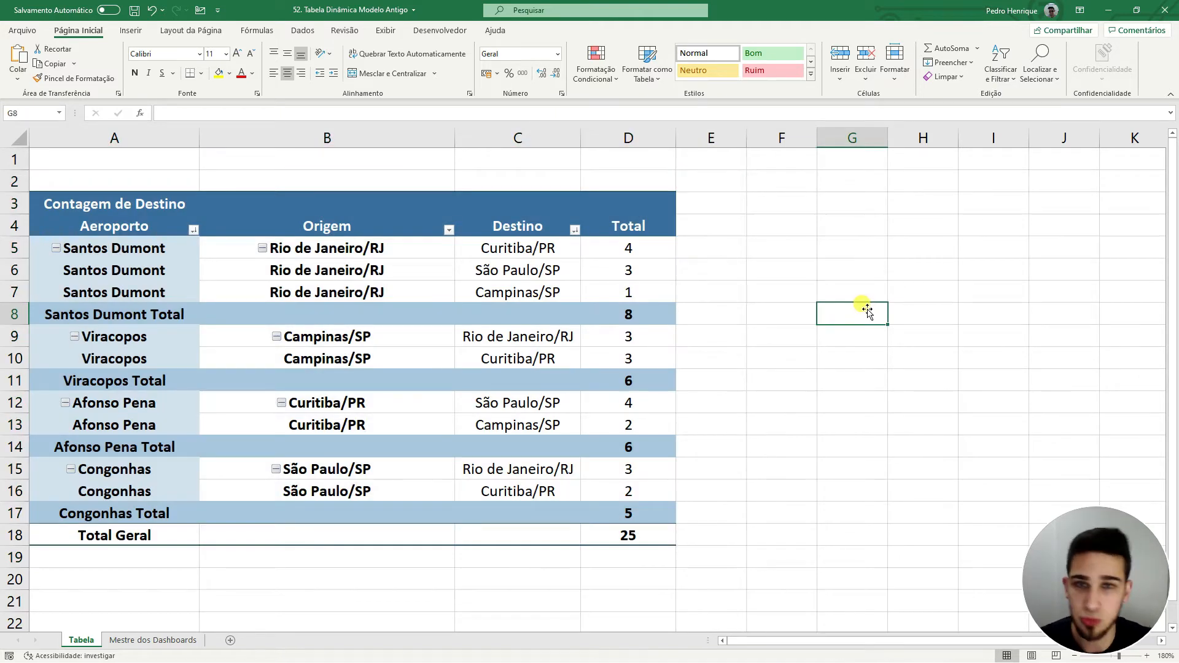
left_click_drag(731, 556, 99, 183)
left_click(908, 307)
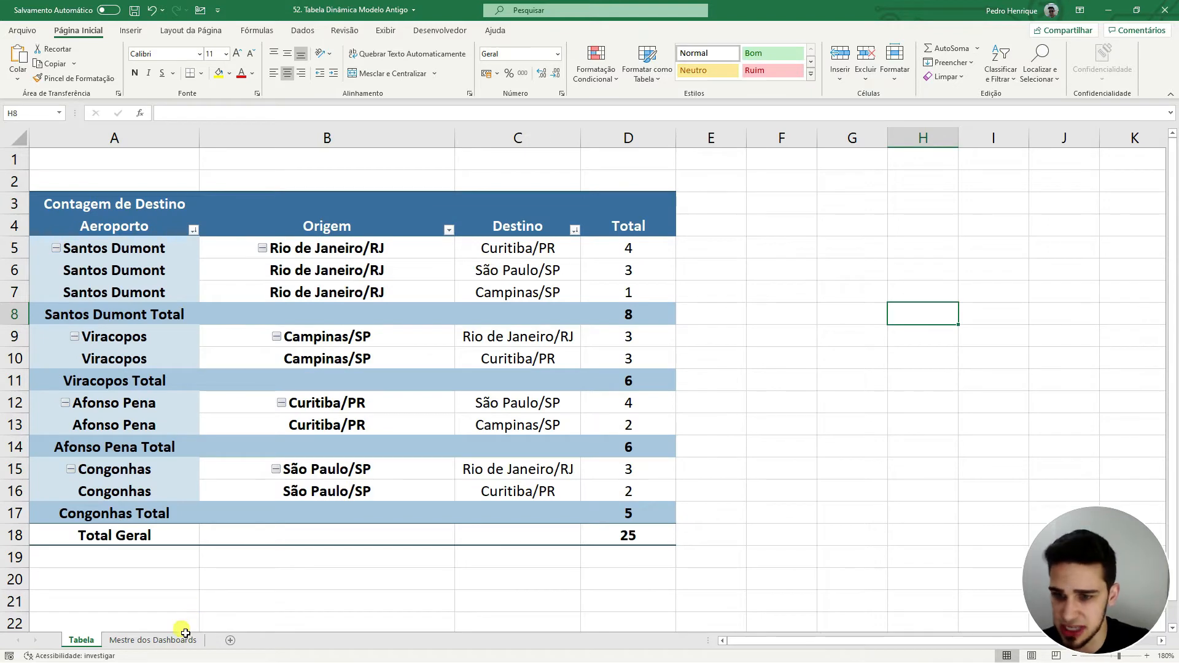
Insert a pivot table on a new worksheet from the whole flight table, headers included, on the Mestre dos Dashboards sheet.
key("ctrl+Page_Down")
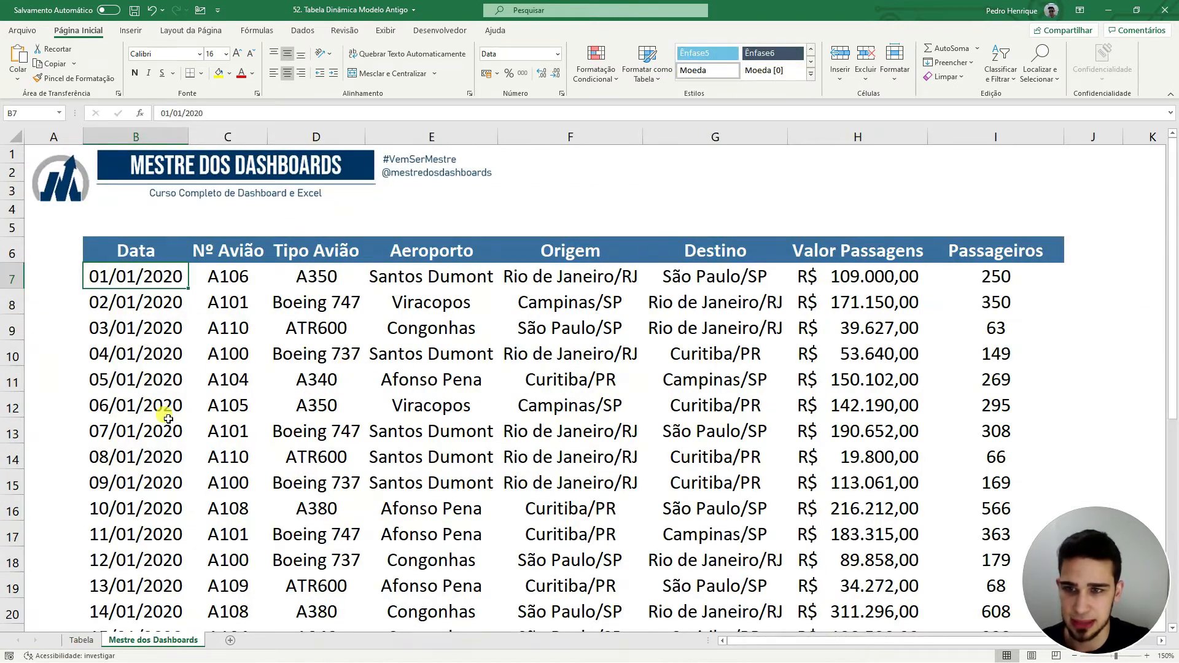
left_click(159, 258)
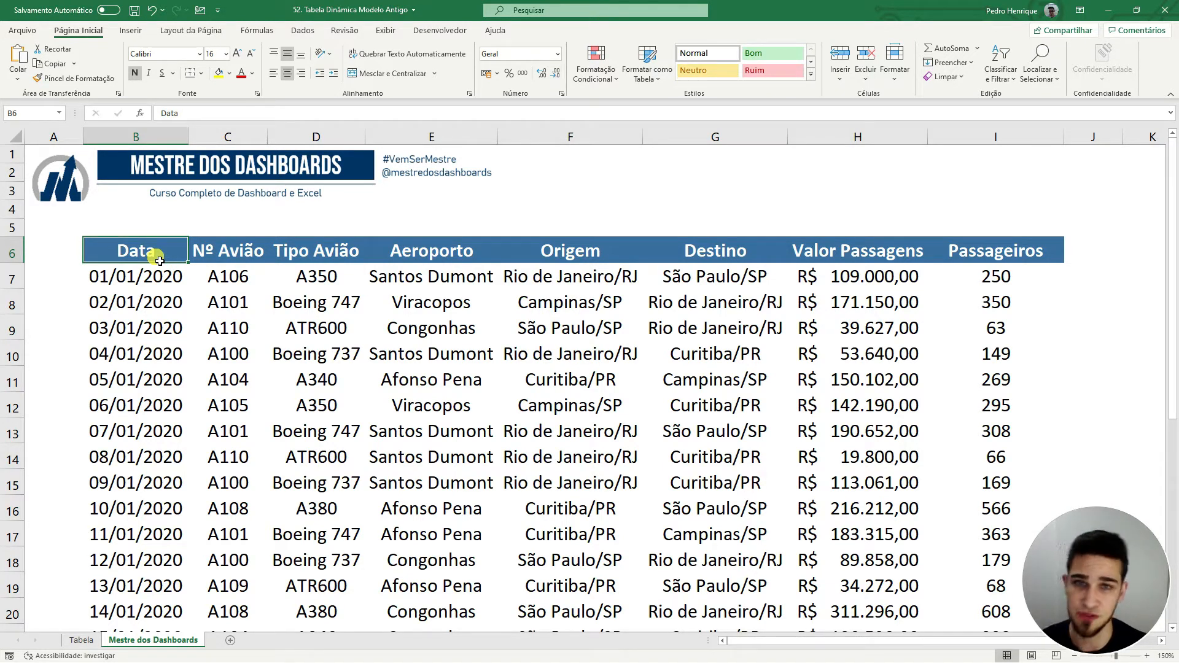
key("ctrl+shift+Right")
key("ctrl+shift+Down")
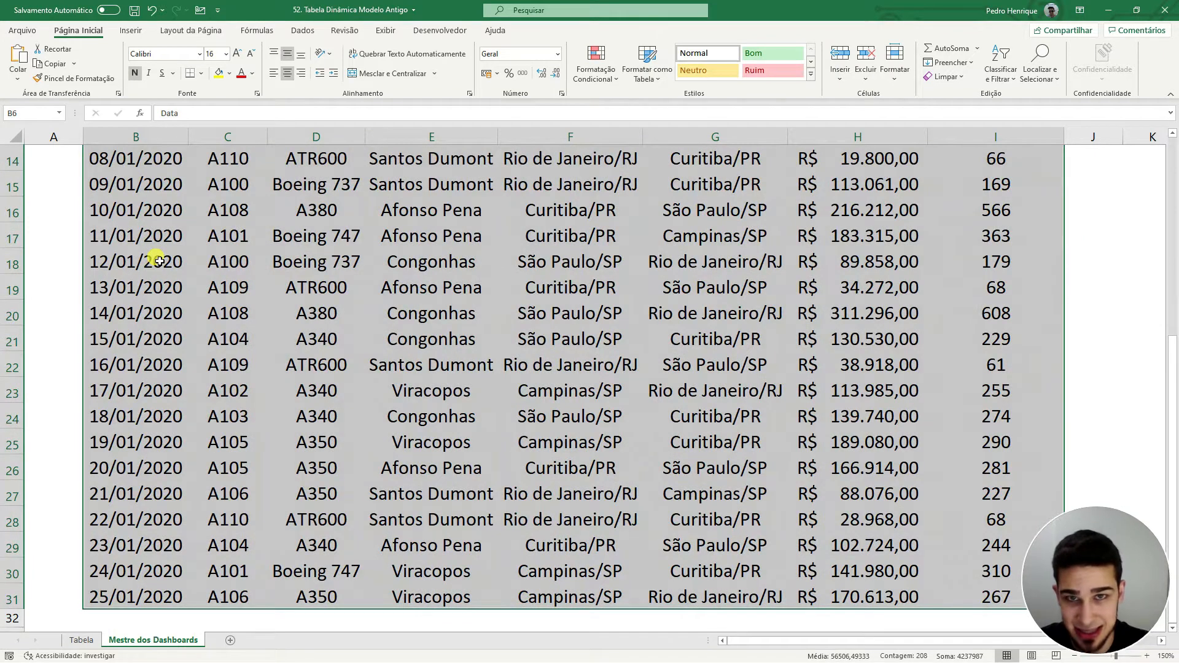
scroll(152, 260, "up", 5)
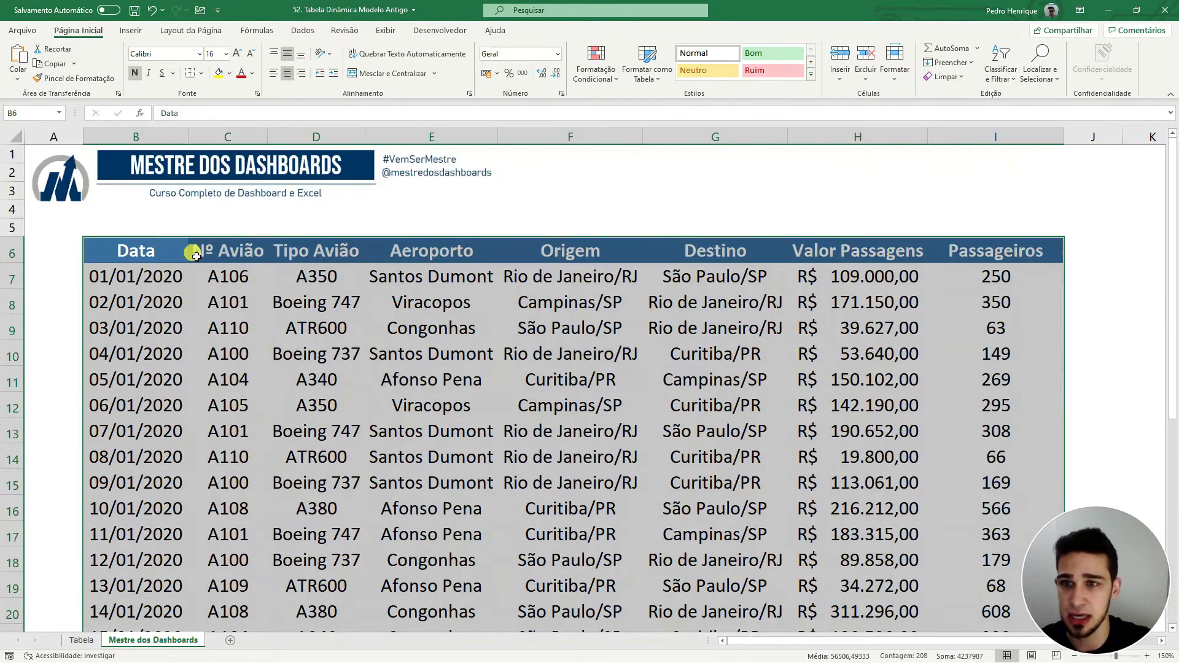
left_click(127, 32)
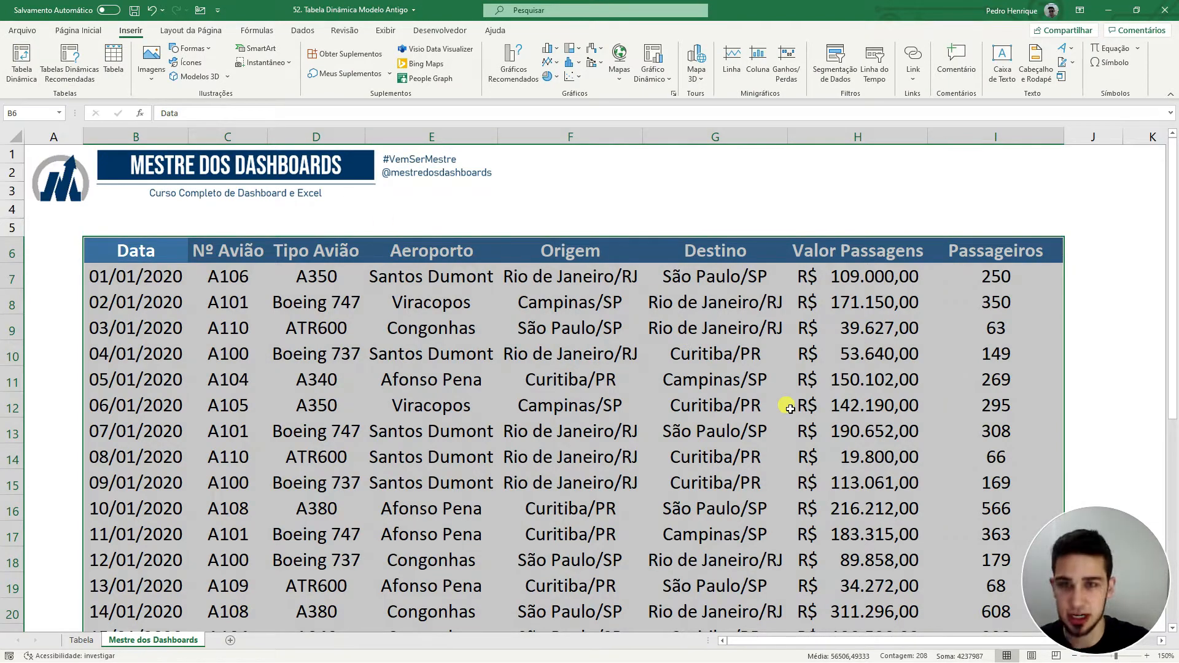
key("alt")
key("t")
key("v")
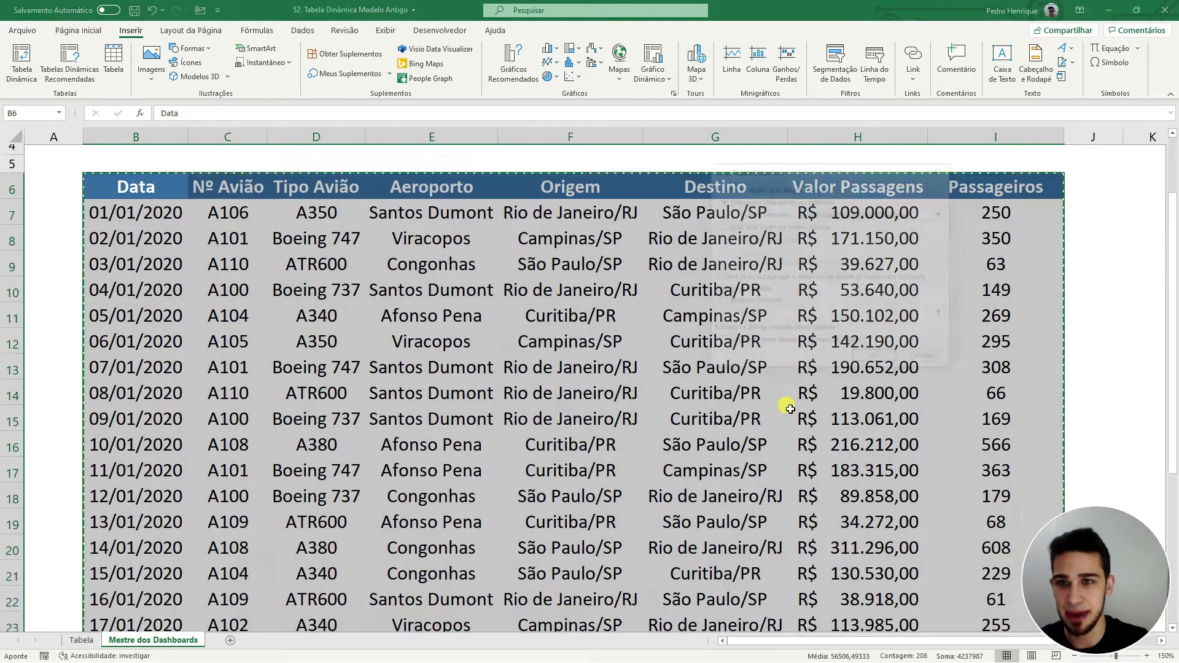
key("Return")
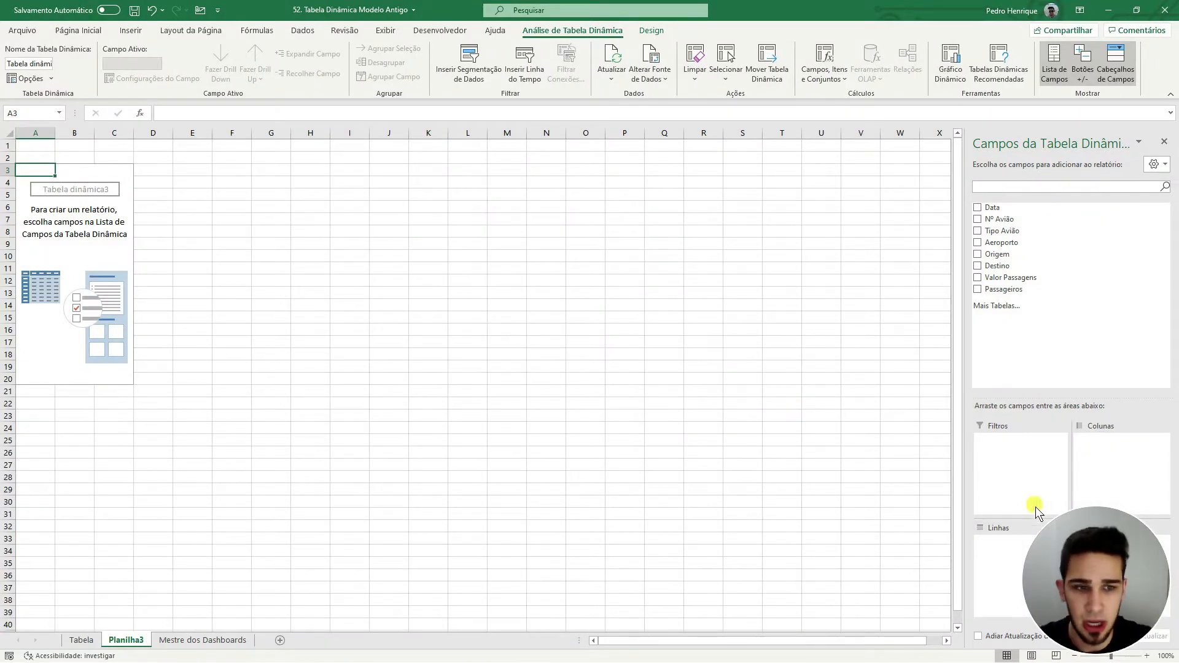
Check which fields the model pivot table on the Tabela sheet uses for its rows and values.
left_click_drag(1103, 580, 866, 543)
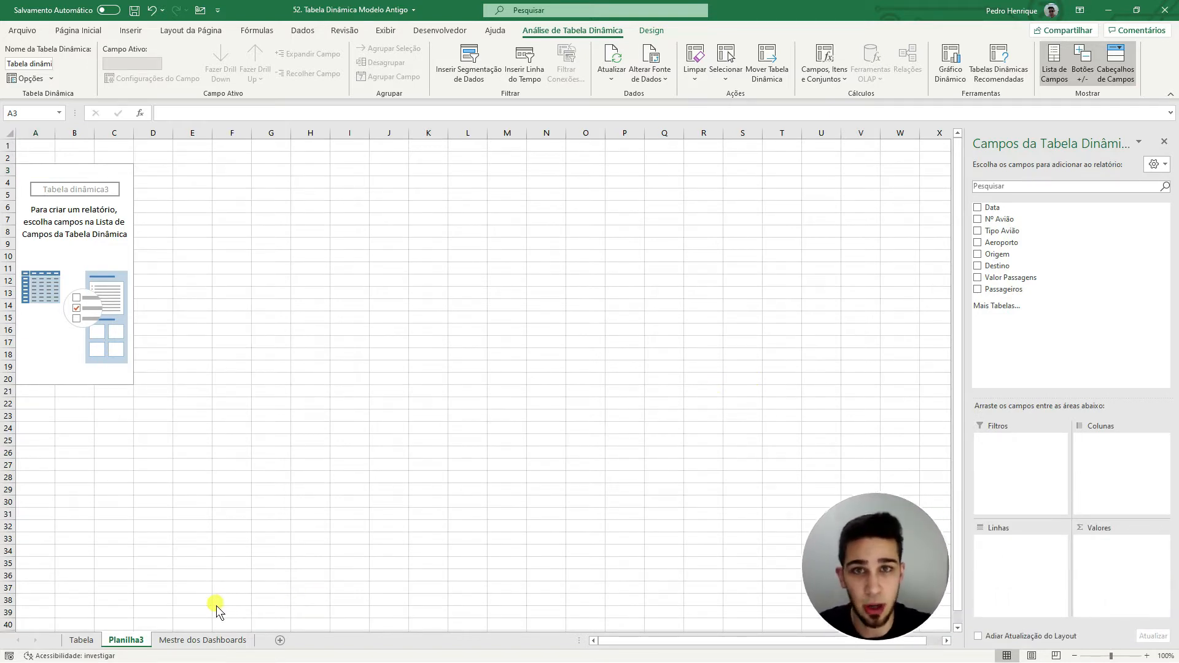
left_click(84, 640)
left_click(268, 359)
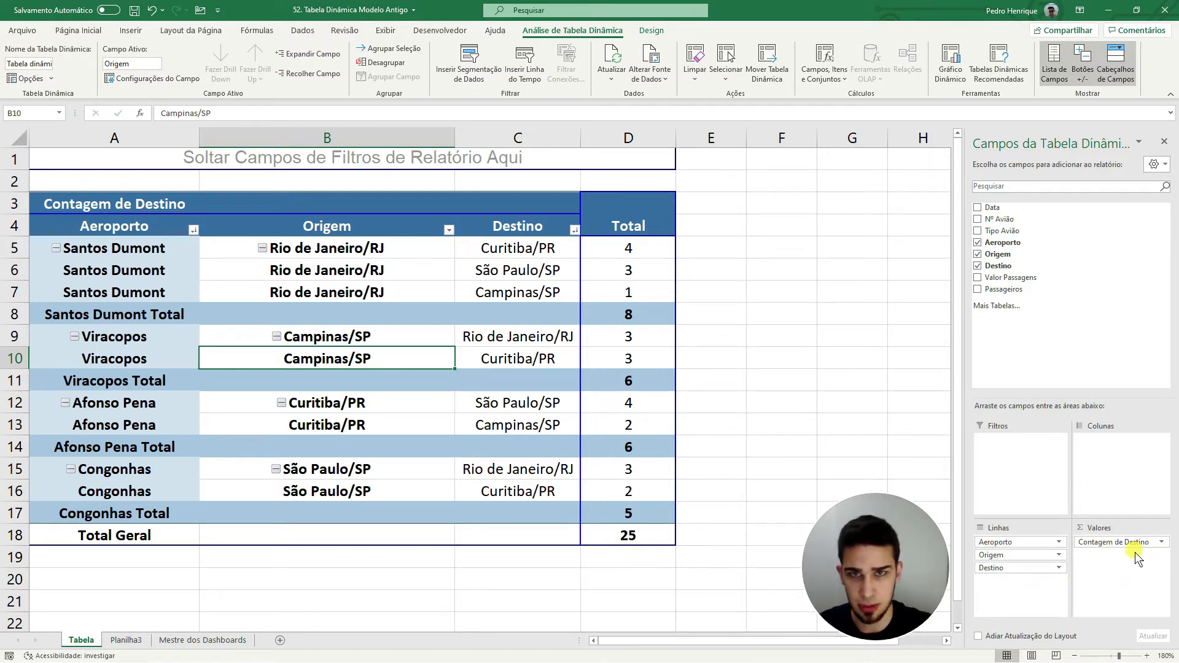
Build the new pivot table on Planilha3 with Aeroporto, Origem and Destino as rows and a count of Destino as values.
left_click(126, 640)
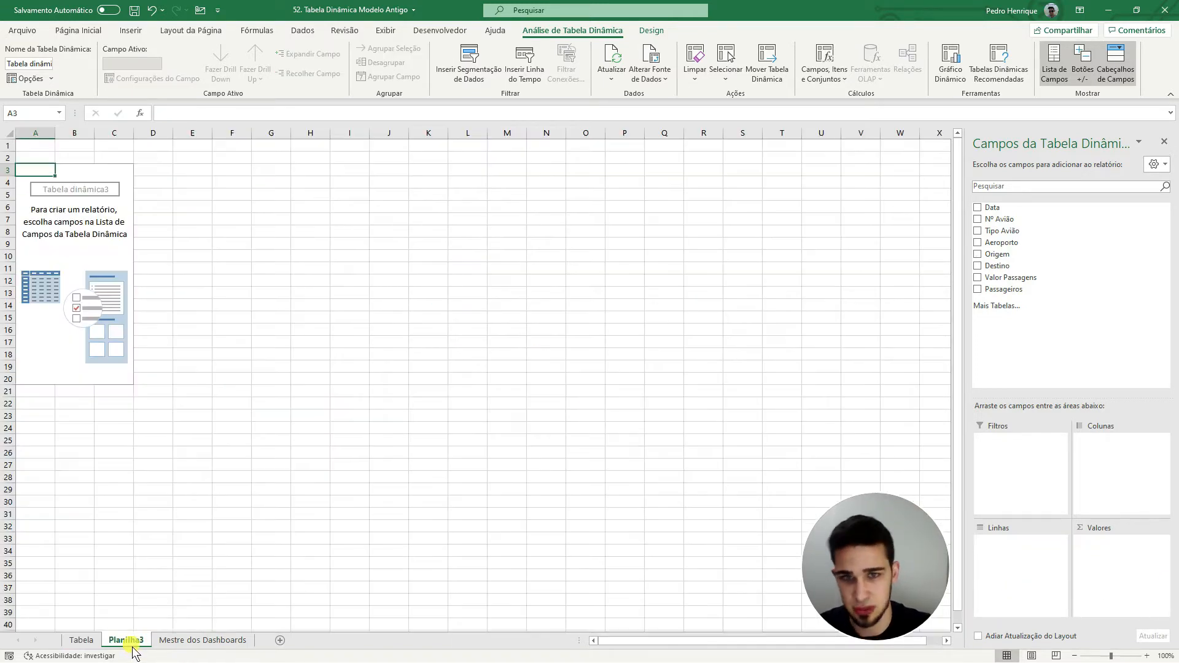
left_click(109, 341)
left_click_drag(1021, 254, 1016, 559)
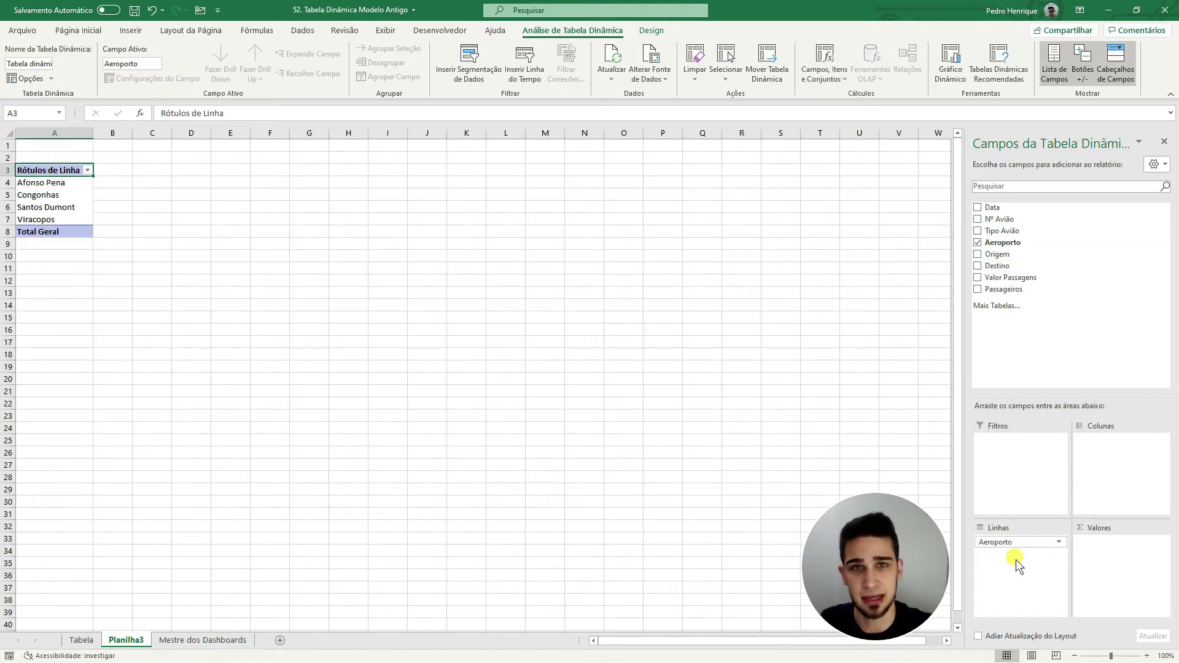
left_click_drag(1003, 254, 1032, 569)
left_click_drag(1037, 266, 1034, 584)
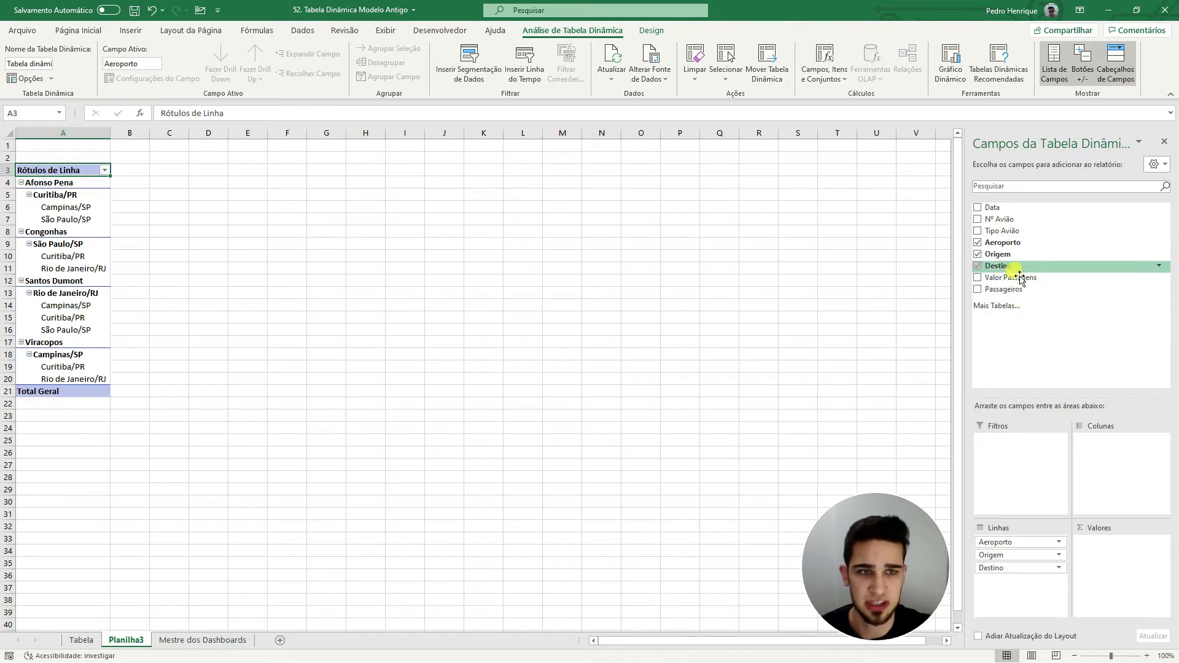
left_click_drag(1016, 266, 1093, 563)
left_click(709, 403)
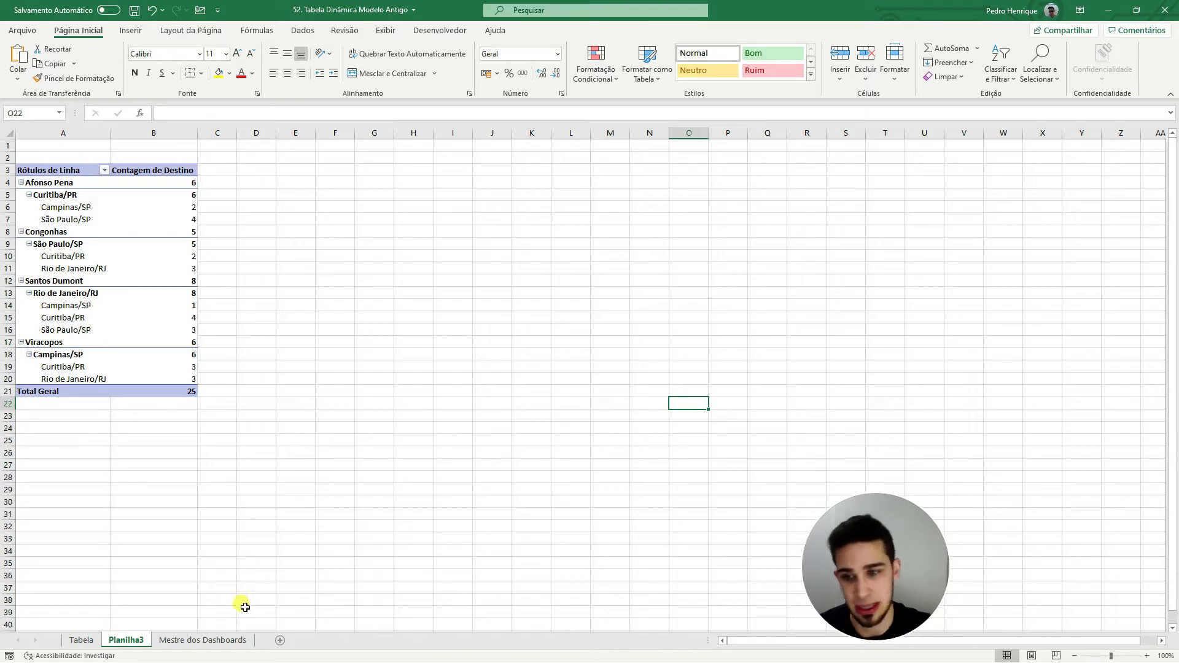
Compare the model pivot table on Tabela with the new one on Planilha3, checking the Santos Dumont to Curitiba/PR rows.
left_click(86, 641)
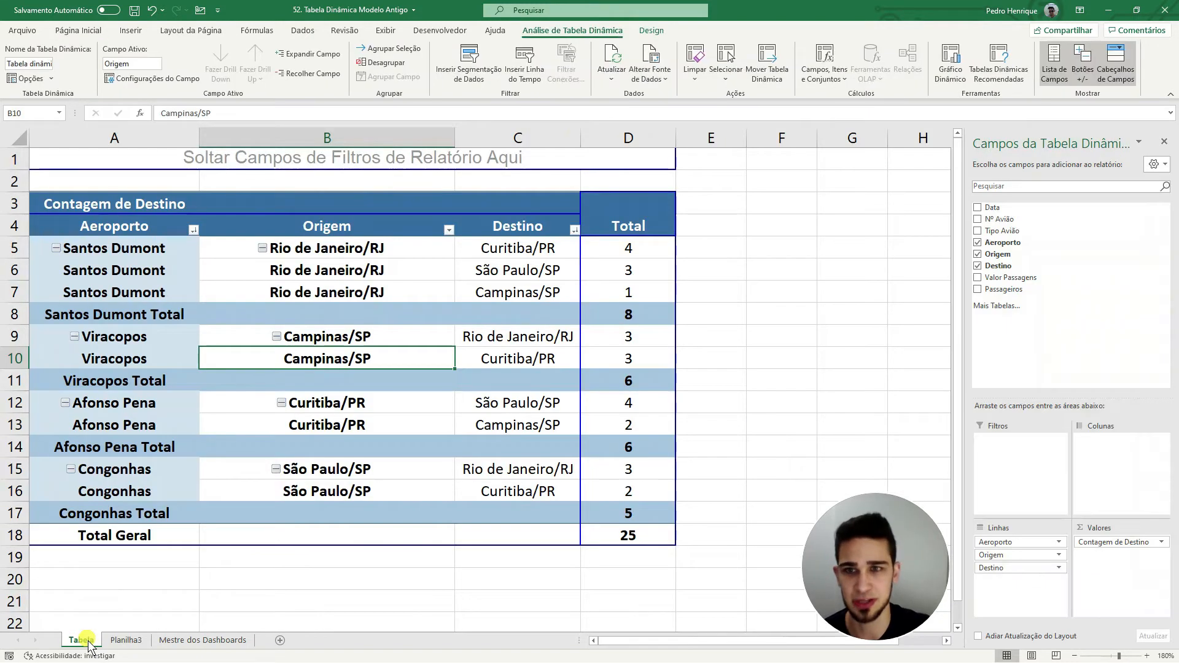
left_click(262, 582)
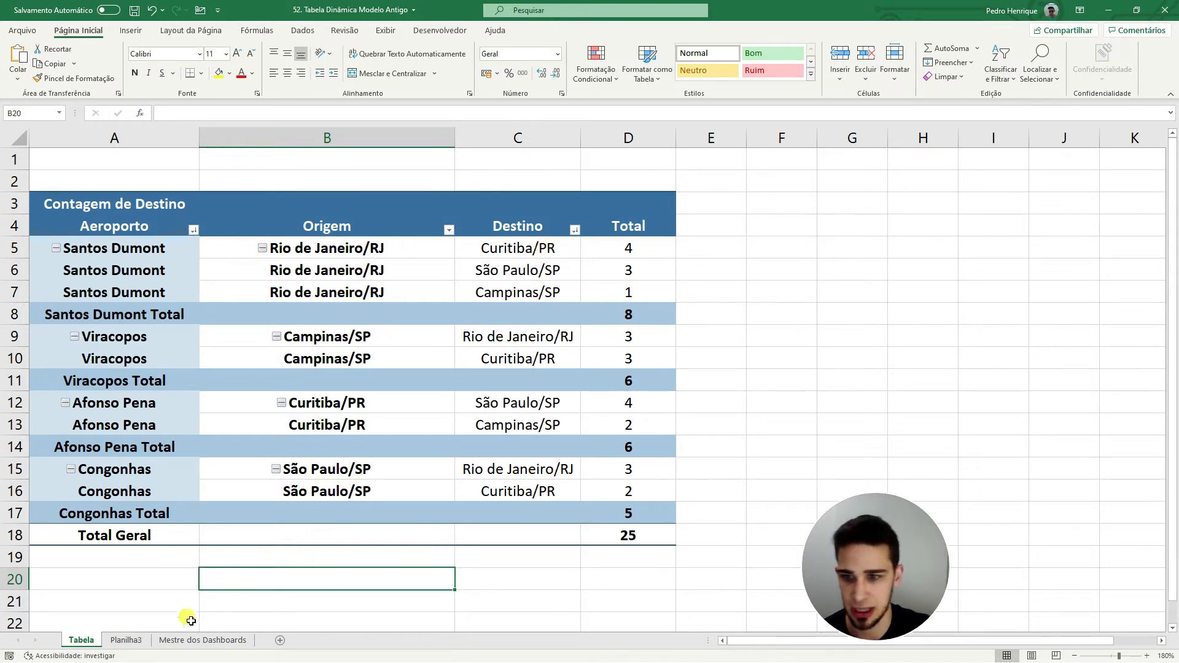
left_click(126, 640)
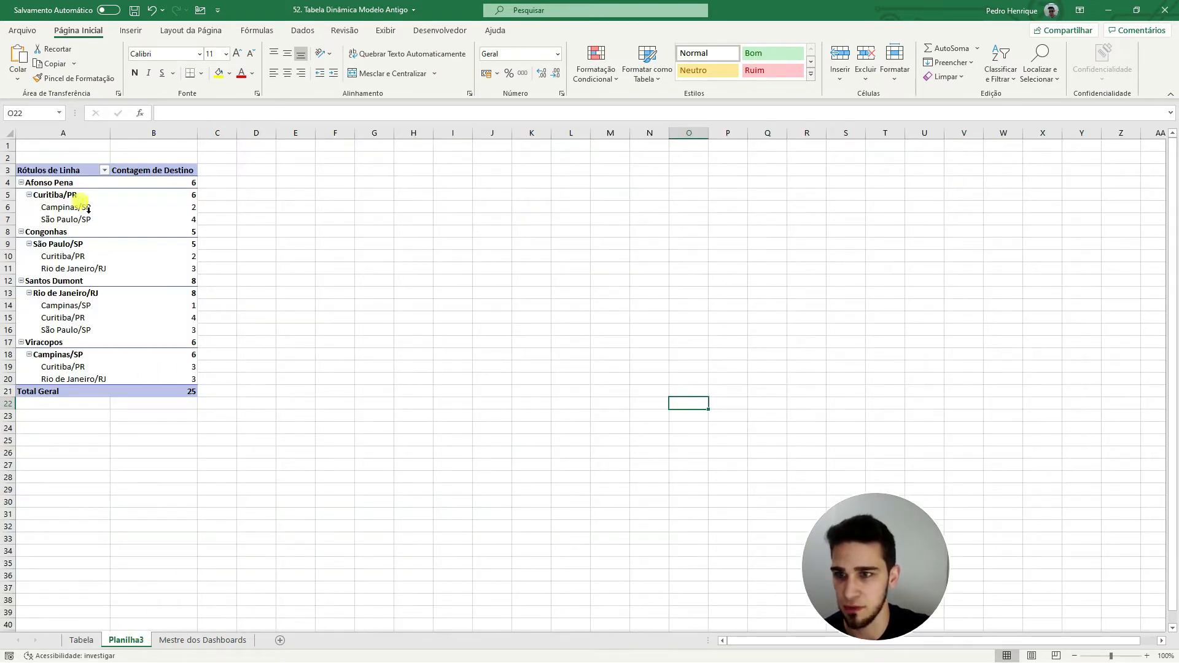
left_click_drag(53, 282, 241, 290)
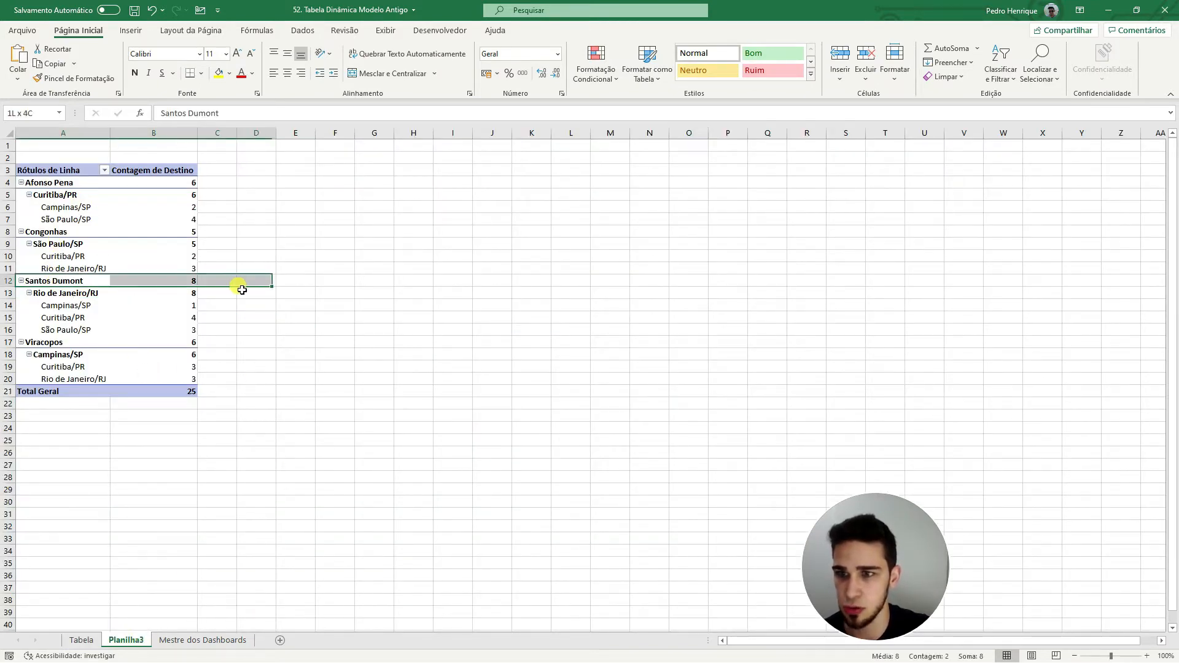
left_click(86, 293)
left_click_drag(80, 318, 189, 323)
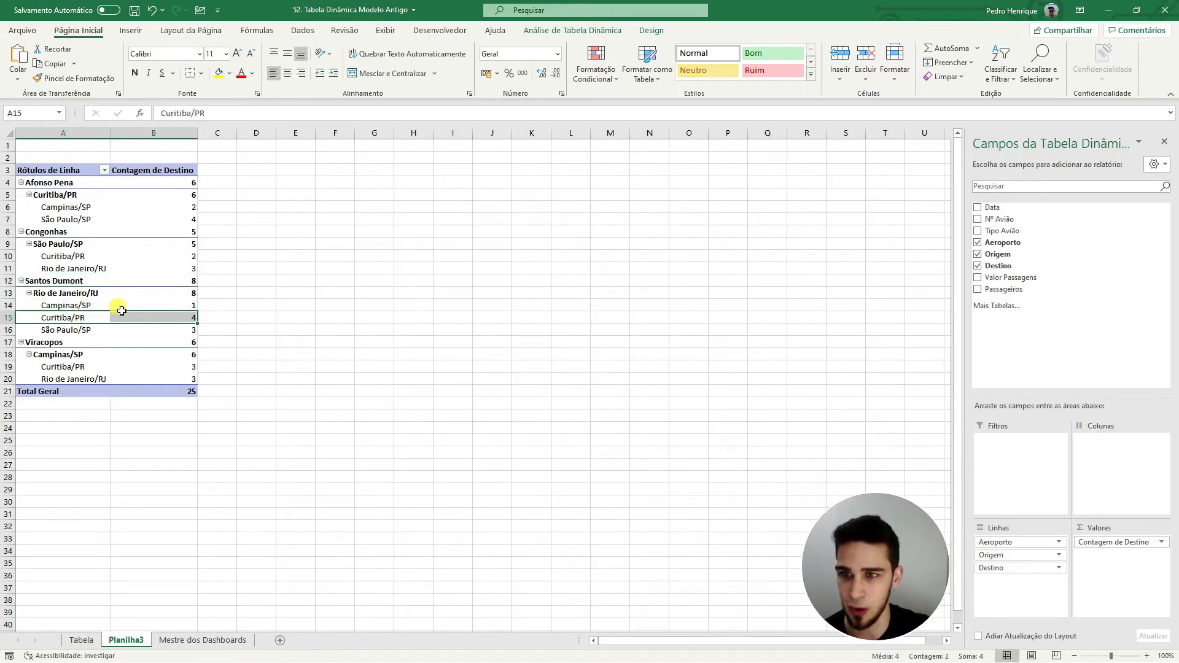
Compare the Origem and Destino columns of the model on Tabela with the row labels of the new pivot table on Planilha3.
left_click_drag(84, 297, 229, 320)
left_click(430, 282)
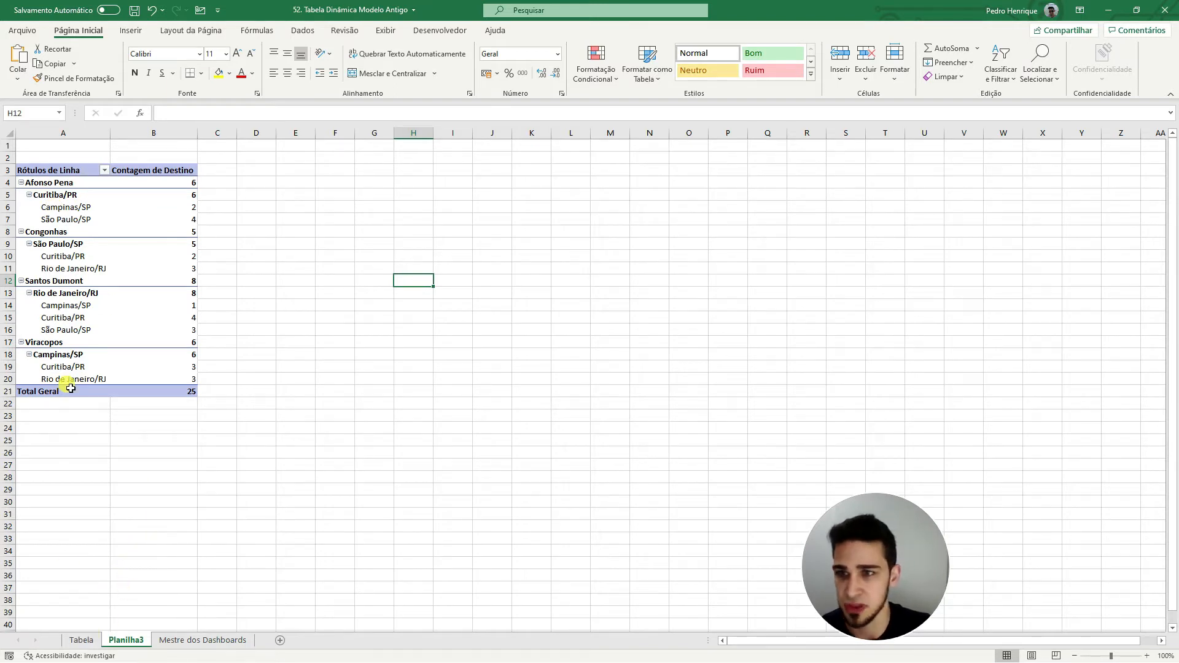
left_click(119, 332)
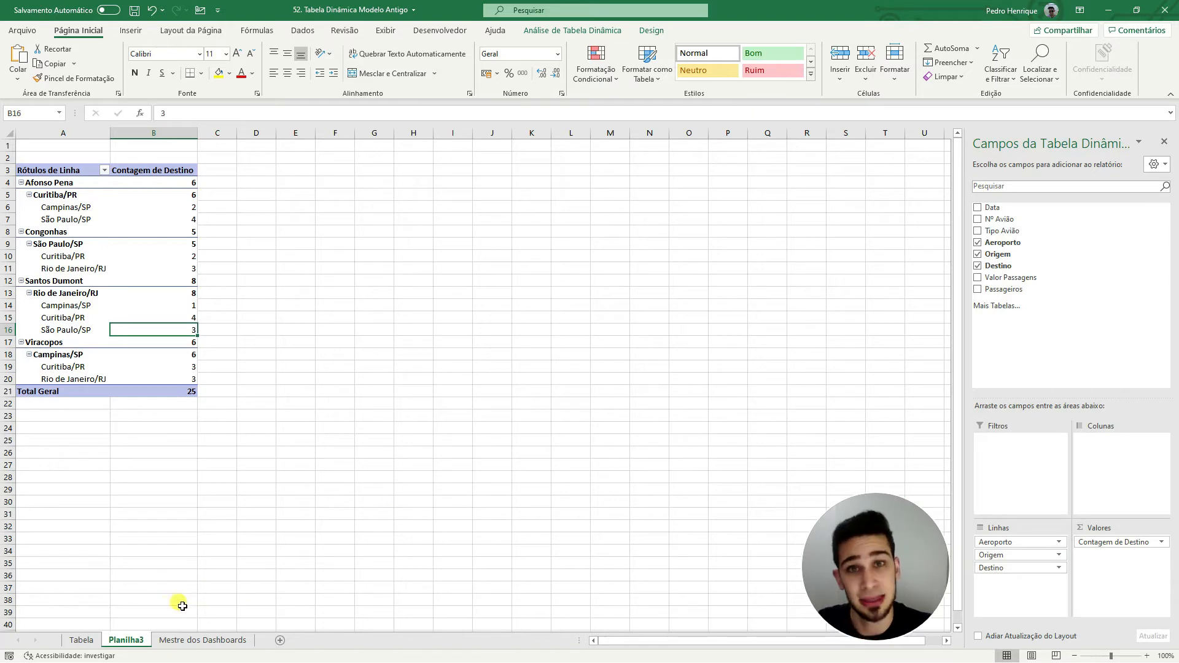
left_click(81, 640)
left_click_drag(306, 146, 560, 145)
left_click(326, 139)
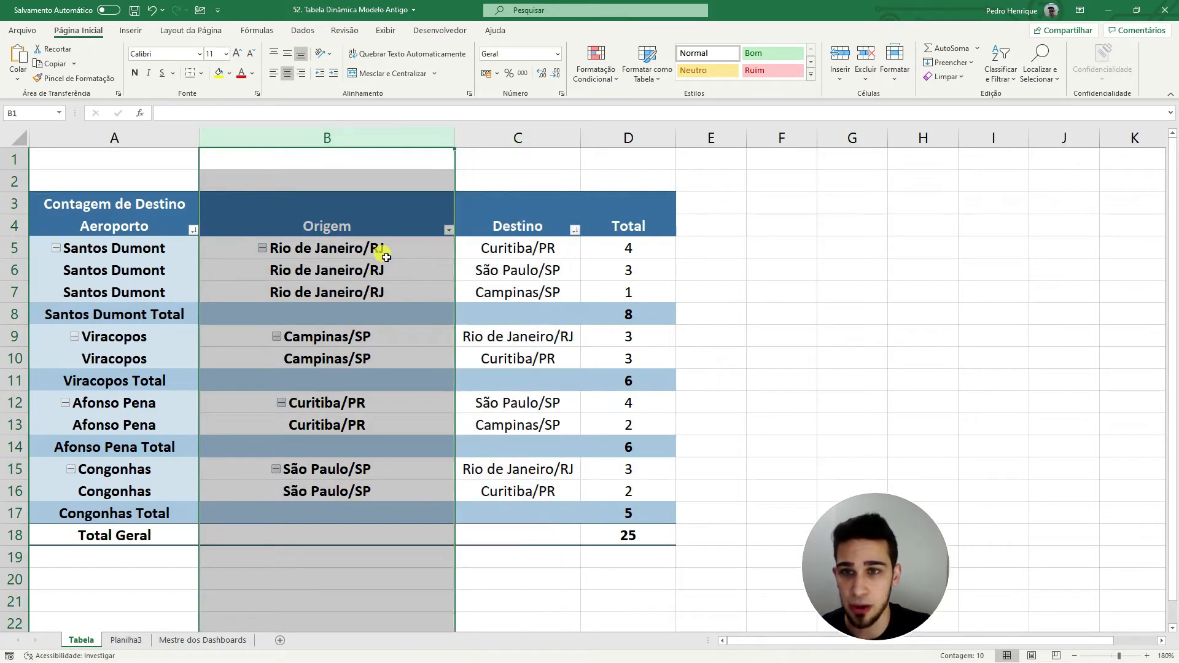
left_click(539, 139)
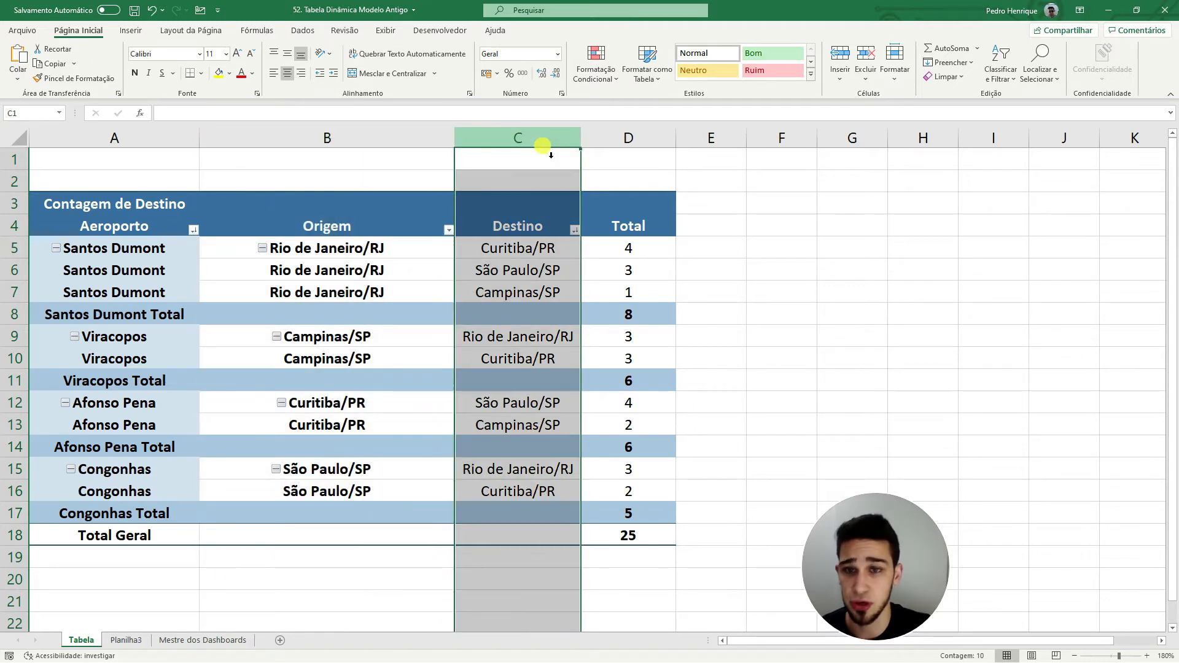
left_click(126, 640)
left_click_drag(179, 133, 229, 132)
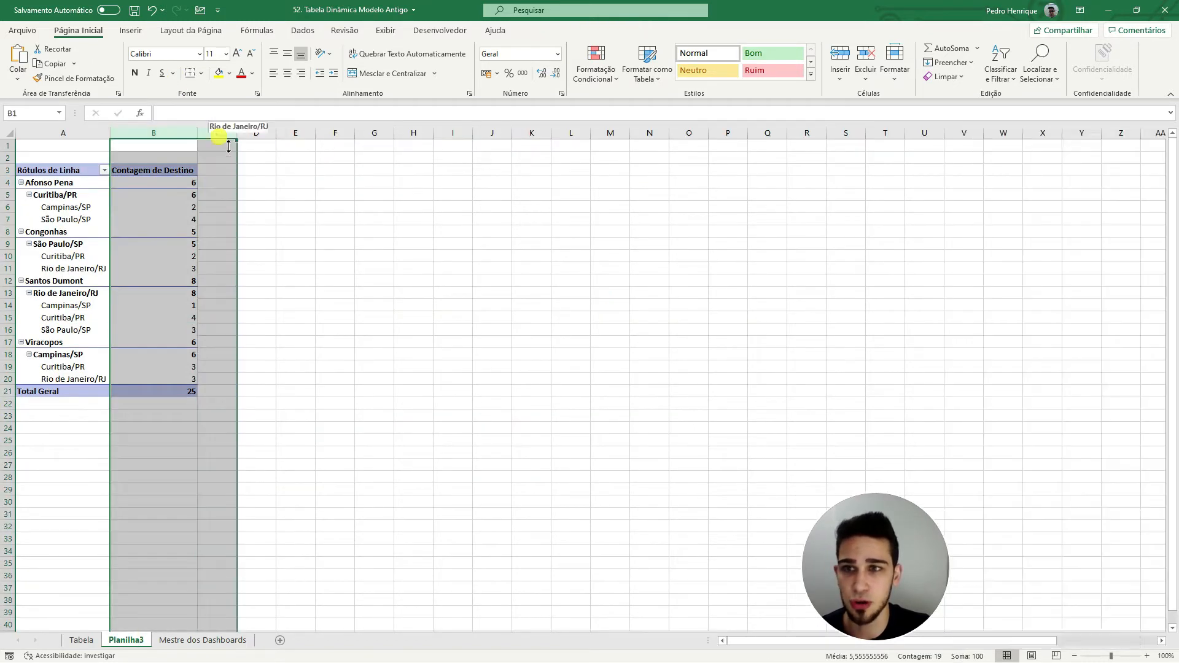
left_click(13, 197)
left_click_drag(9, 208, 9, 222)
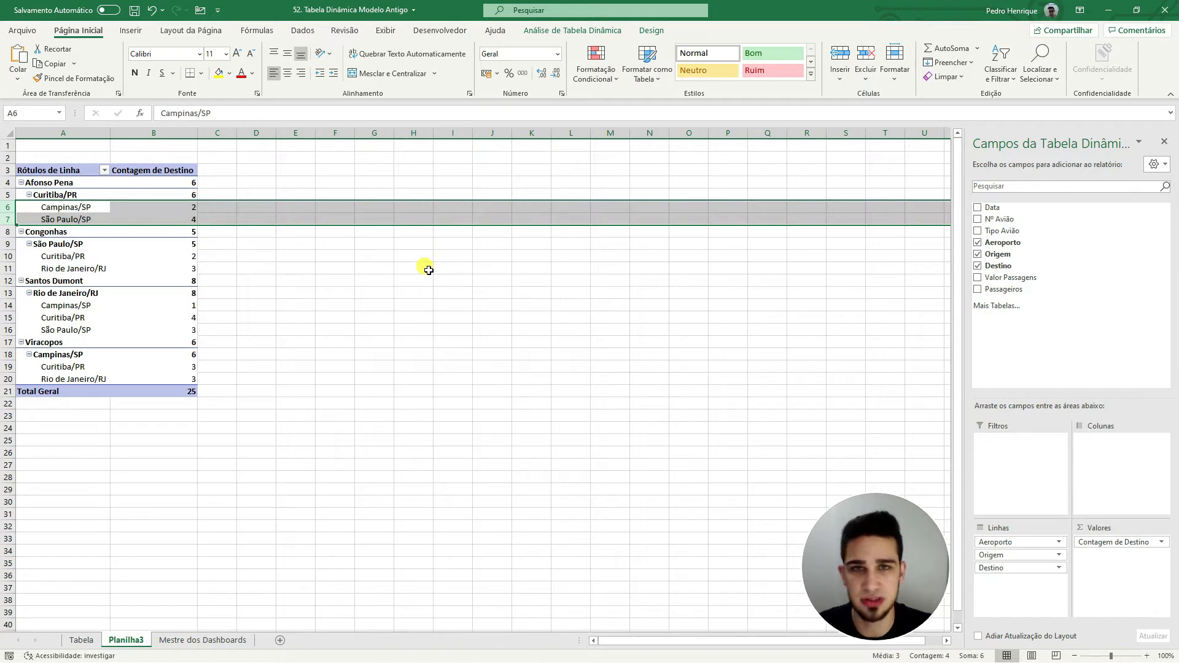
left_click(405, 319)
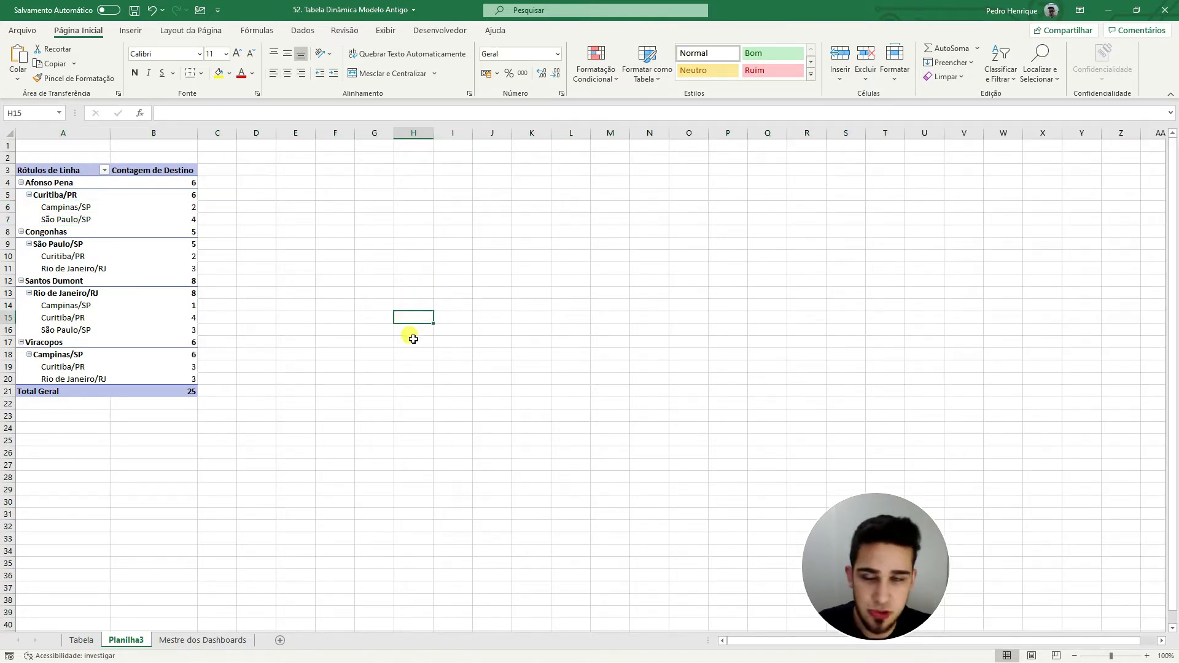
Examine the overall layout of the model pivot table on Tabela, from its headers to the Total Geral row.
left_click(81, 639)
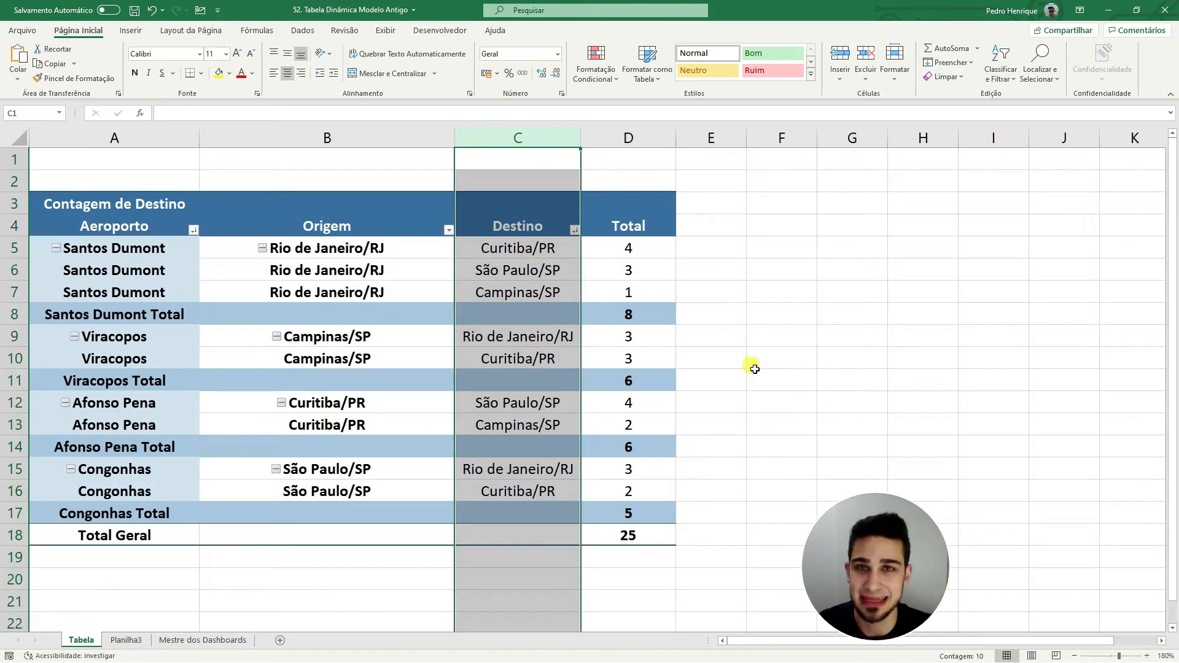
left_click(851, 320)
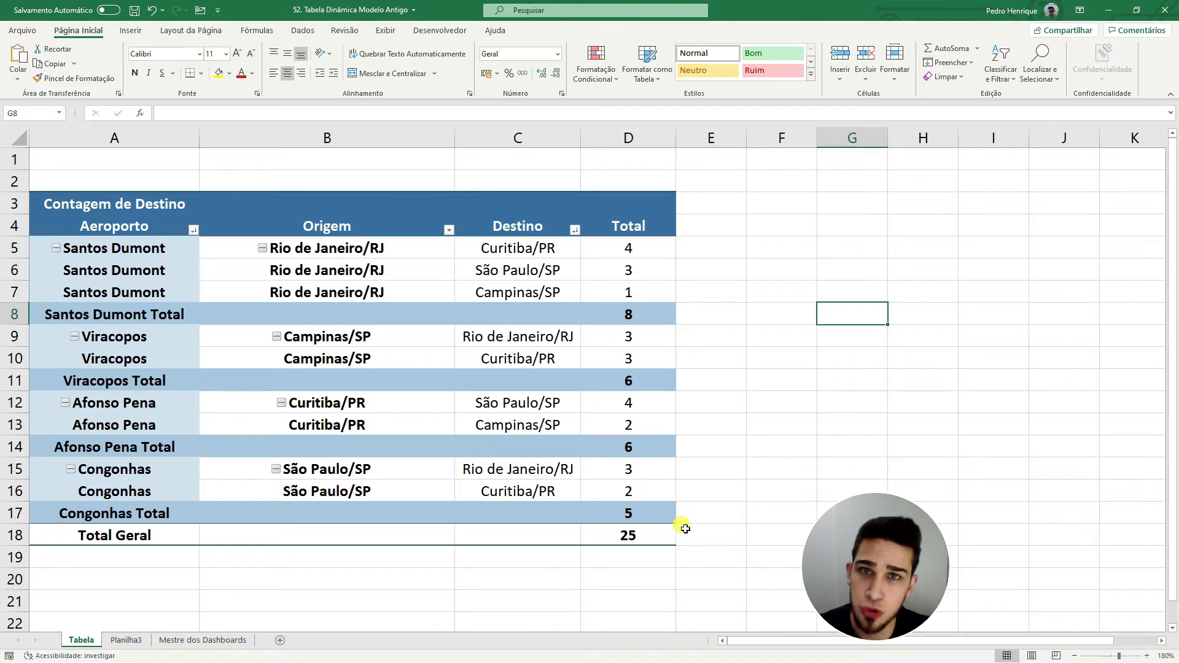
left_click_drag(880, 557, 1084, 556)
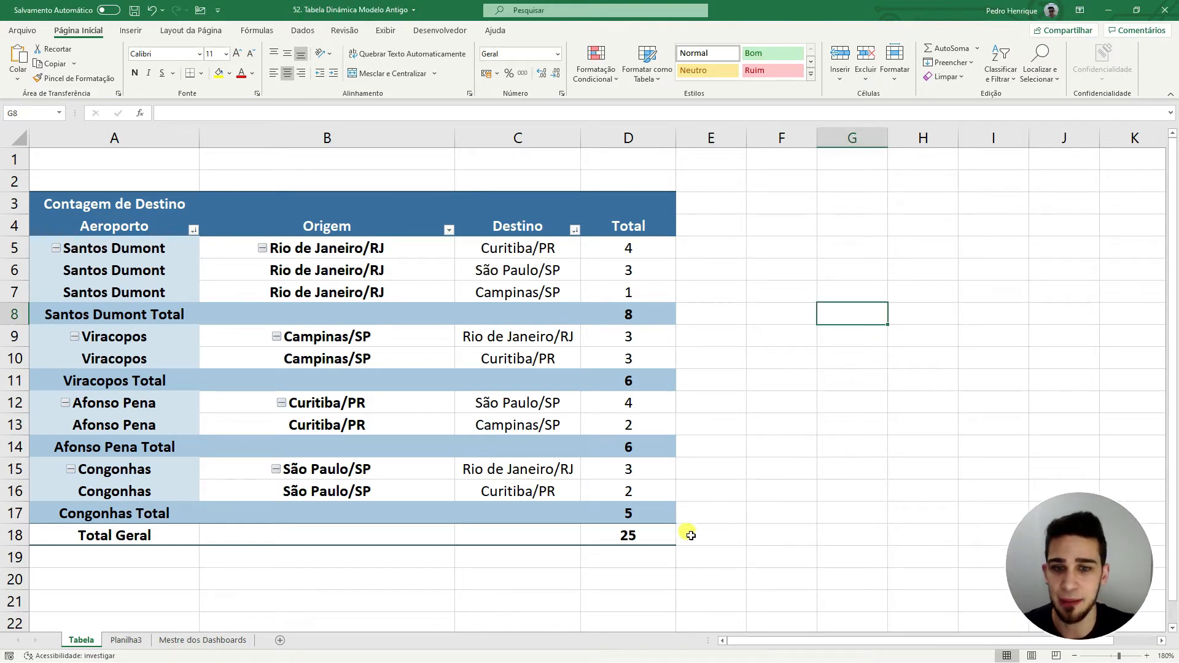
left_click_drag(624, 534, 176, 197)
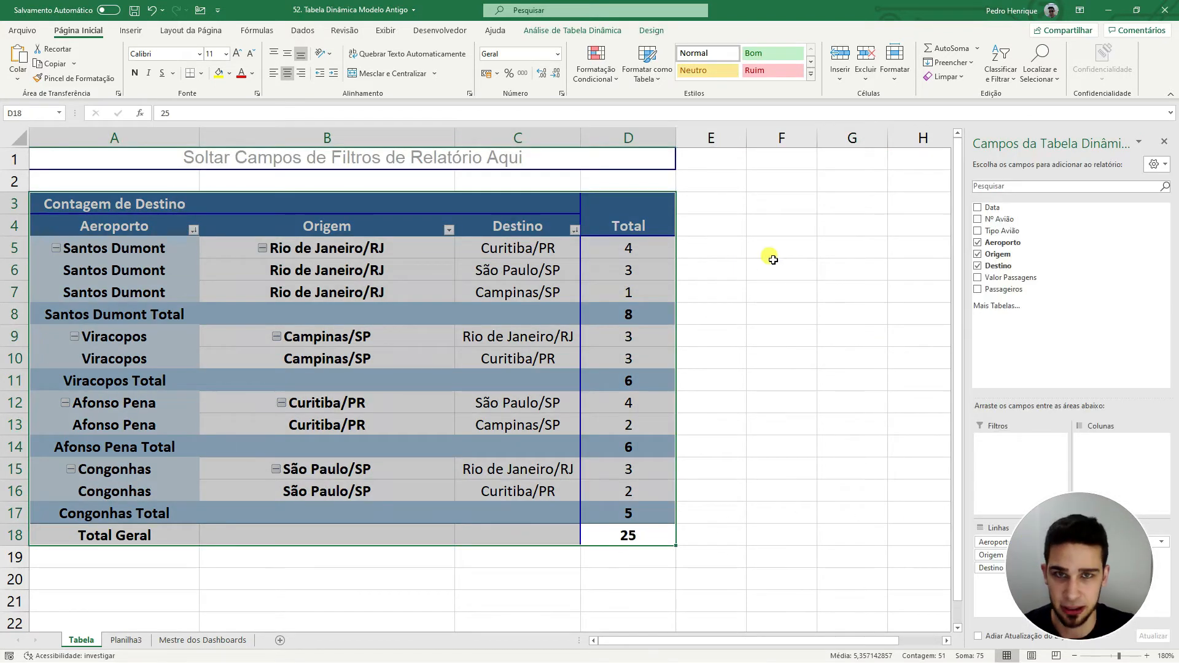
left_click(772, 251)
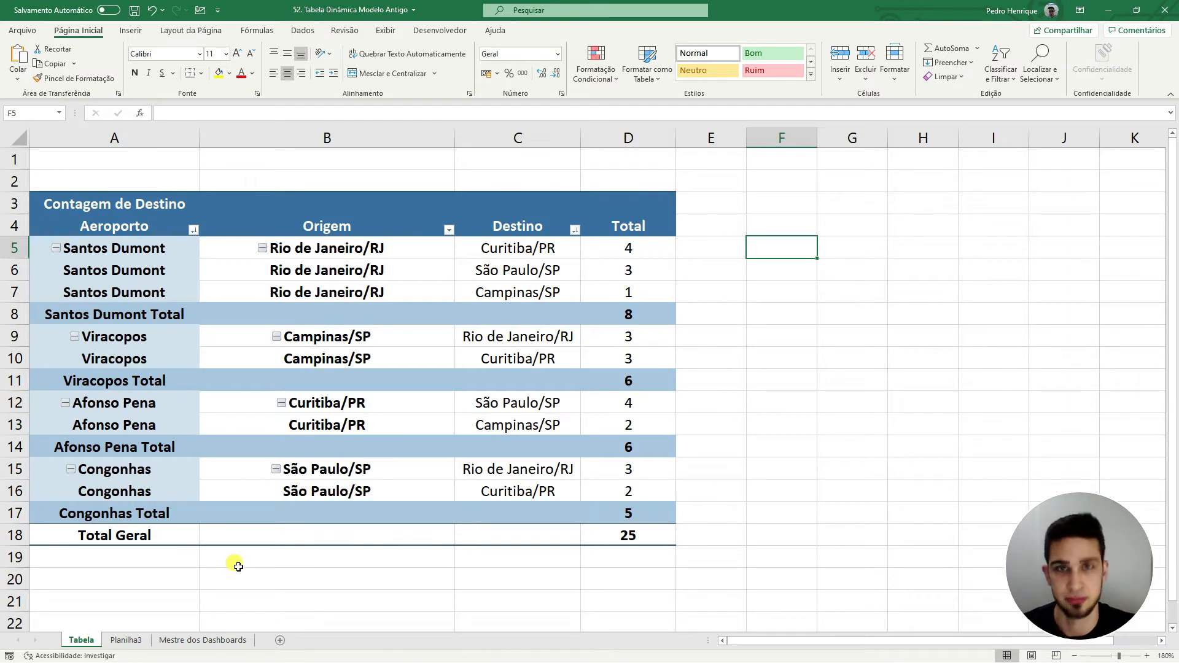
Enable the classic pivot table layout in the display options of the pivot table on Planilha3.
left_click(142, 640)
left_click(549, 454)
left_click(149, 263)
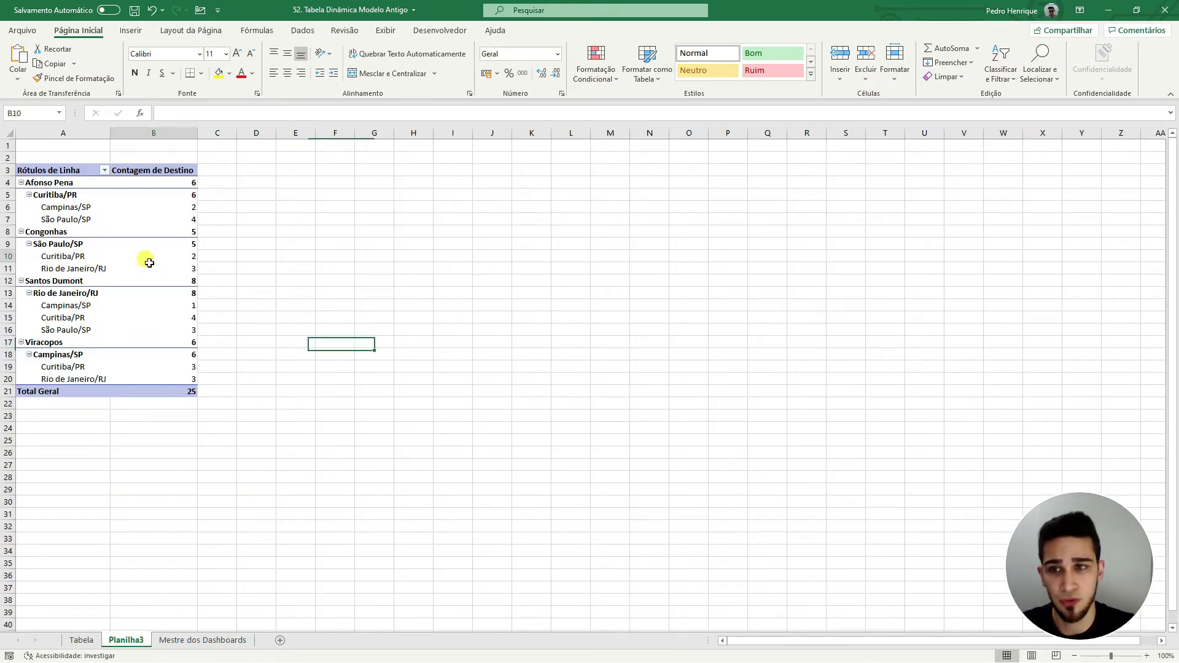
right_click(149, 263)
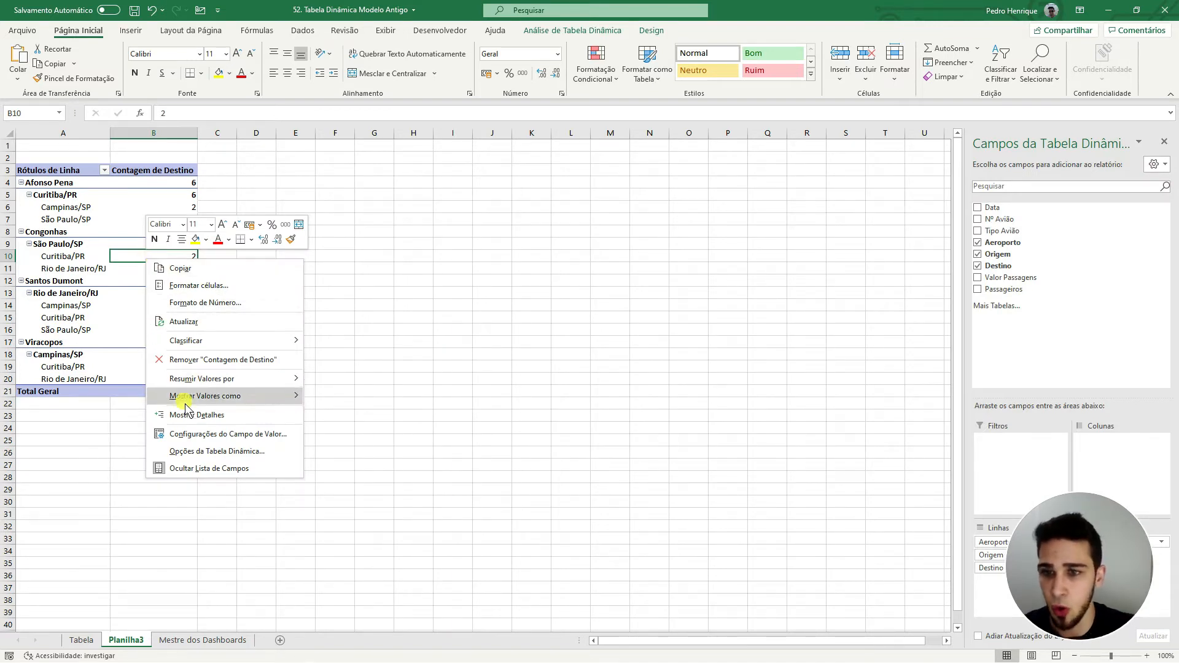
left_click(261, 455)
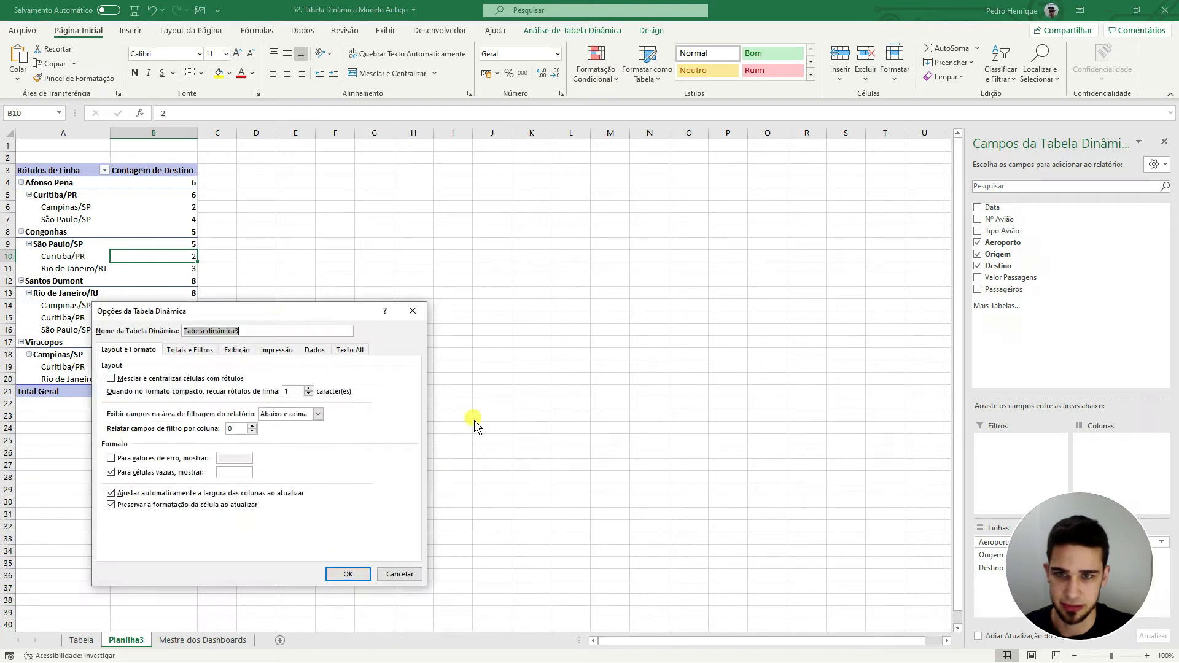
left_click_drag(274, 311, 529, 209)
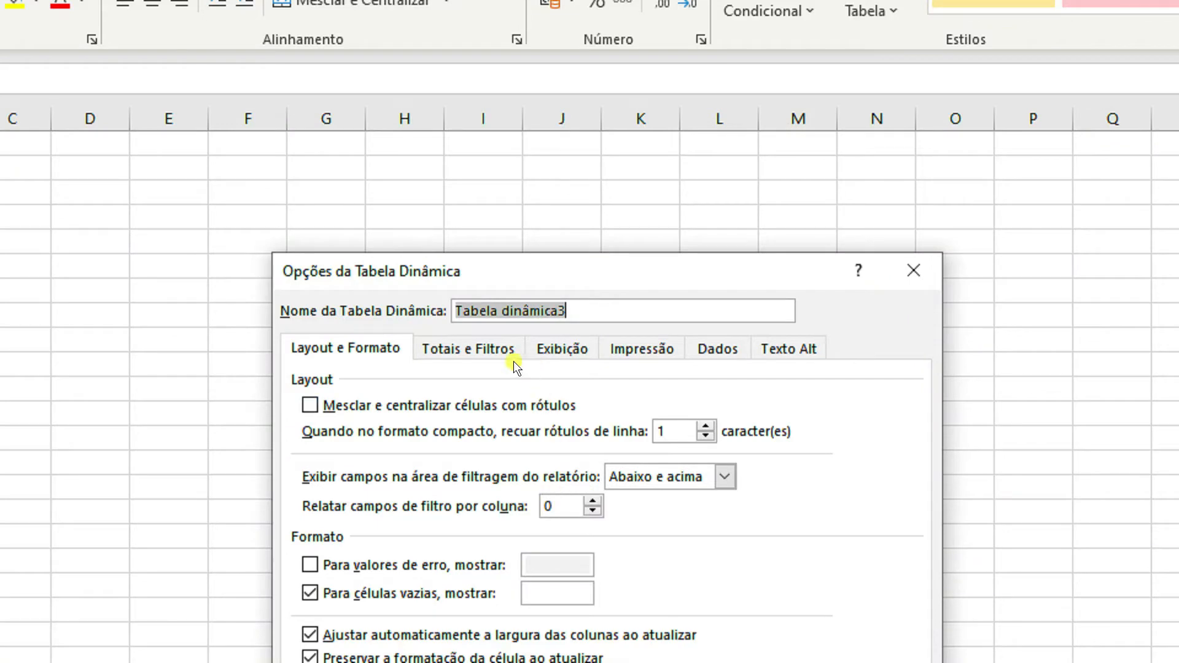
left_click(568, 347)
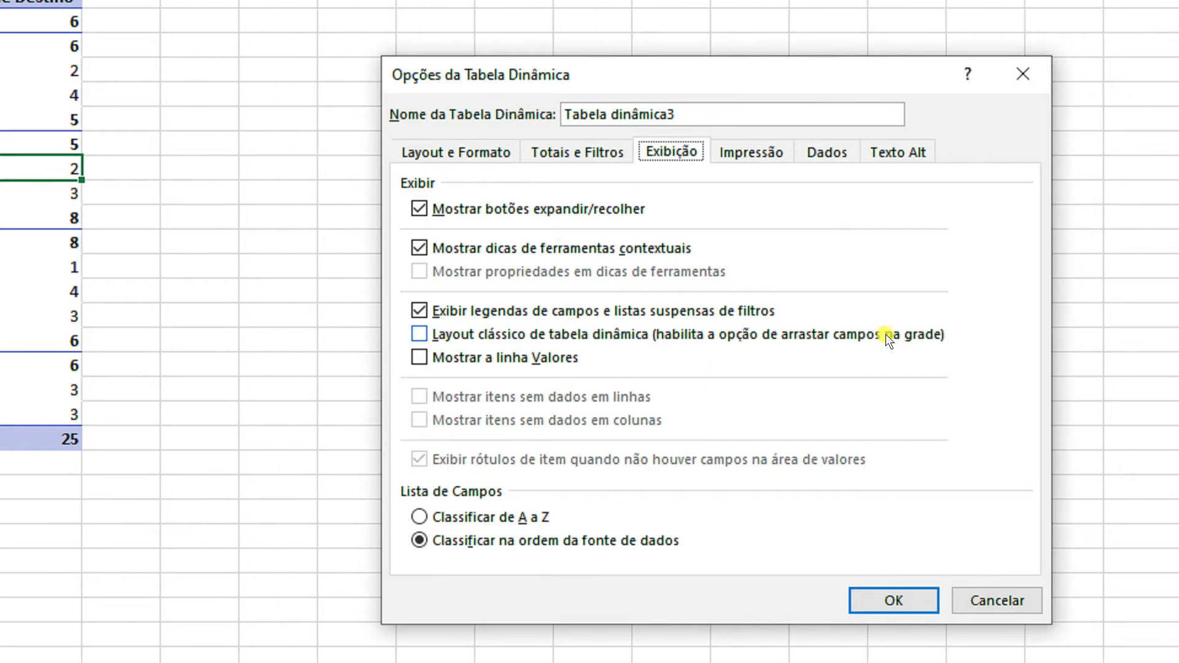
left_click(431, 332)
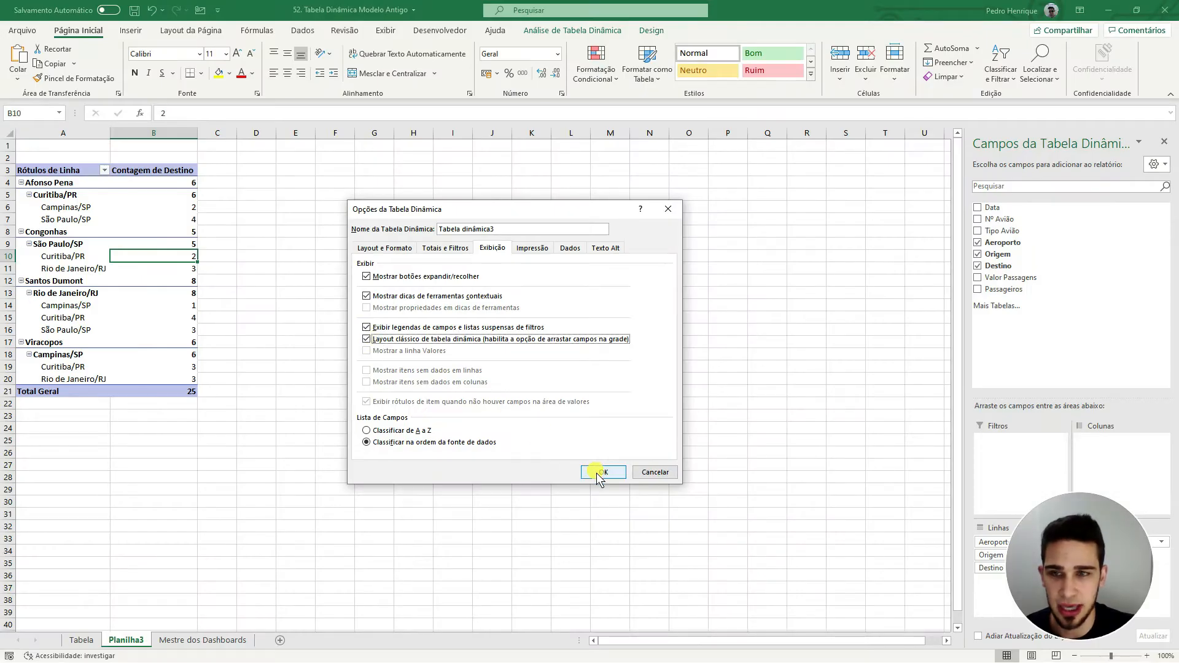
left_click(600, 473)
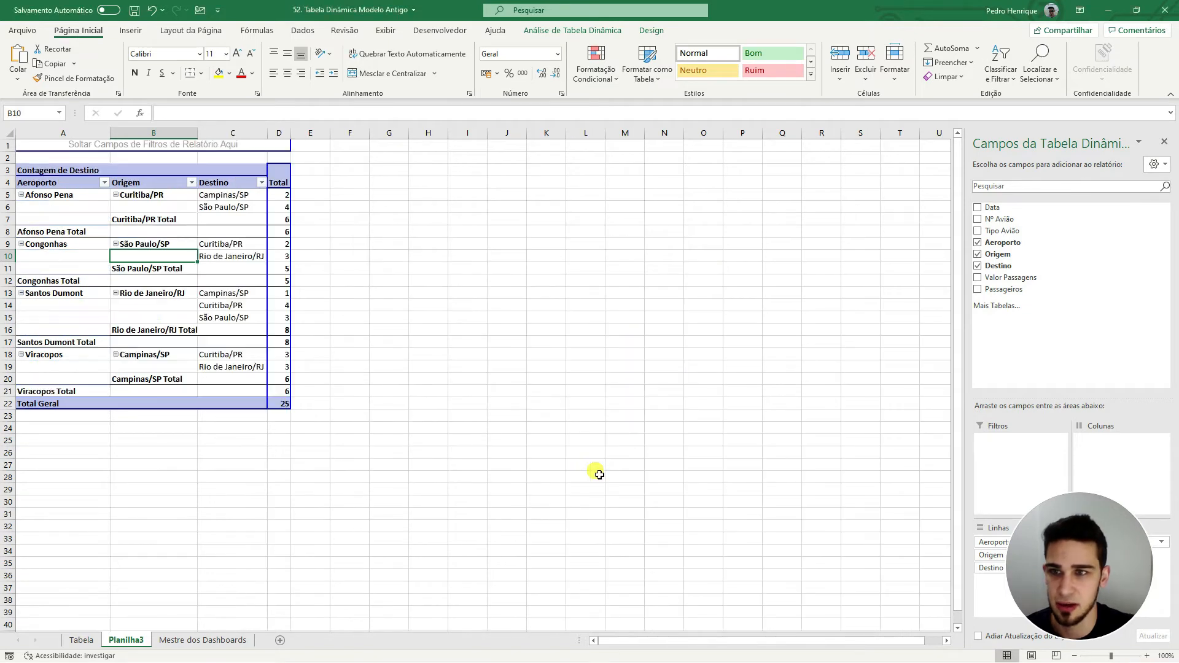
left_click(587, 466)
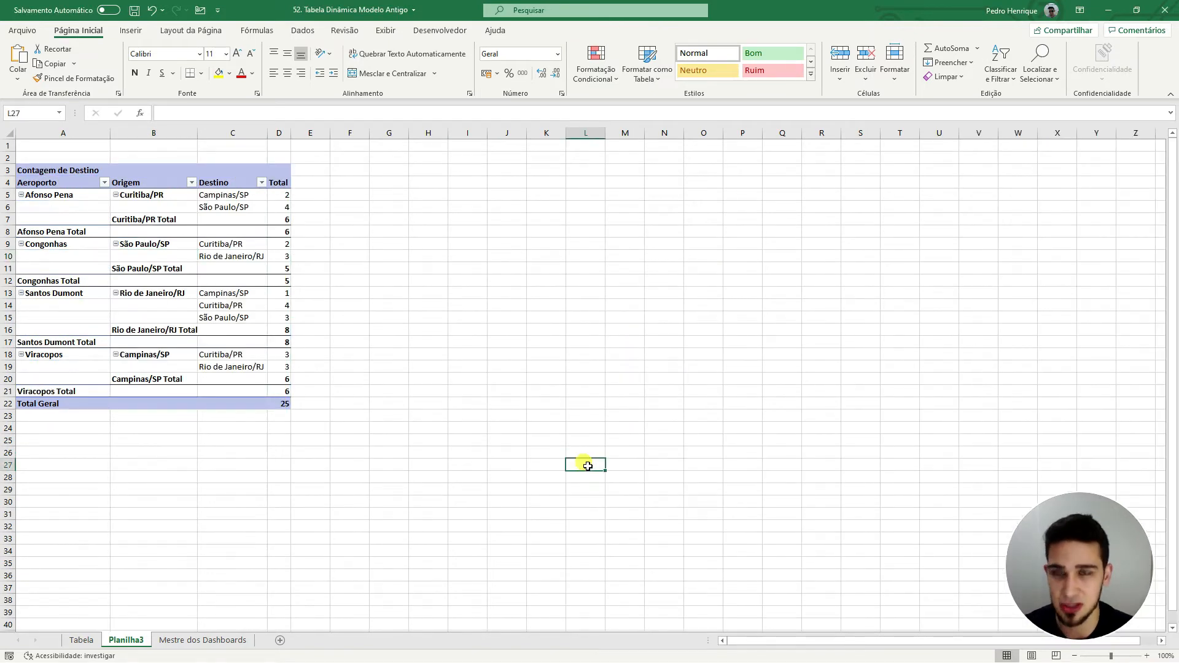
Check the Origem and Destino columns of the pivot table on Planilha3.
left_click(161, 133)
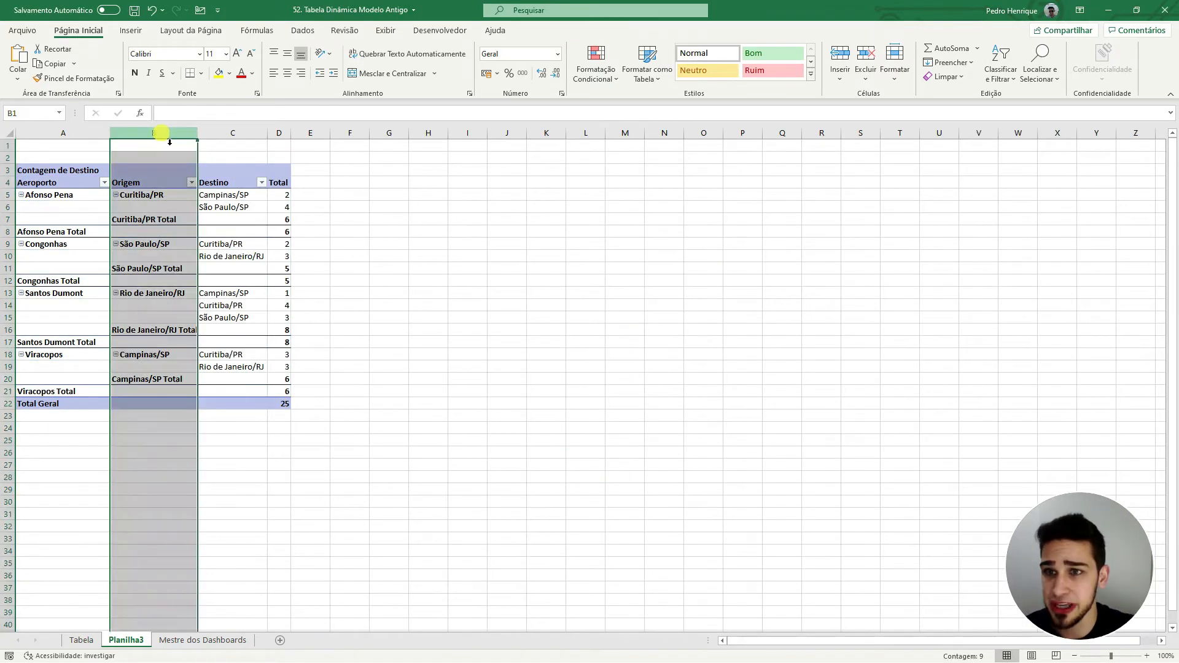
left_click(245, 133)
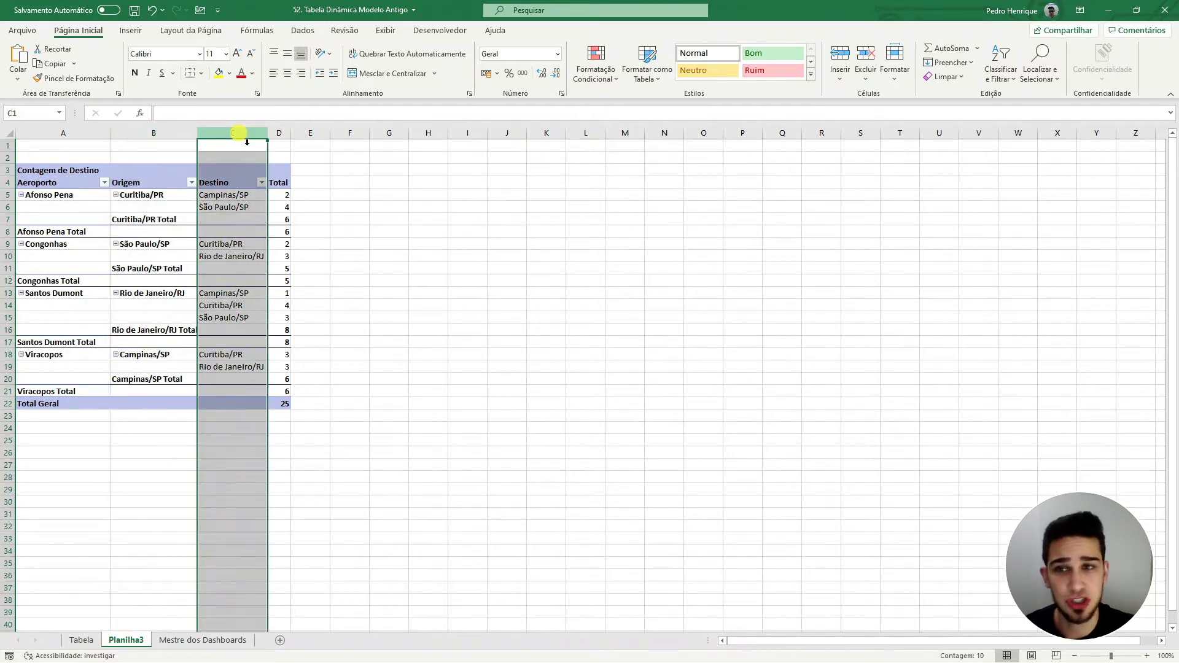
left_click(453, 222)
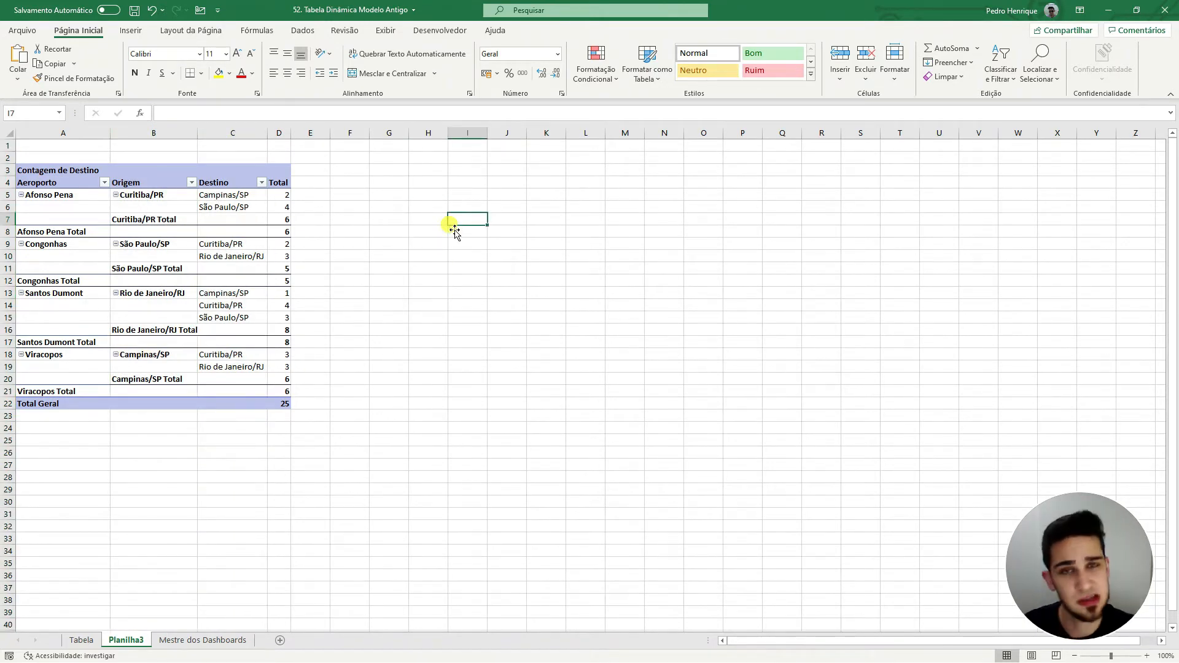
Review the classic layout setting in the pivot table's display options and close them without changes.
right_click(215, 272)
left_click(310, 501)
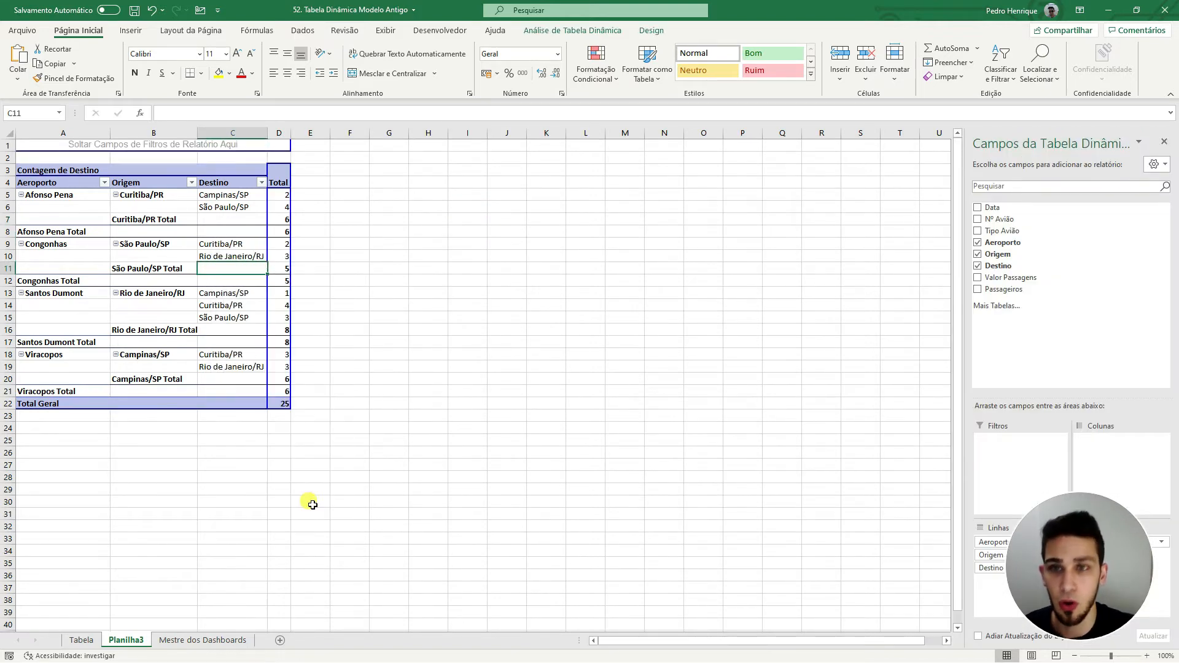
left_click(300, 401)
left_click_drag(281, 359, 422, 259)
left_click(300, 392)
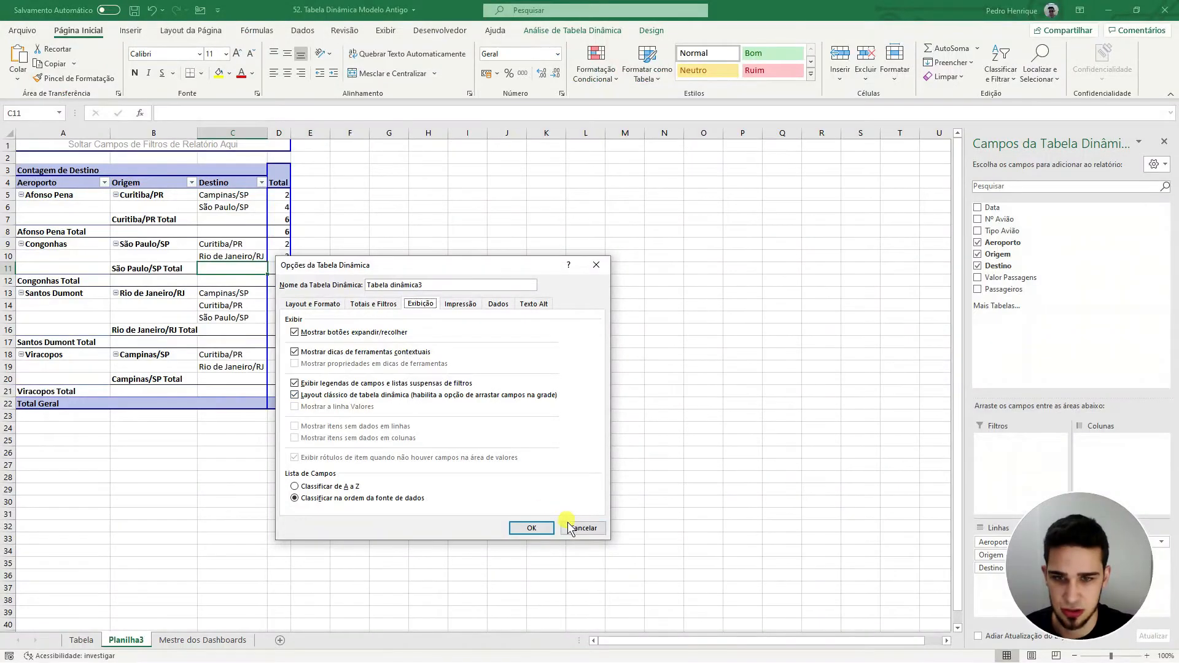
left_click(1021, 588)
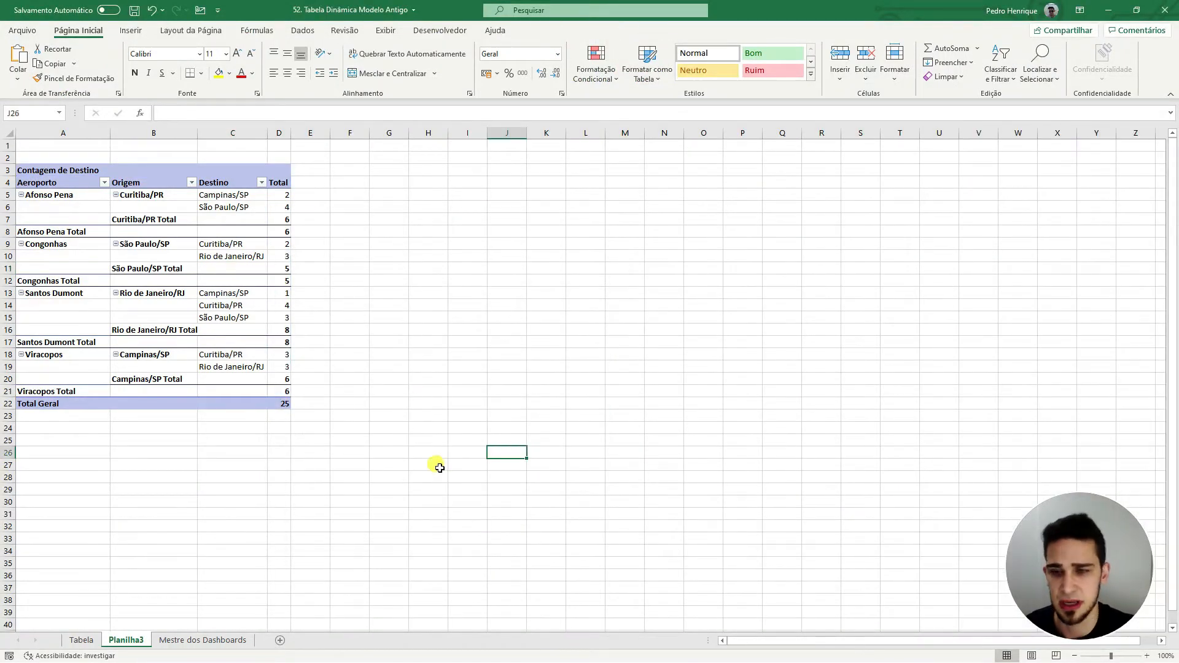
Examine how the Santos Dumont and Rio de Janeiro/RJ labels are repeated in the model pivot table on Tabela.
left_click(81, 640)
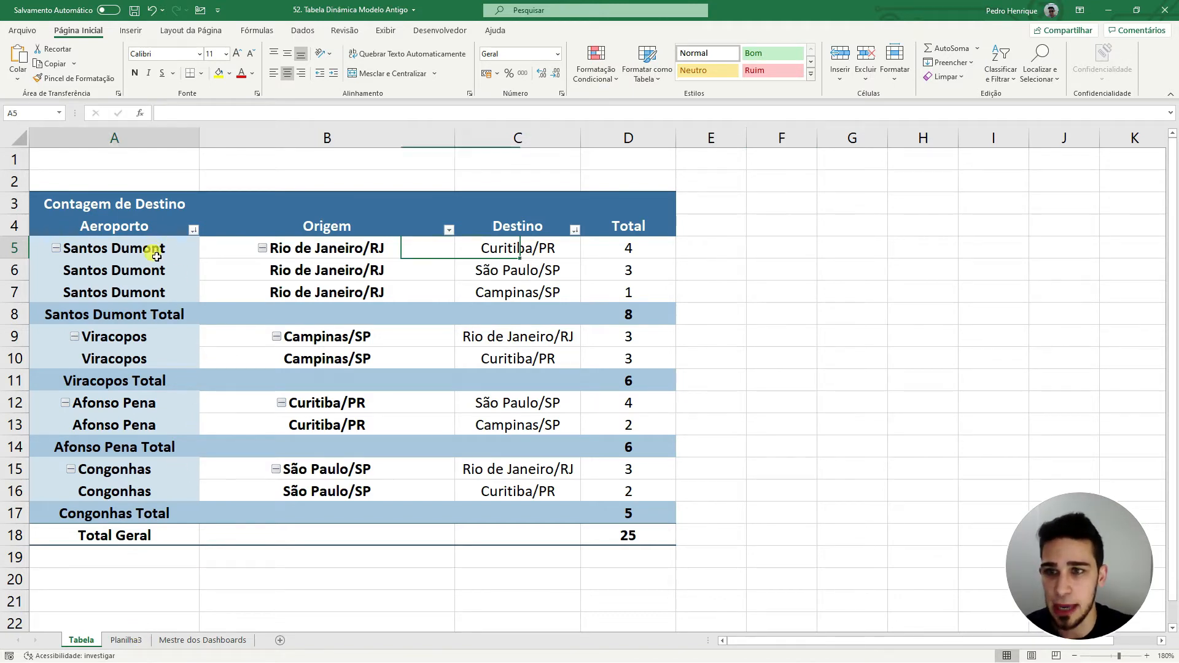
left_click_drag(156, 251, 154, 292)
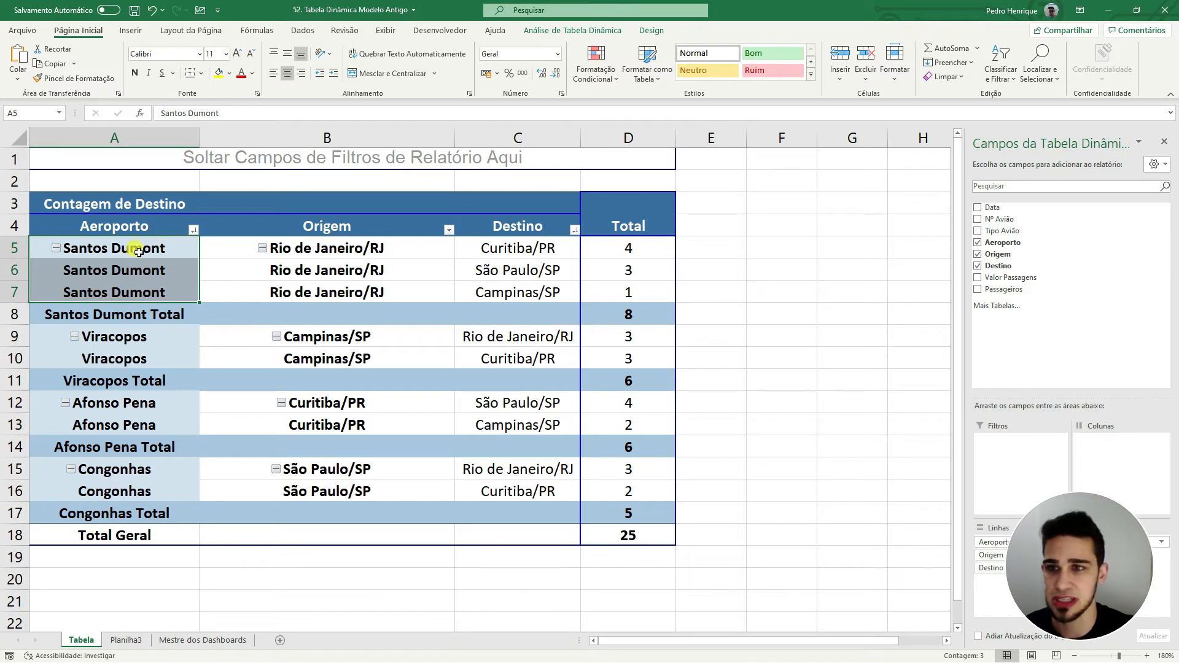
left_click(154, 270)
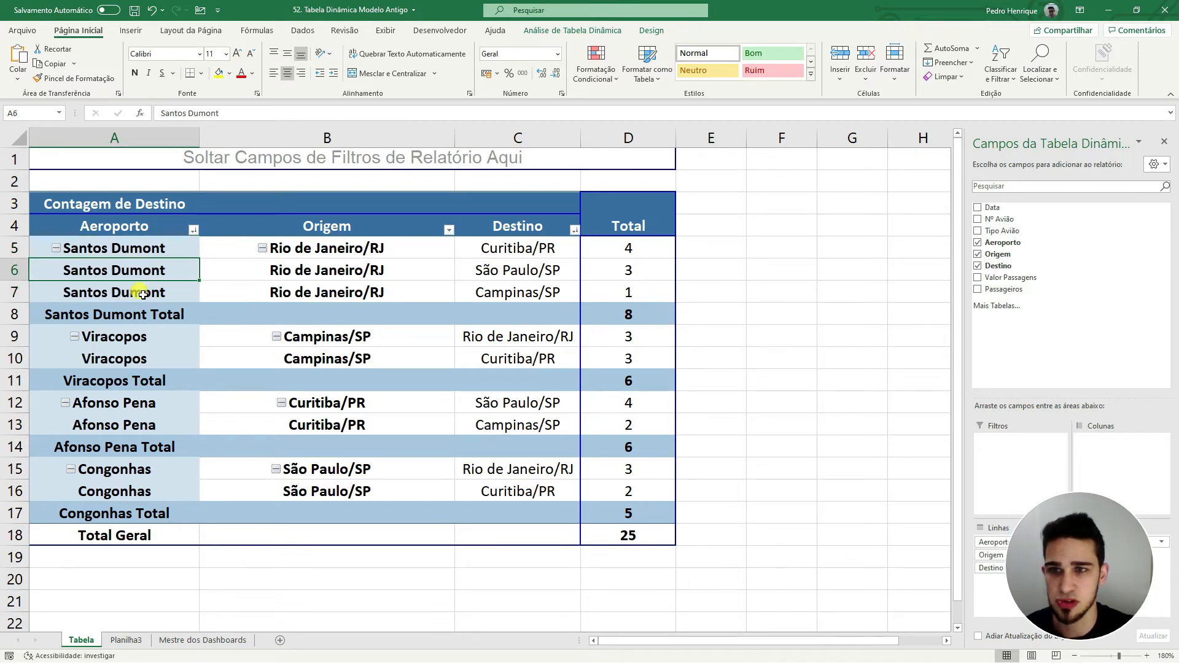
left_click(326, 268)
left_click(342, 292)
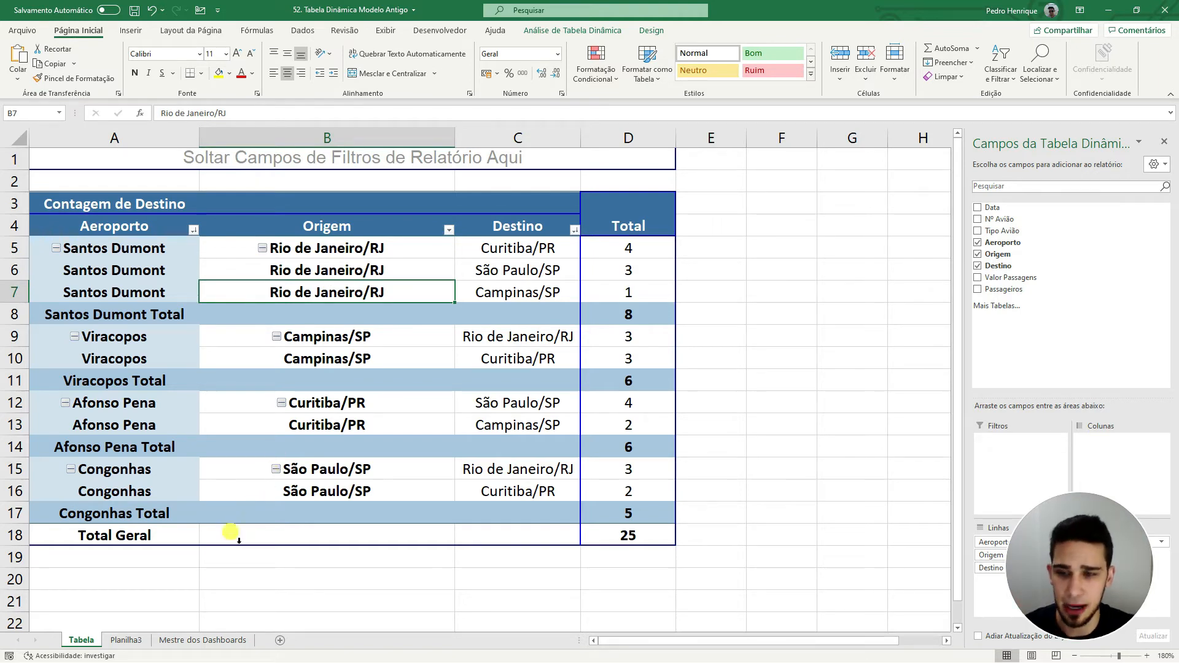
Inspect the Aeroporto and Origem label cells beneath Afonso Pena and Curitiba/PR in the pivot table on Planilha3.
left_click(126, 640)
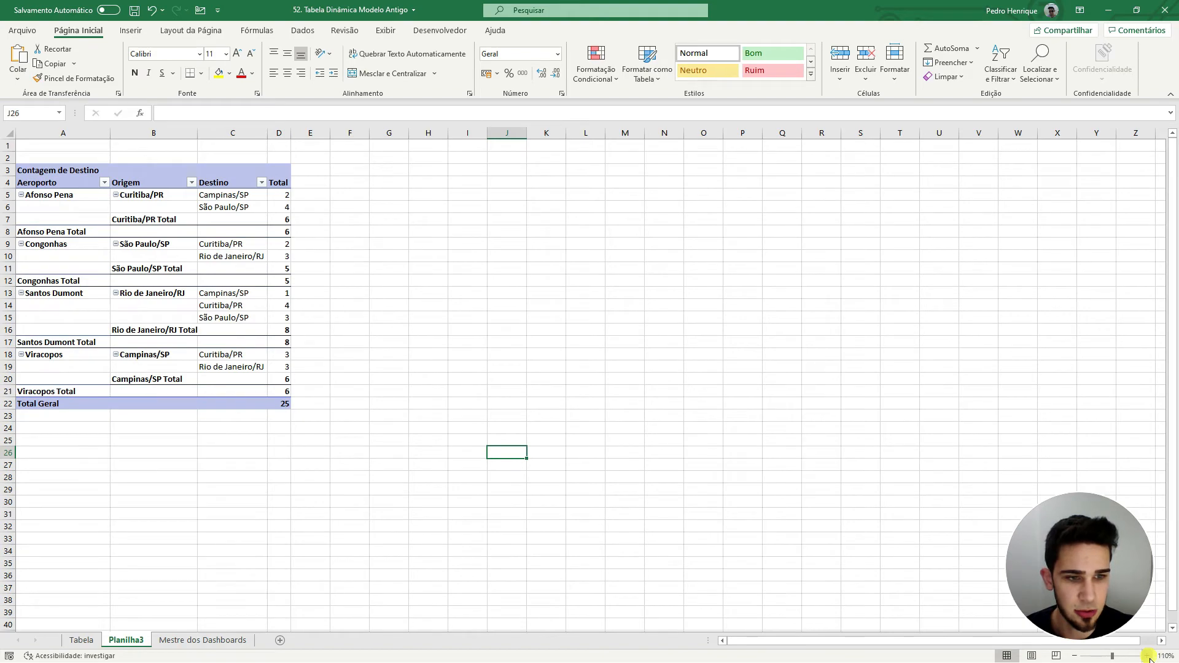
left_click(1147, 656)
left_click(1147, 656)
left_click(1147, 655)
left_click(1147, 656)
left_click(1147, 656)
left_click(1147, 656)
left_click(1147, 656)
scroll(656, 461, "up", 1)
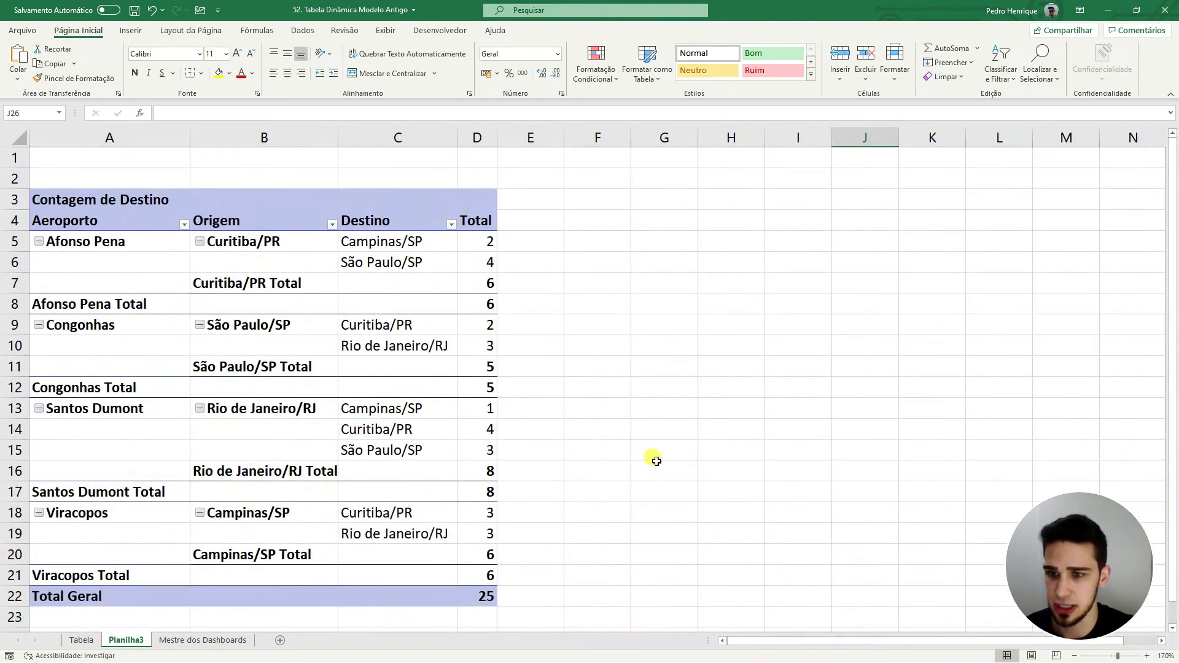
left_click(87, 266)
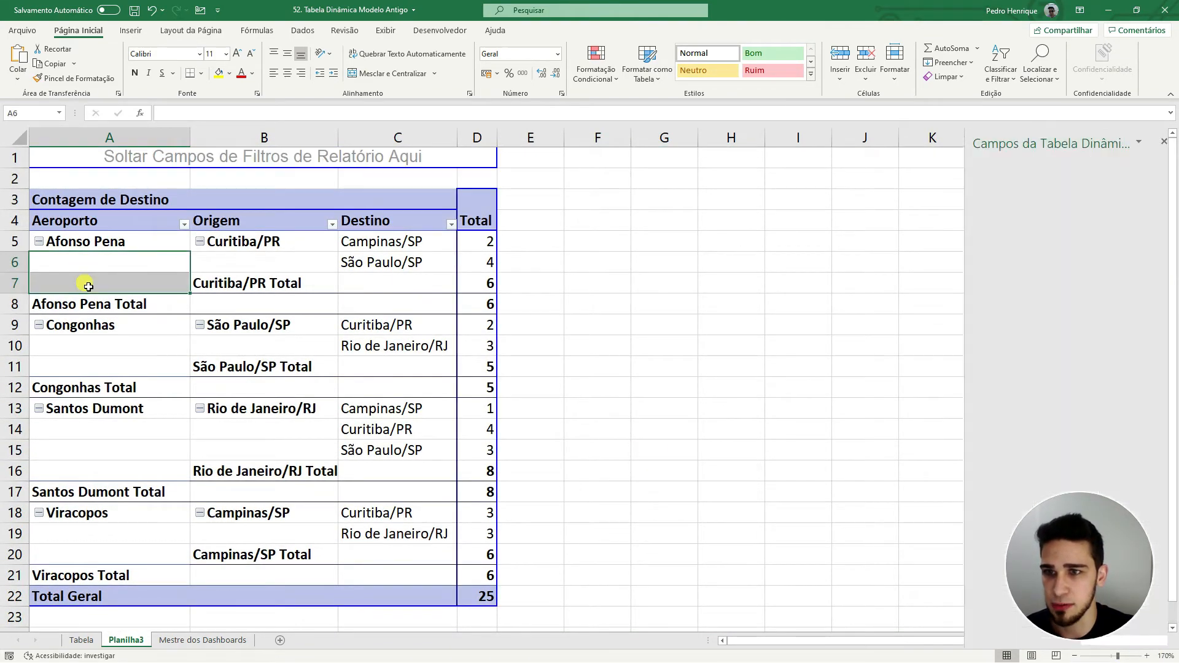
left_click(236, 268)
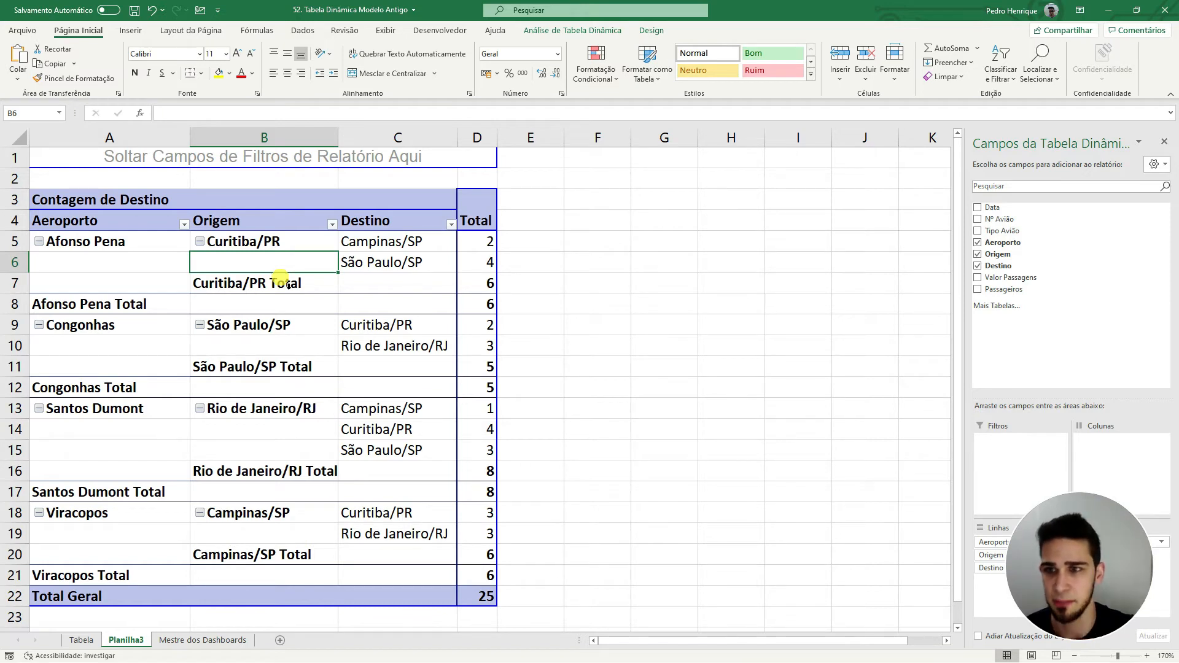
left_click(79, 268)
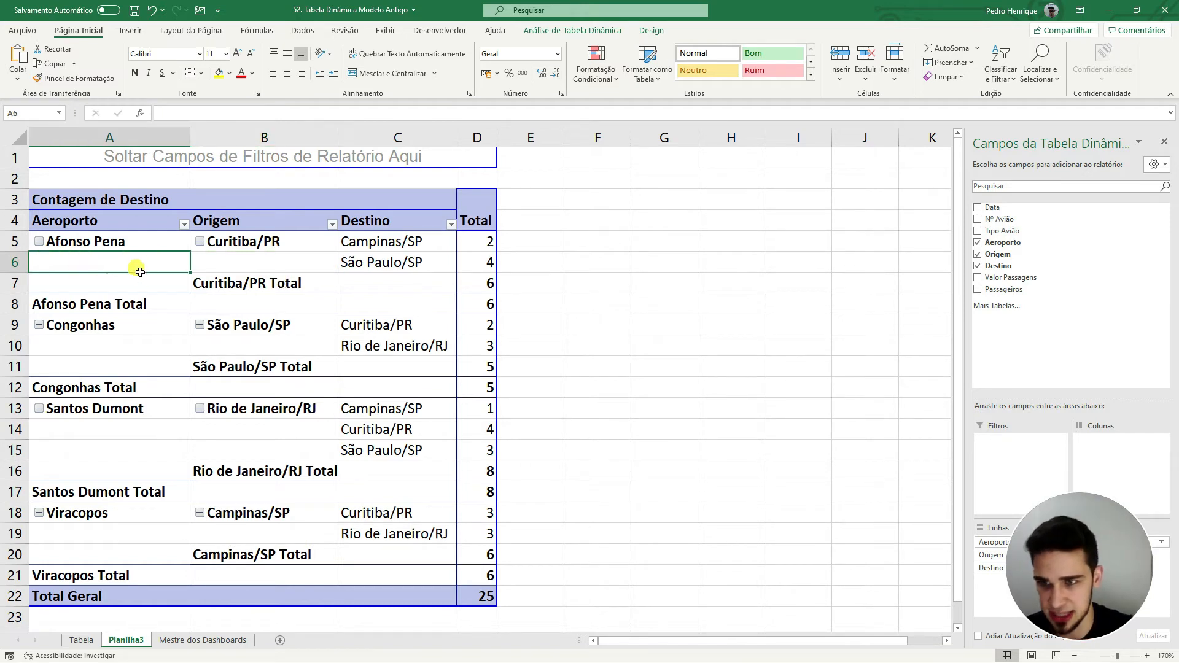
left_click(98, 281)
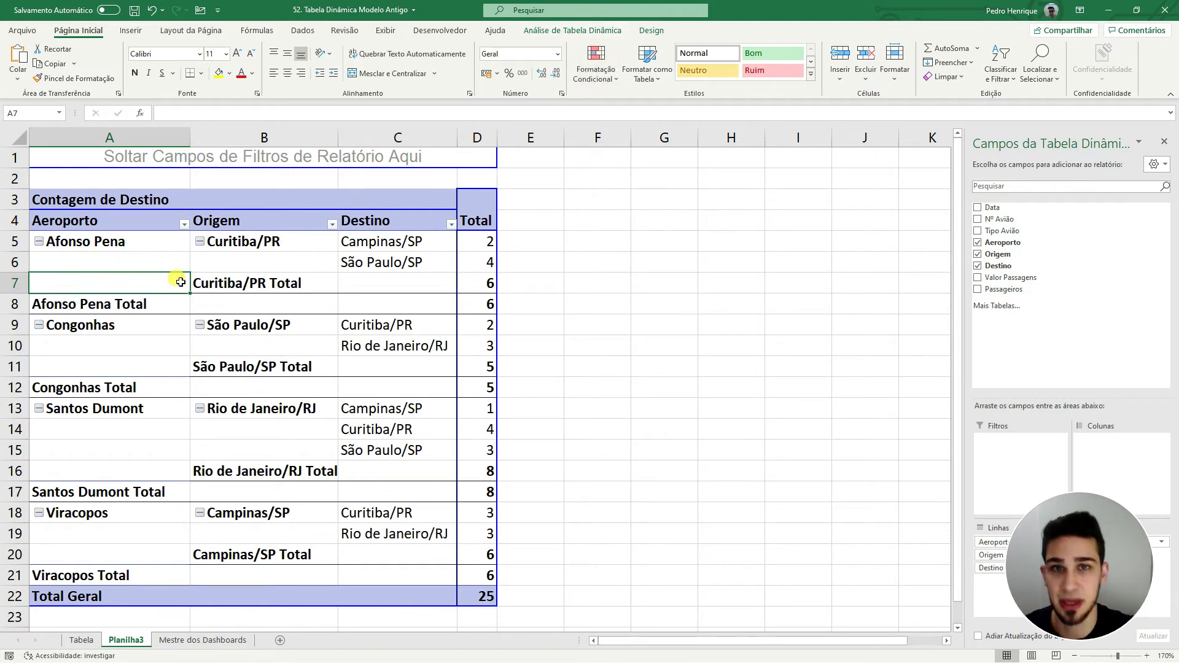
left_click(572, 31)
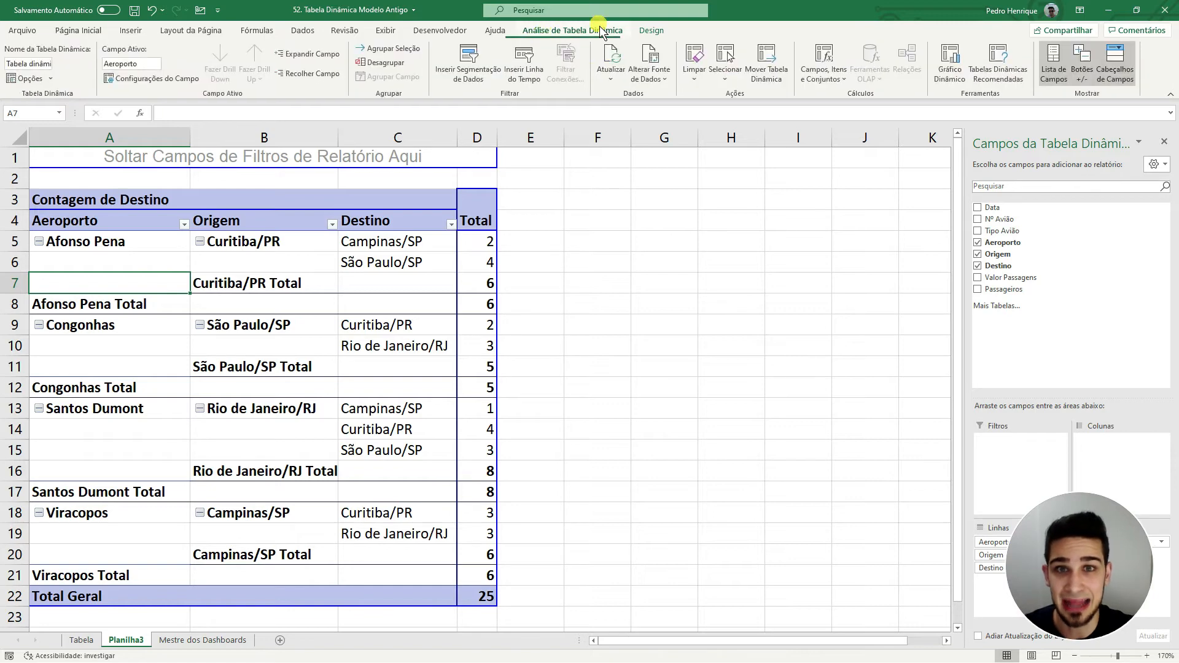
left_click(662, 33)
left_click(585, 34)
left_click(654, 33)
left_click(598, 35)
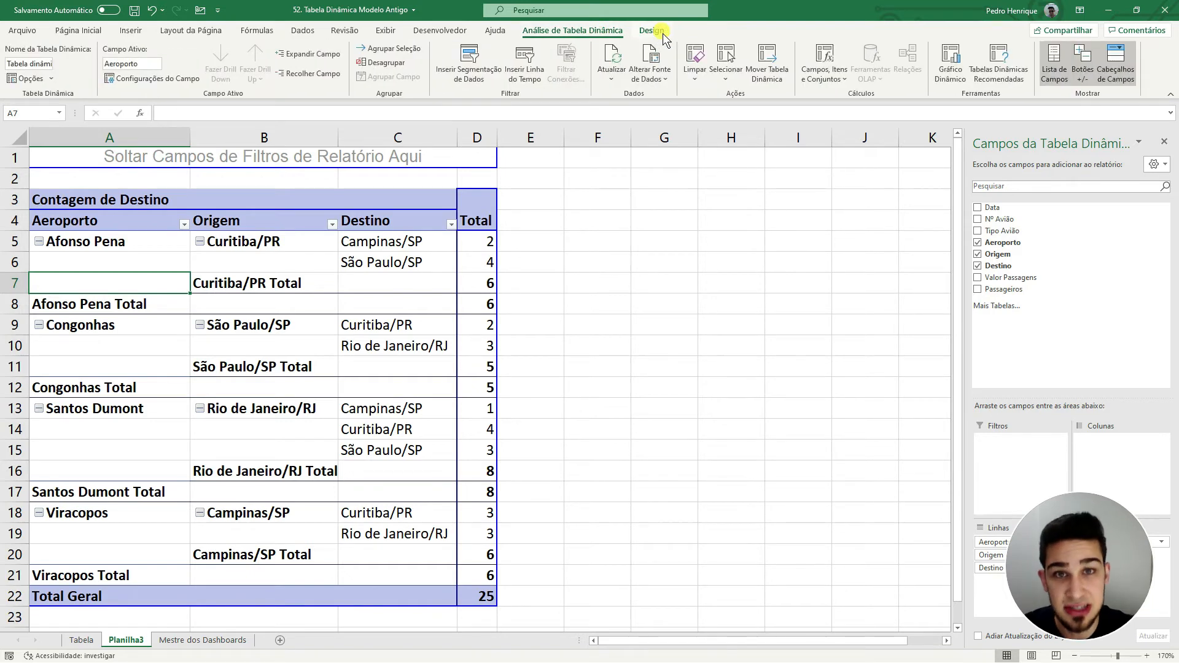
Set the report layout of the pivot table on Planilha3 to repeat all item labels.
left_click(662, 33)
left_click(22, 69)
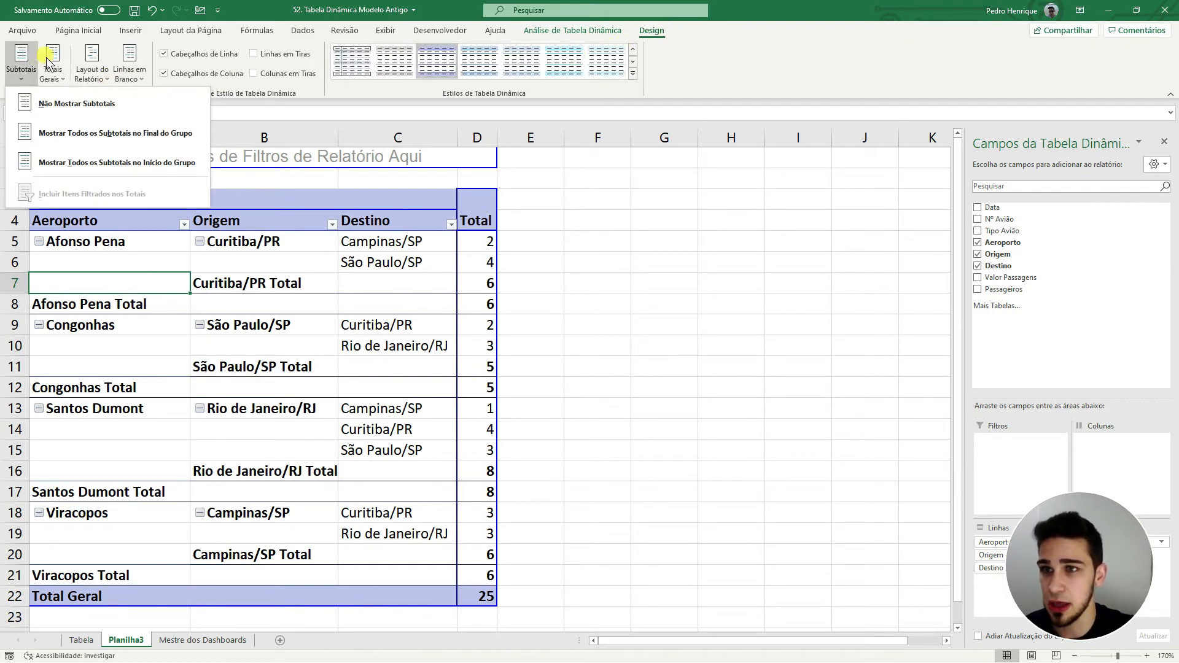
left_click(55, 67)
left_click(95, 67)
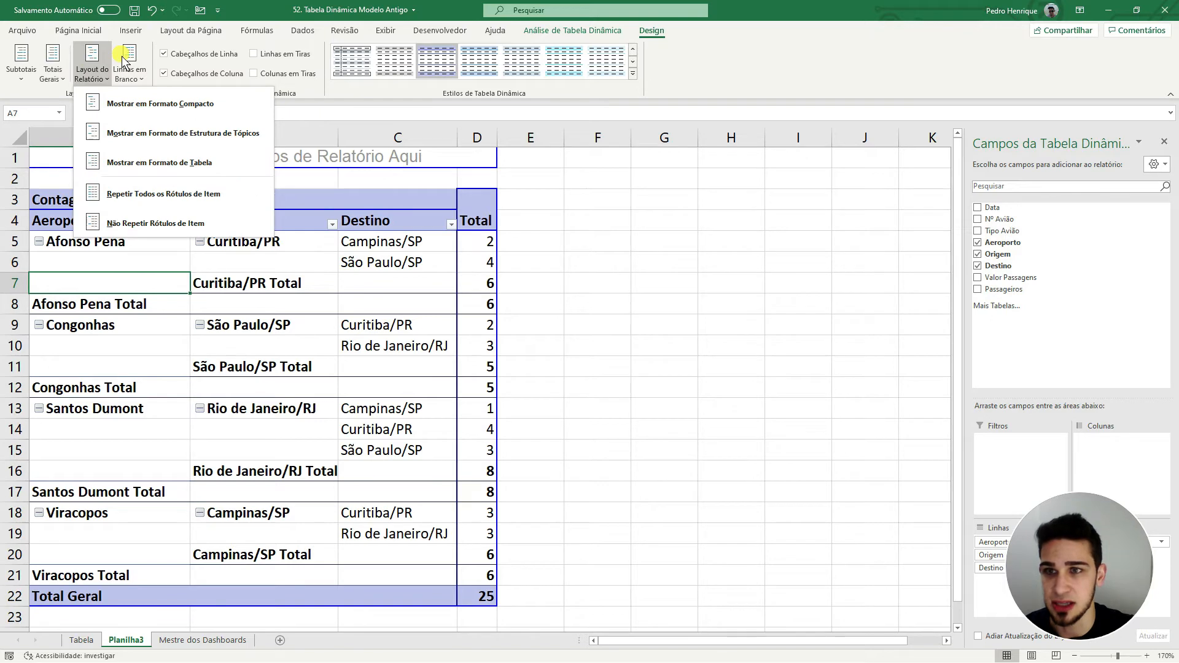
left_click(127, 60)
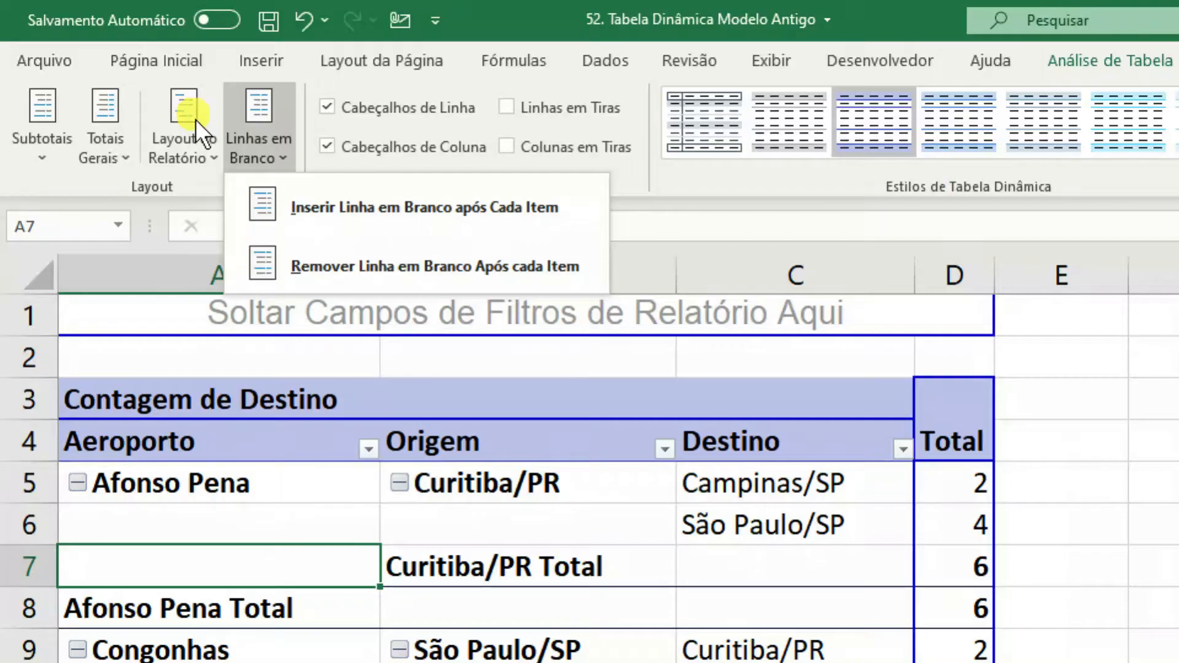
left_click(92, 65)
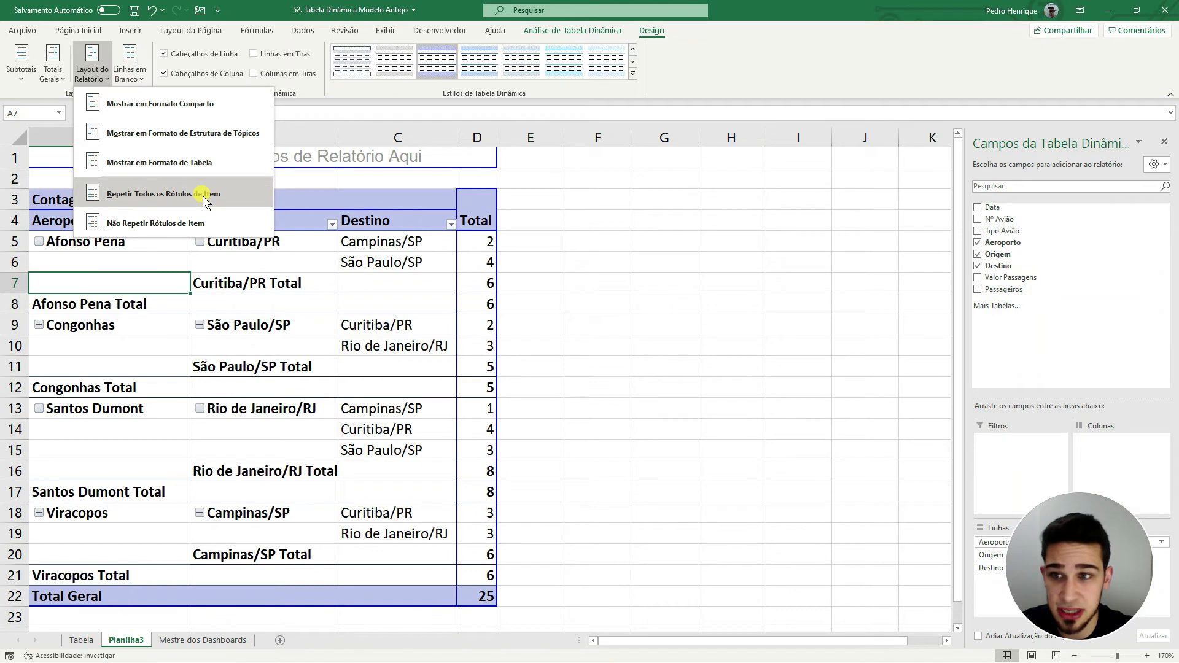
left_click(202, 195)
Check the repeated Afonso Pena labels on Planilha3 and compare the layout with the model pivot table on Tabela.
left_click_drag(132, 242, 129, 269)
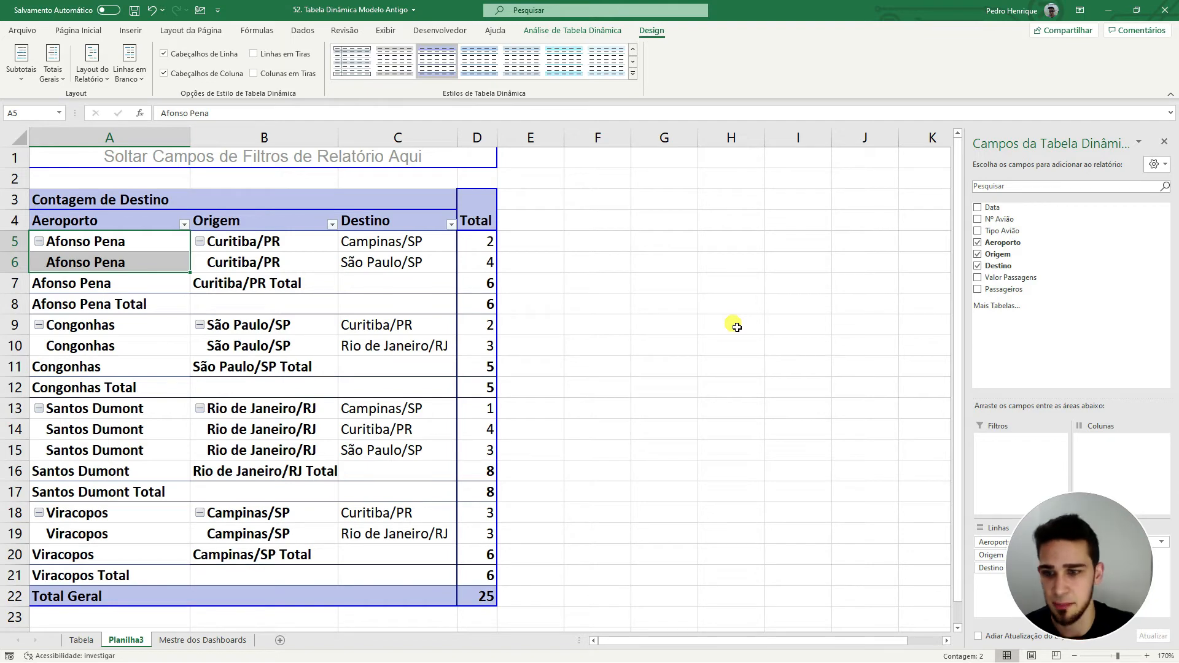
left_click(723, 338)
left_click(81, 638)
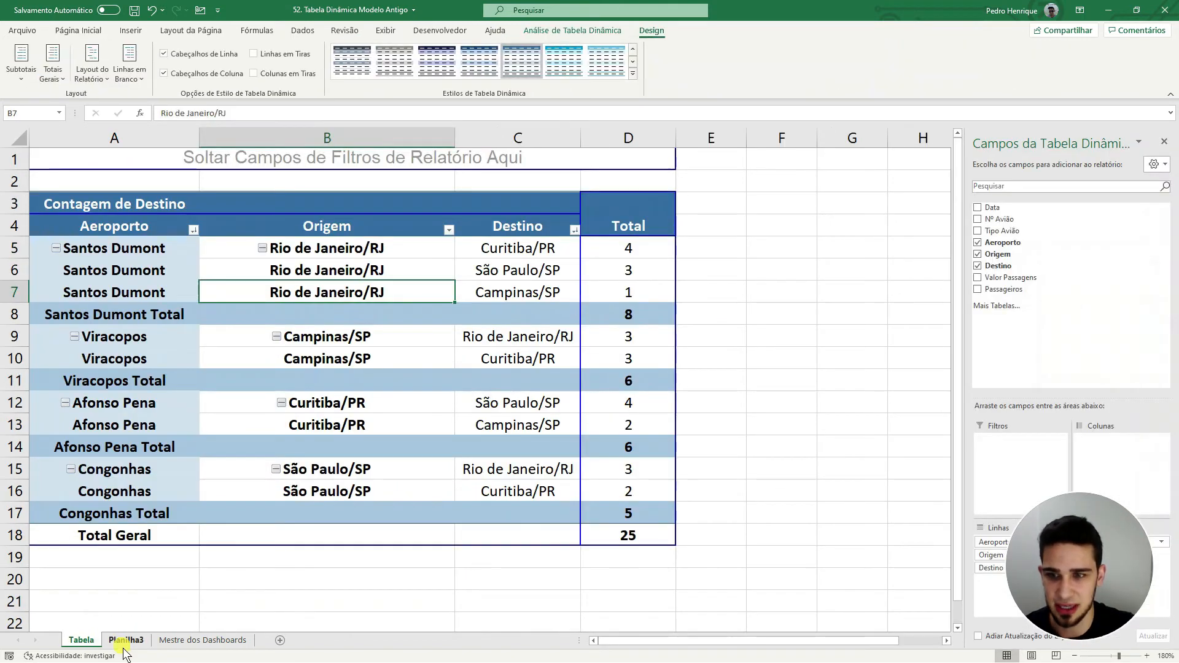
left_click(125, 642)
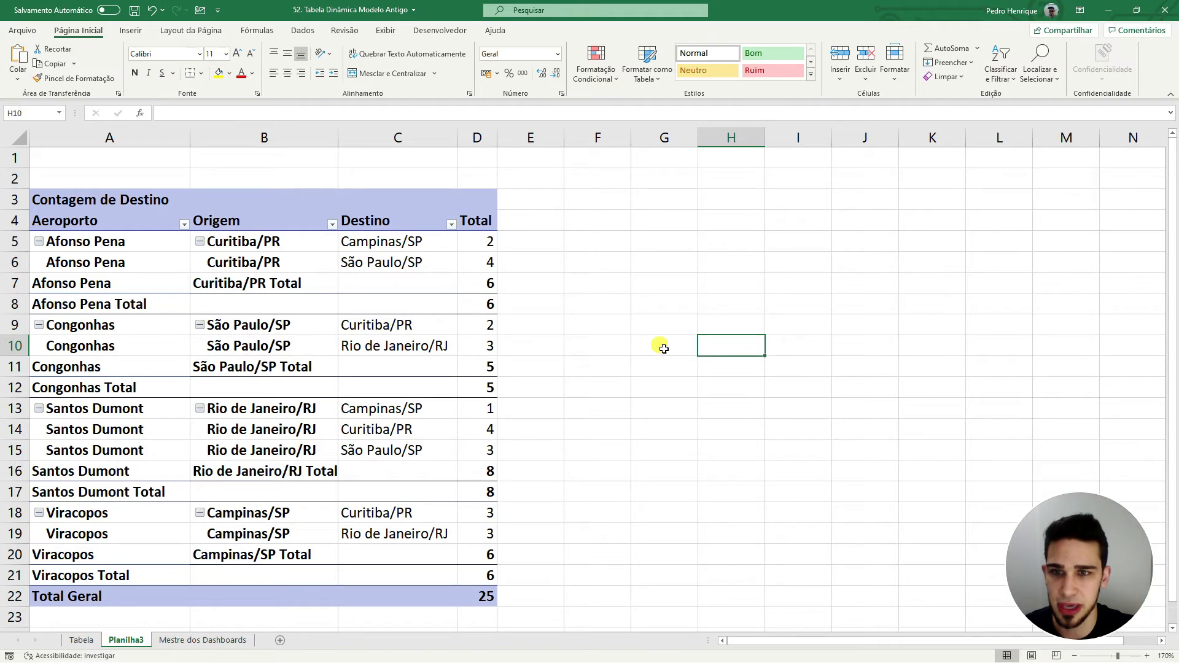
Inspect the Origem subtotal rows for Curitiba/PR, São Paulo/SP, Rio de Janeiro/RJ and Campinas/SP in the pivot table.
left_click_drag(265, 289, 478, 289)
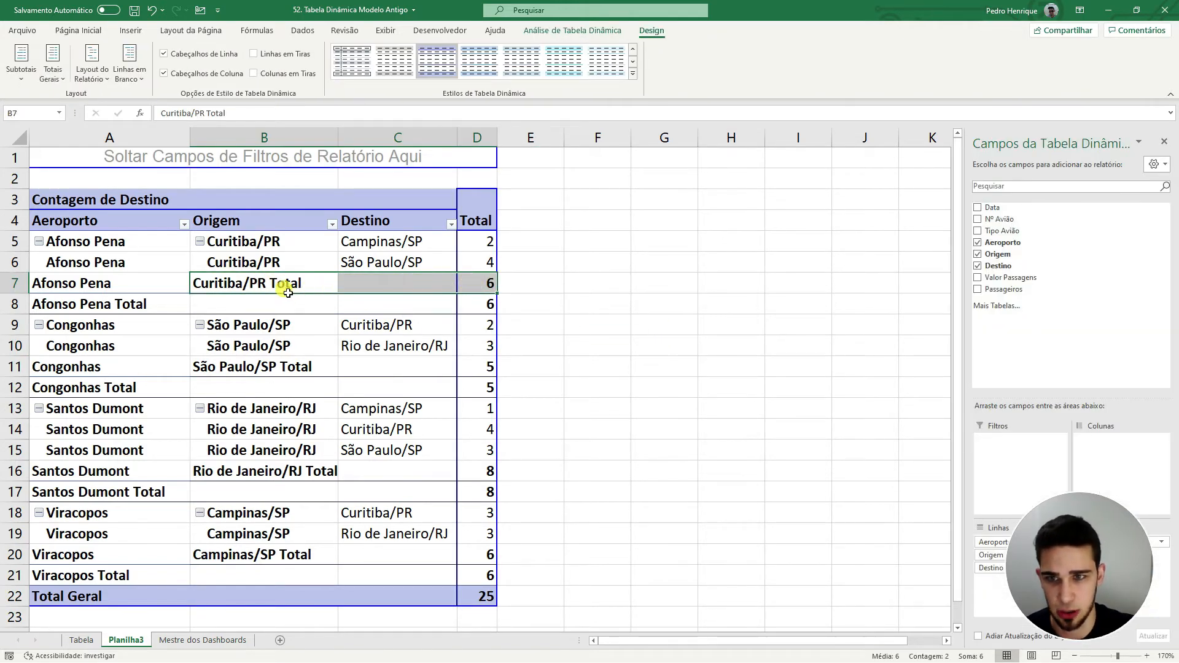
left_click_drag(249, 369, 477, 368)
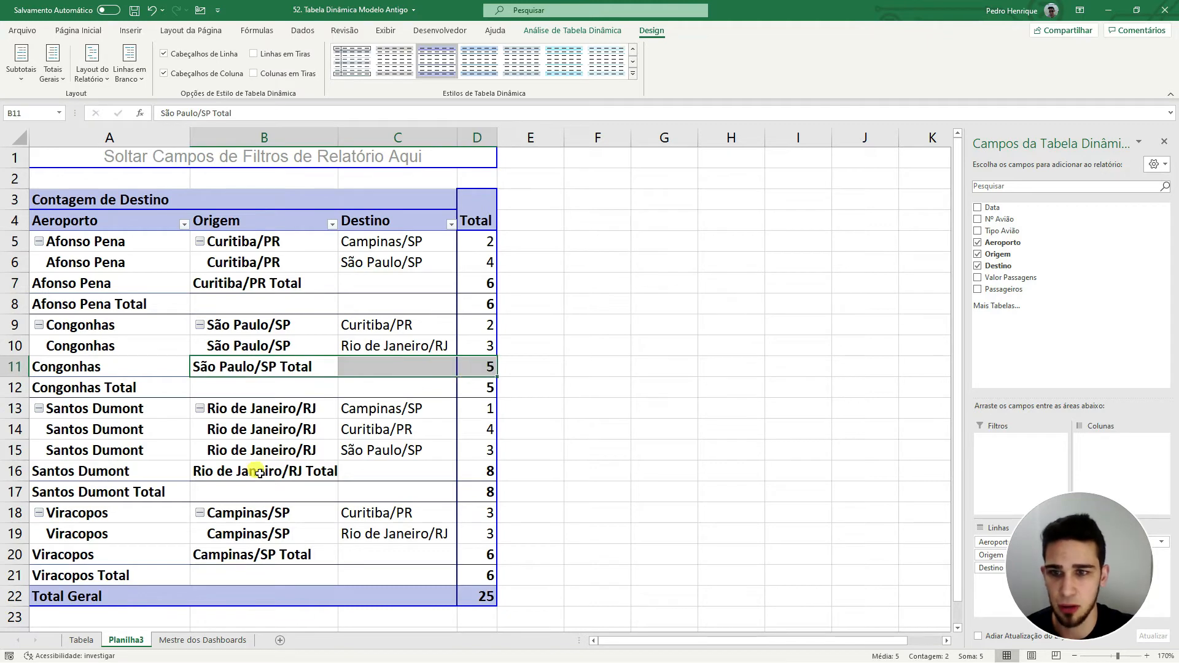
left_click_drag(253, 471, 453, 472)
left_click_drag(246, 559, 479, 555)
left_click(628, 489)
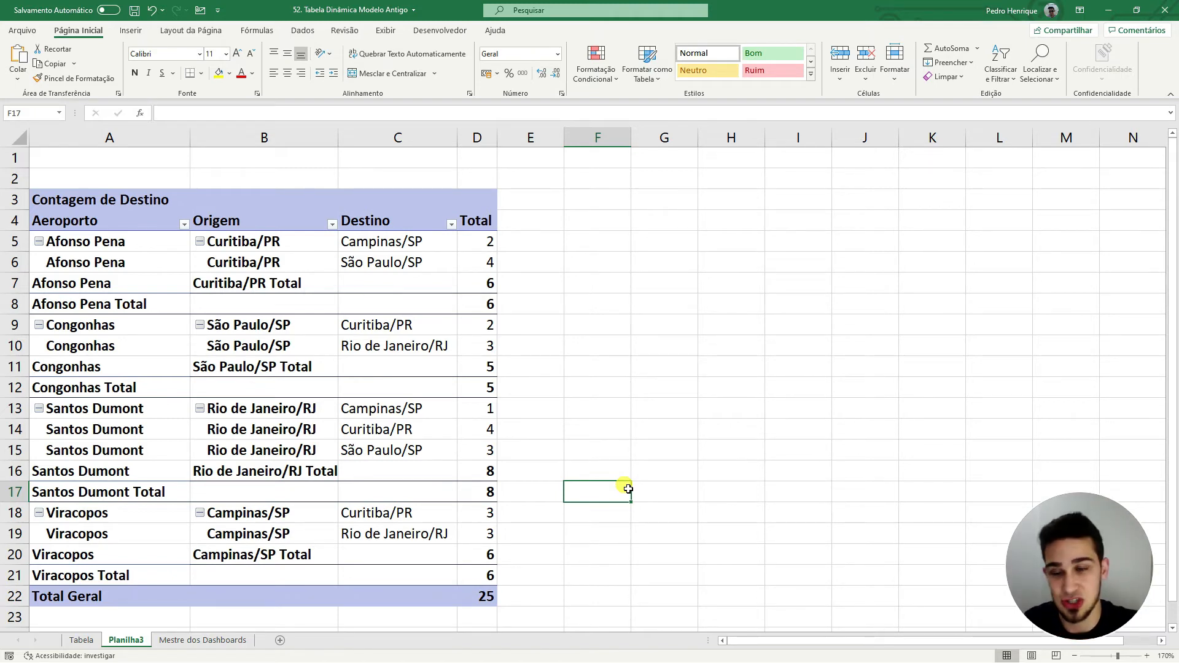
Turn off the Origem subtotals in the pivot table on Planilha3.
left_click(281, 286)
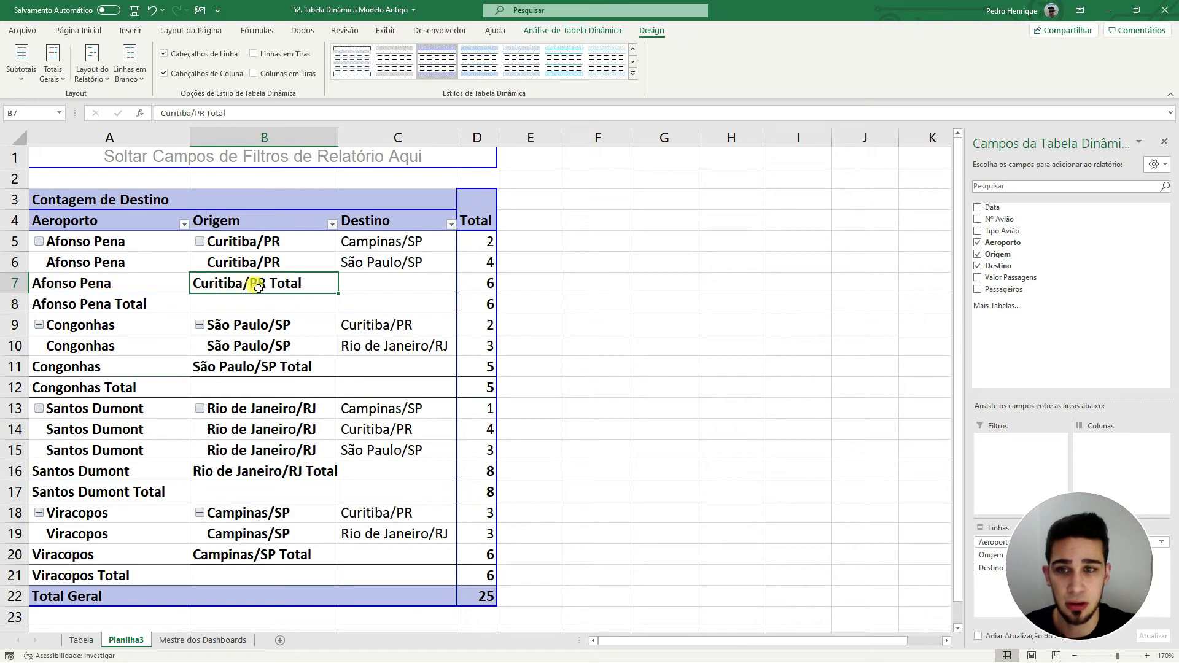
right_click(261, 288)
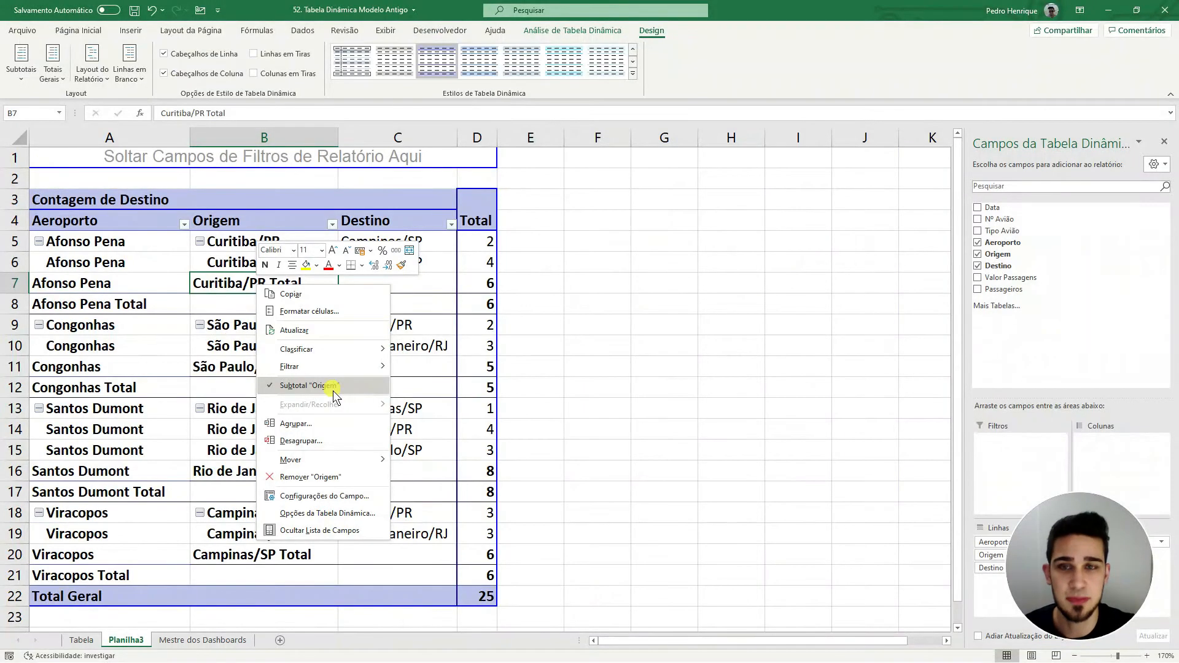
left_click(333, 391)
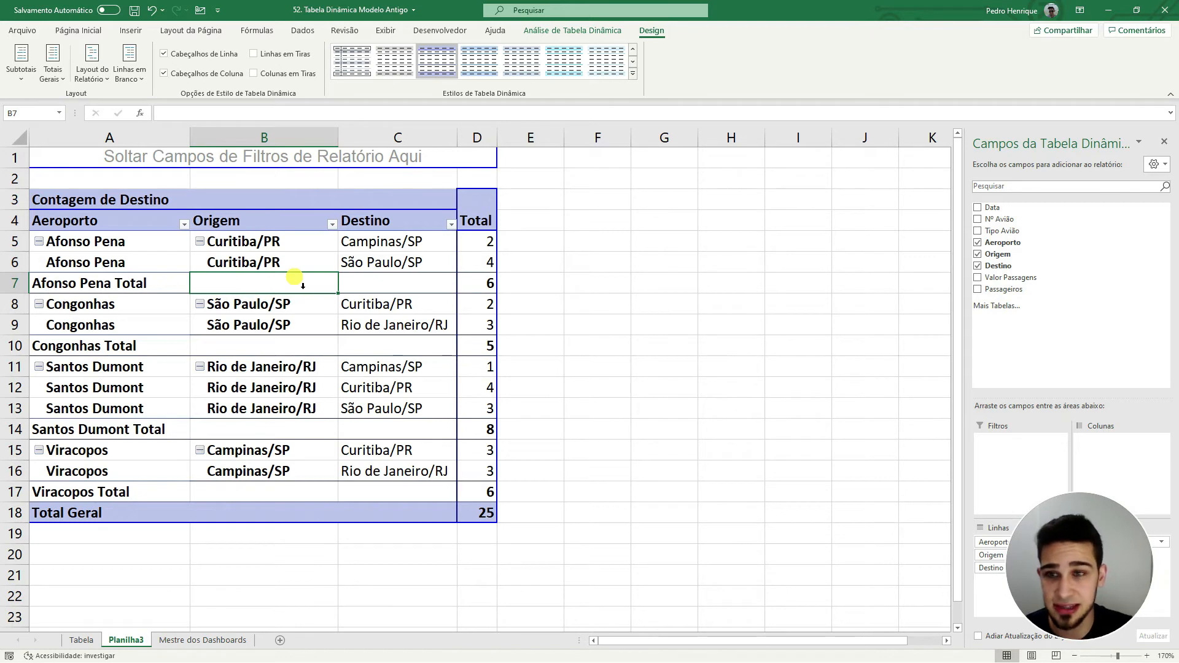
Examine the airport subtotal rows for Afonso Pena, Congonhas, Santos Dumont and Viracopos.
left_click(109, 286)
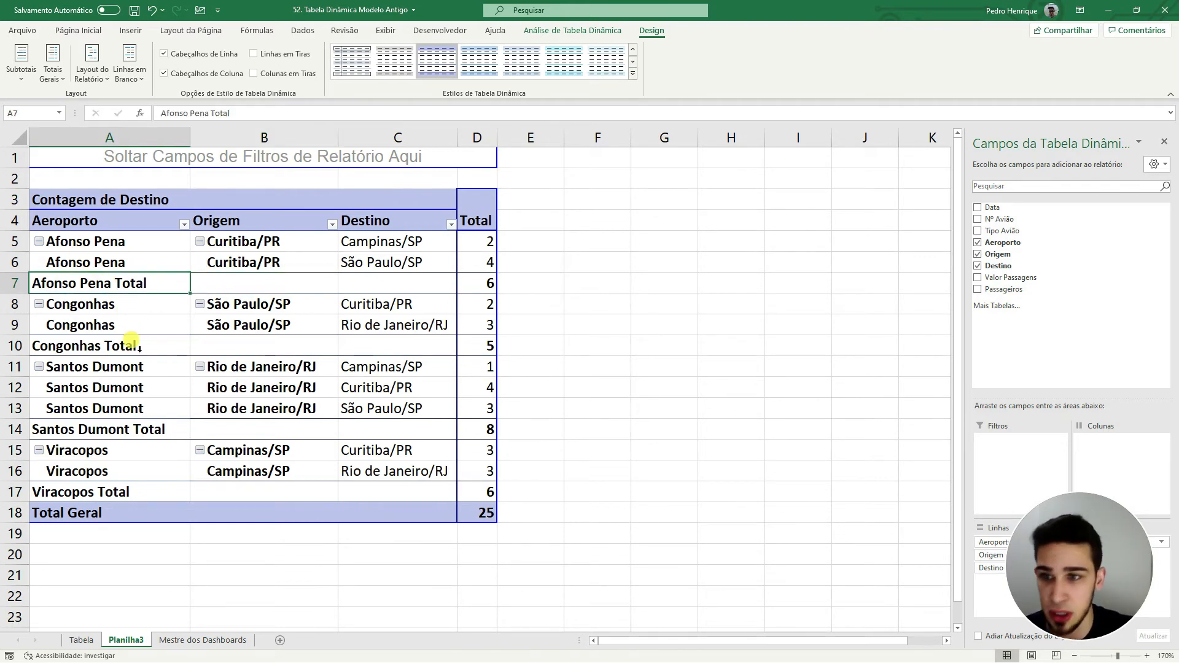
left_click(126, 345)
left_click(166, 429)
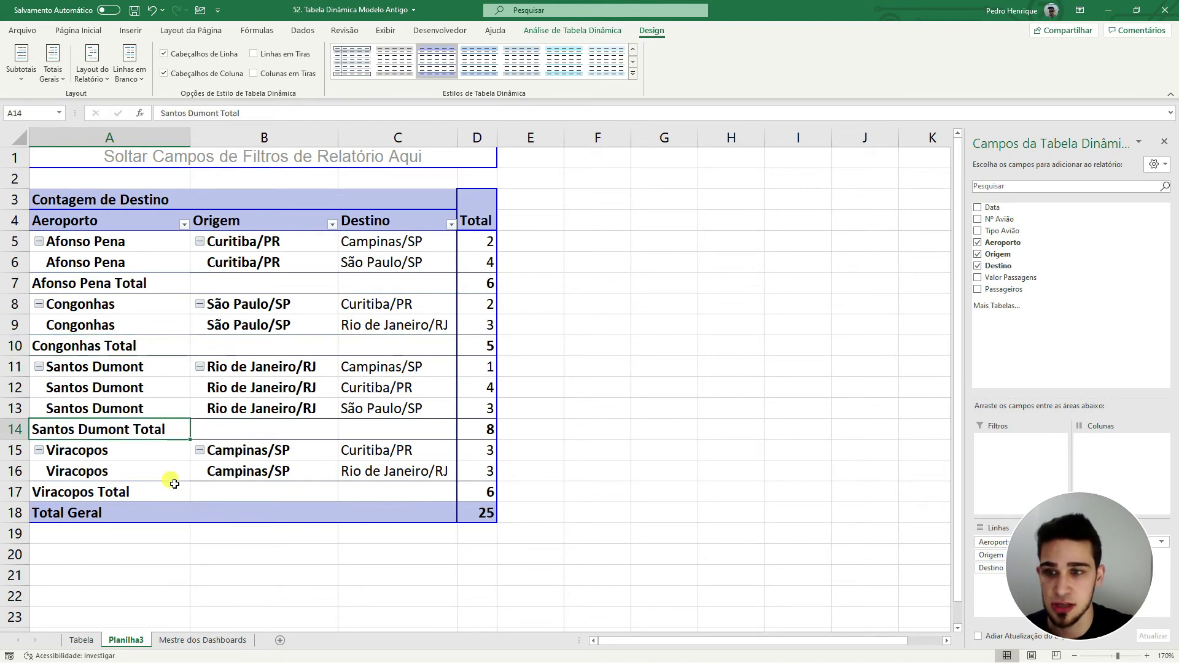
left_click(150, 492)
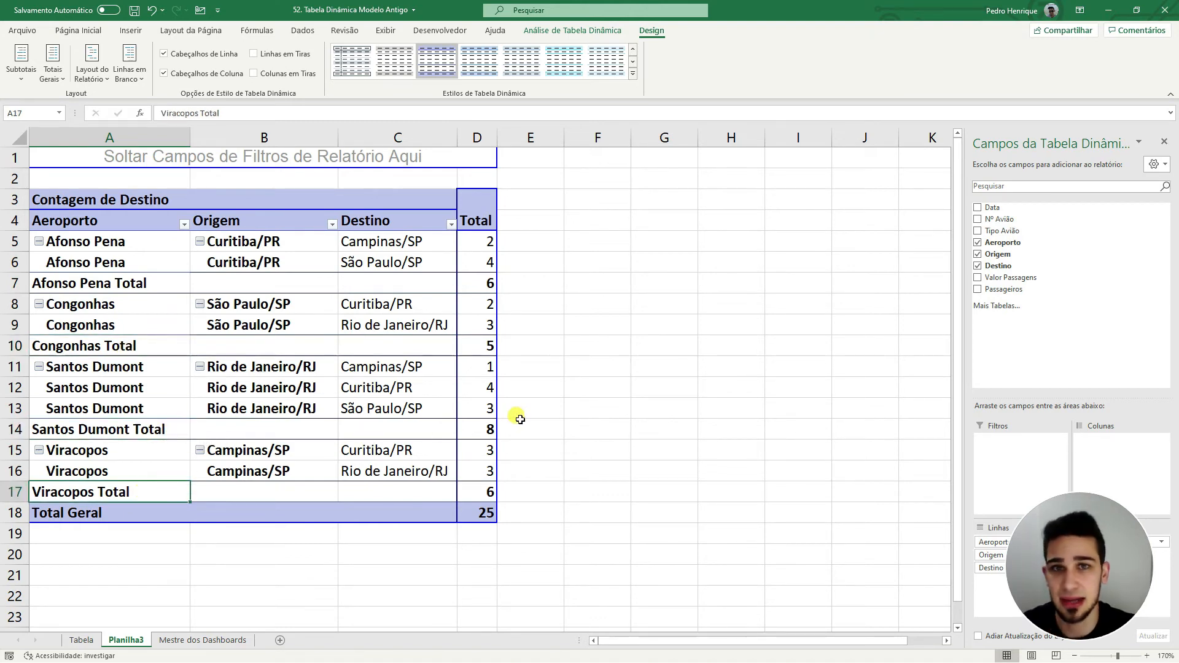
Try turning off the Aeroporto subtotals in the pivot table and undo that change.
right_click(160, 288)
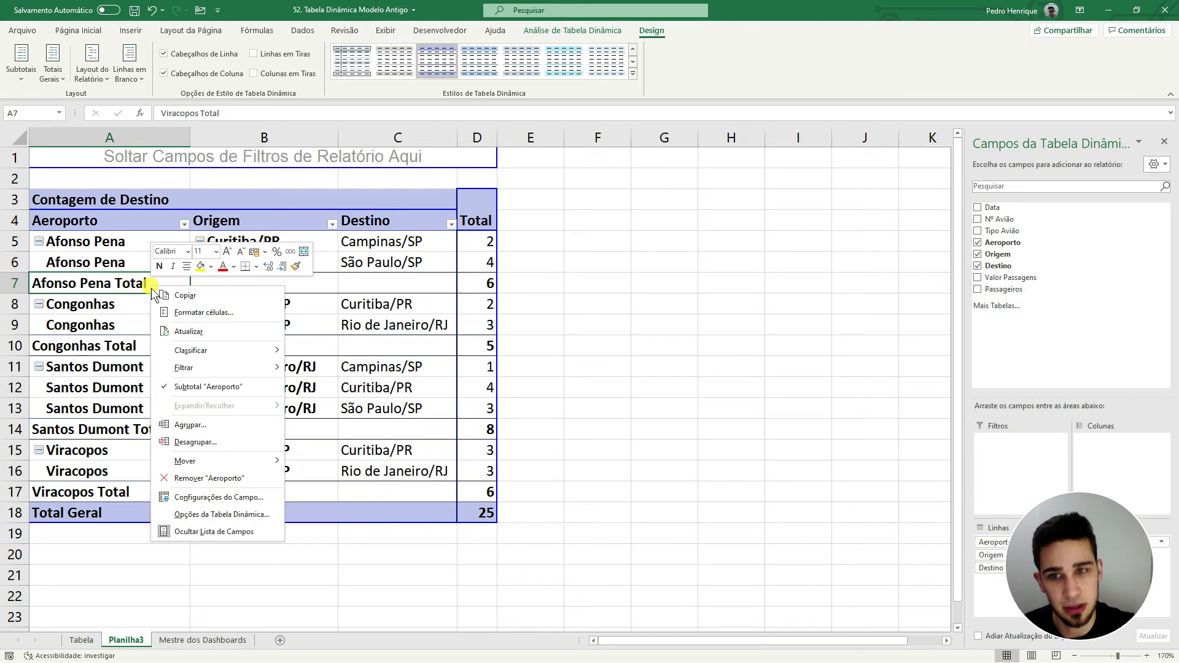
left_click(216, 391)
left_click(545, 388)
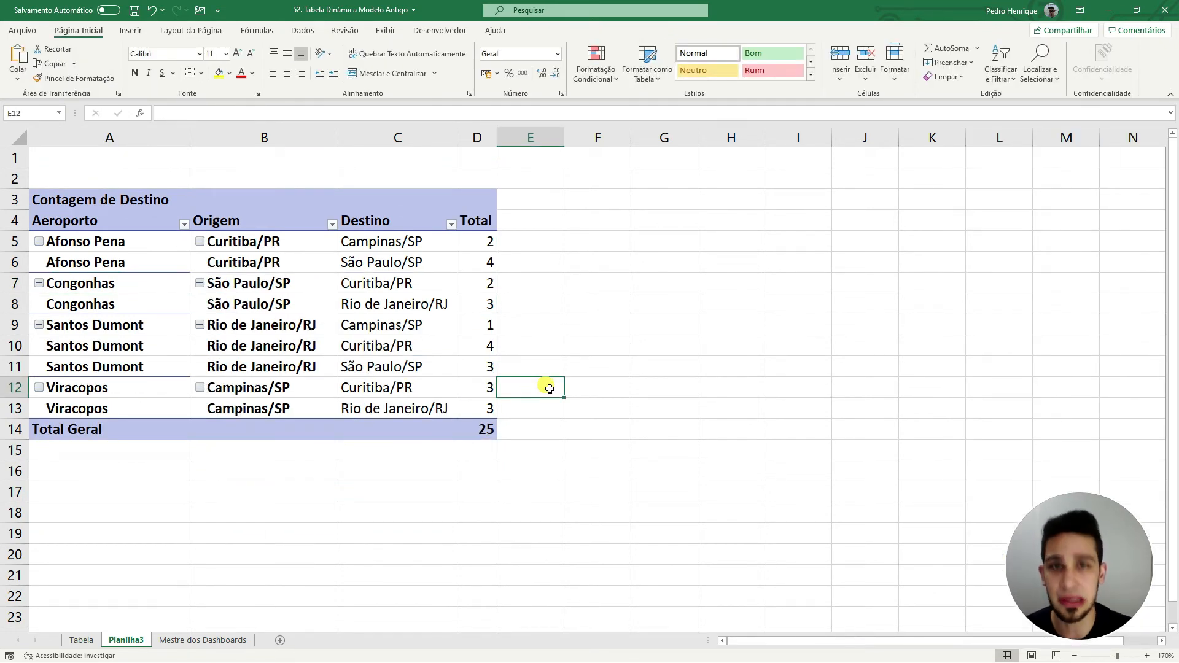
key("ctrl+z")
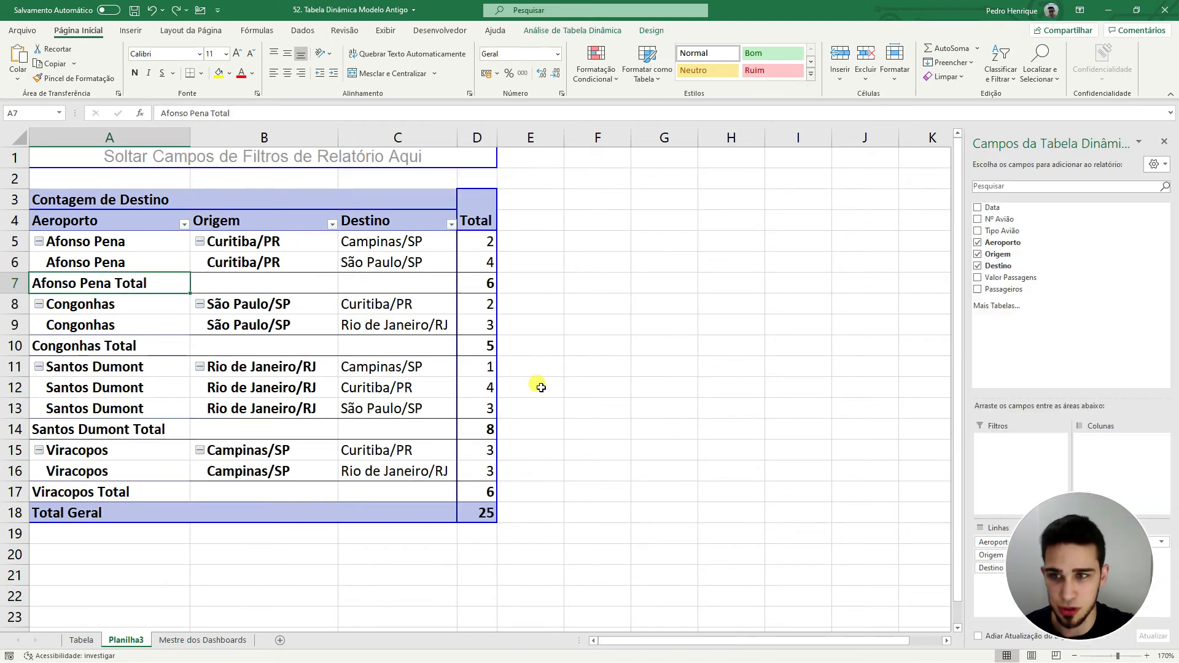
Review the Afonso Pena Total and Congonhas Total rows and their values in the Total column.
left_click_drag(158, 282, 485, 283)
left_click(645, 289)
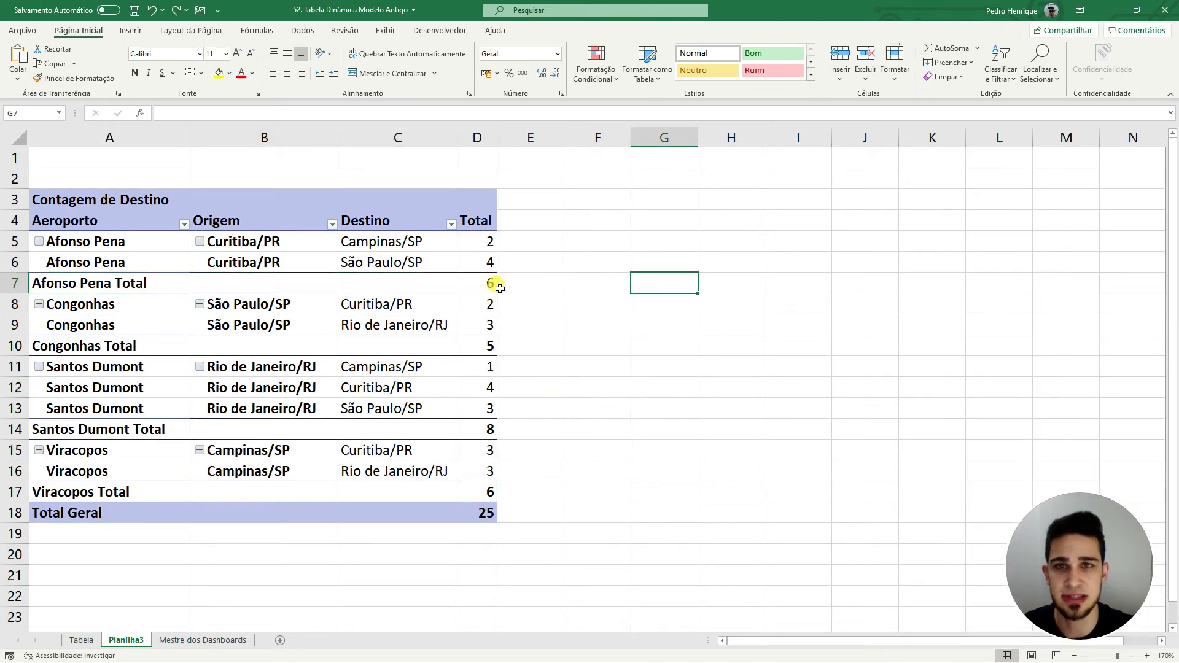
left_click(158, 283)
left_click(466, 284)
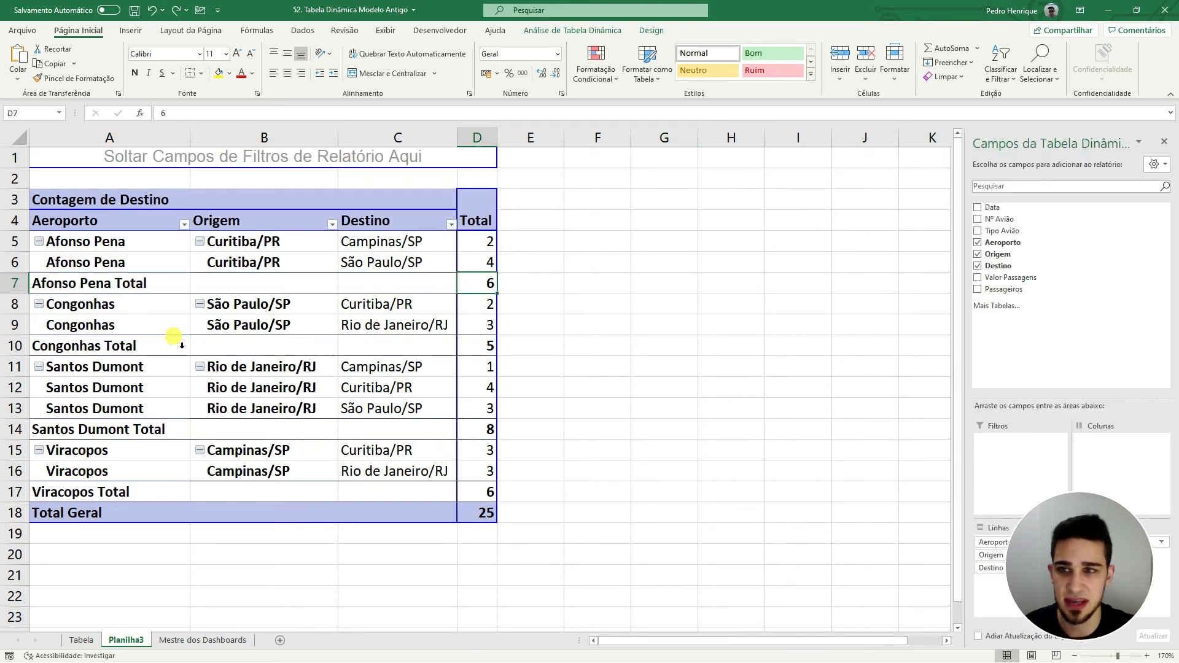
left_click(108, 346)
left_click(477, 346)
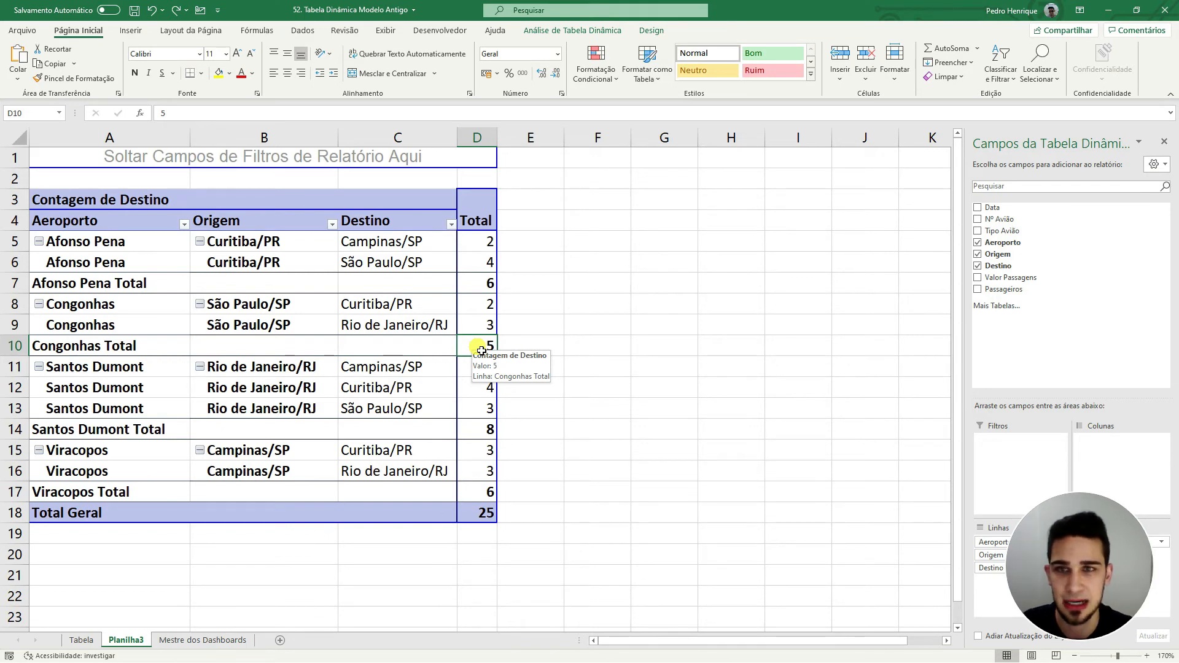
Compare the subtotals and appearance of the pivot table on Planilha3 with the model pivot table on Tabela.
right_click(101, 283)
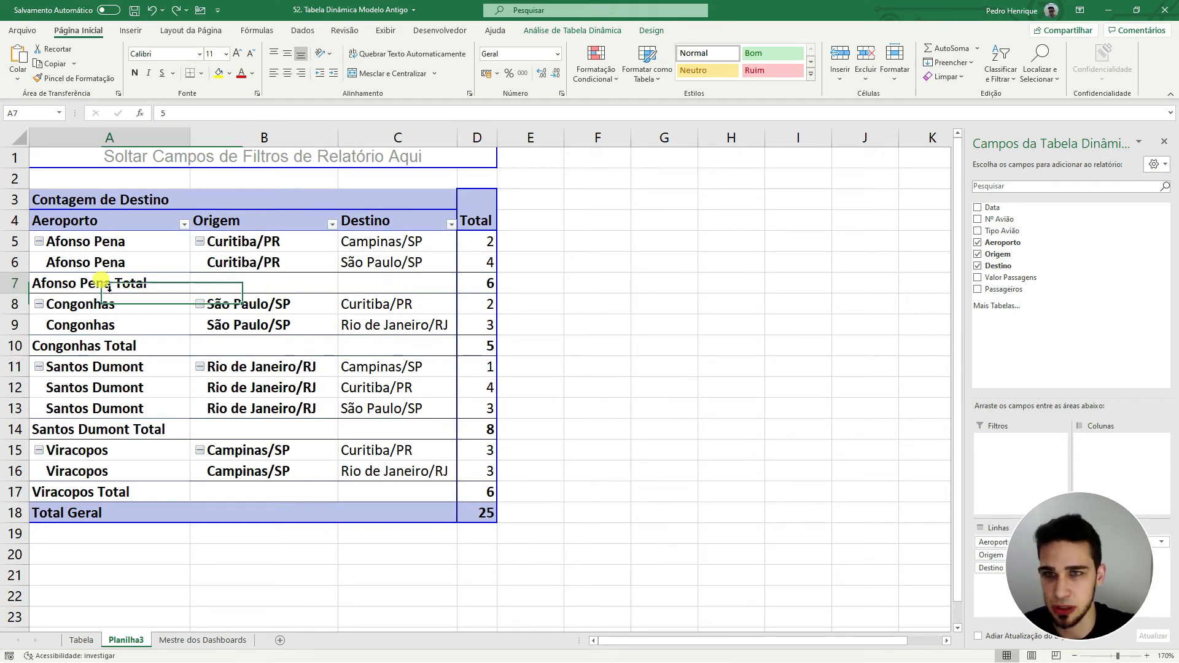
left_click(652, 32)
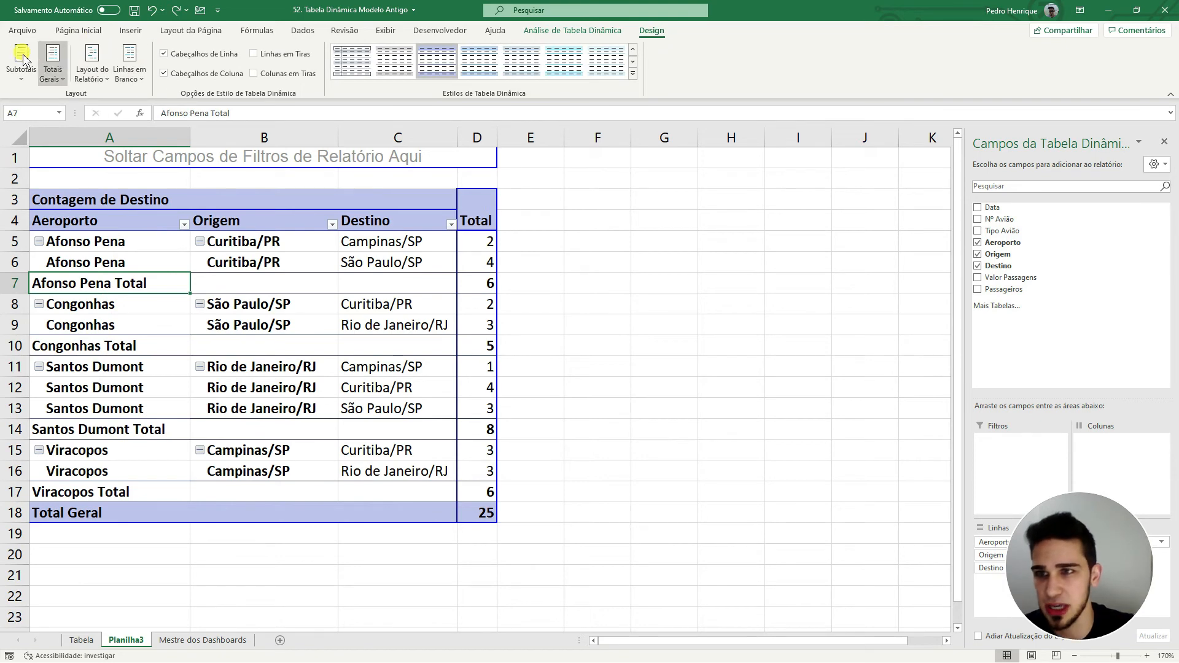
left_click(570, 284)
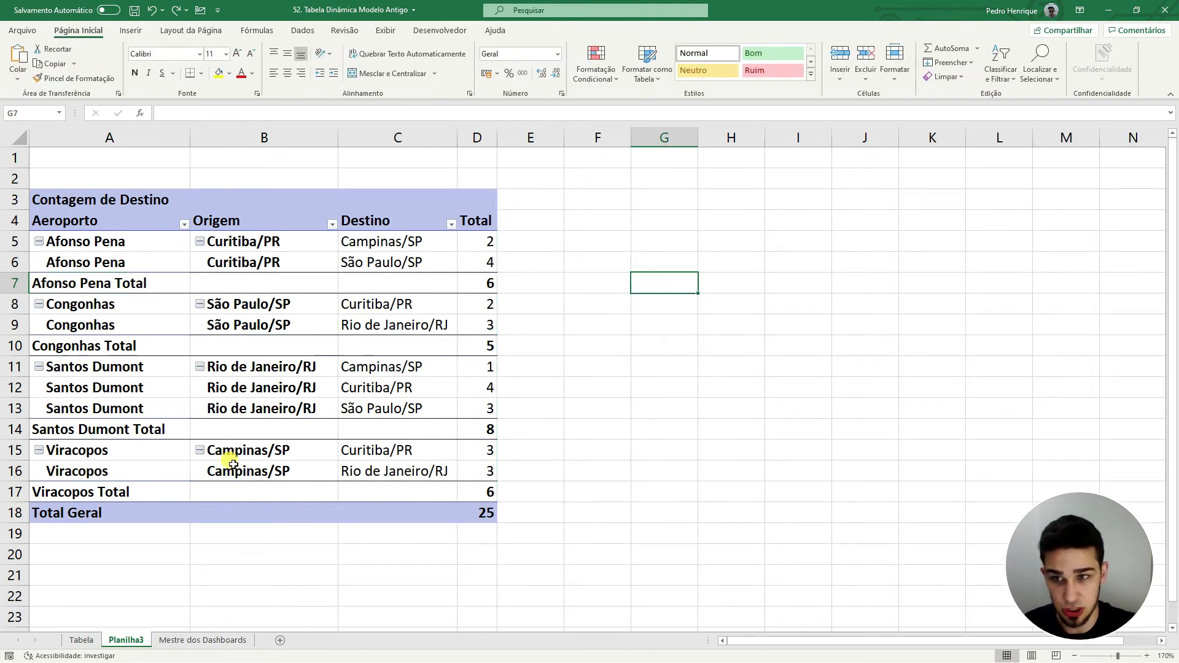
left_click(86, 640)
left_click(123, 641)
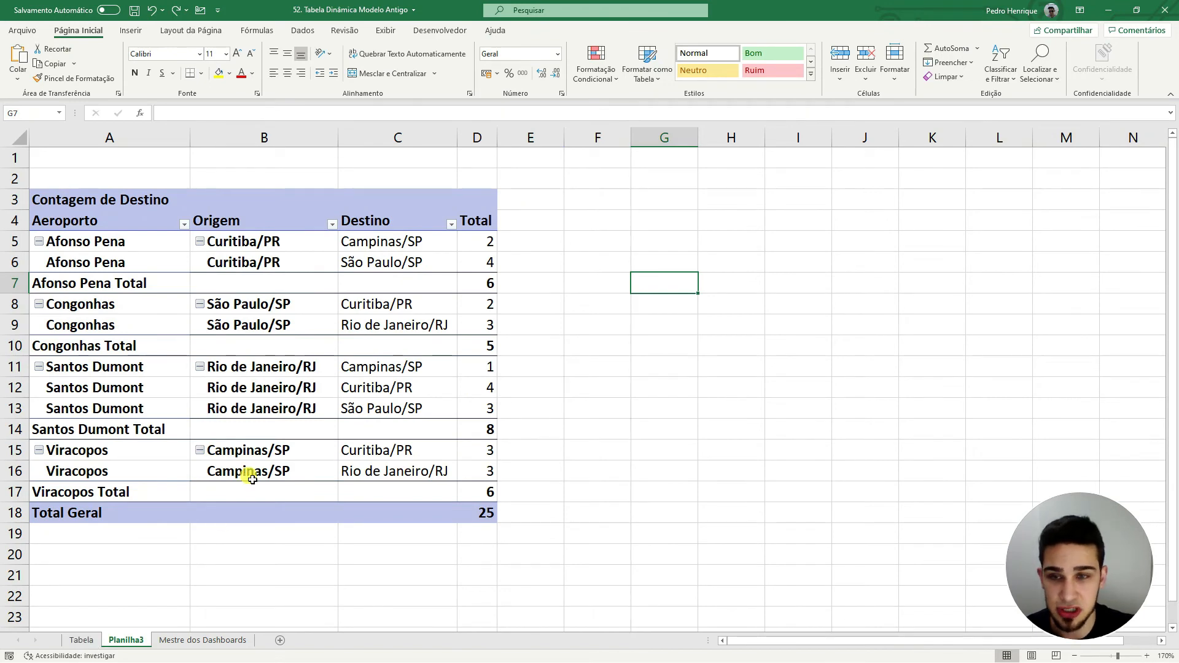
Apply the third style in the second row of the Média group, with a dark blue header, to the pivot table on Planilha3.
left_click(293, 385)
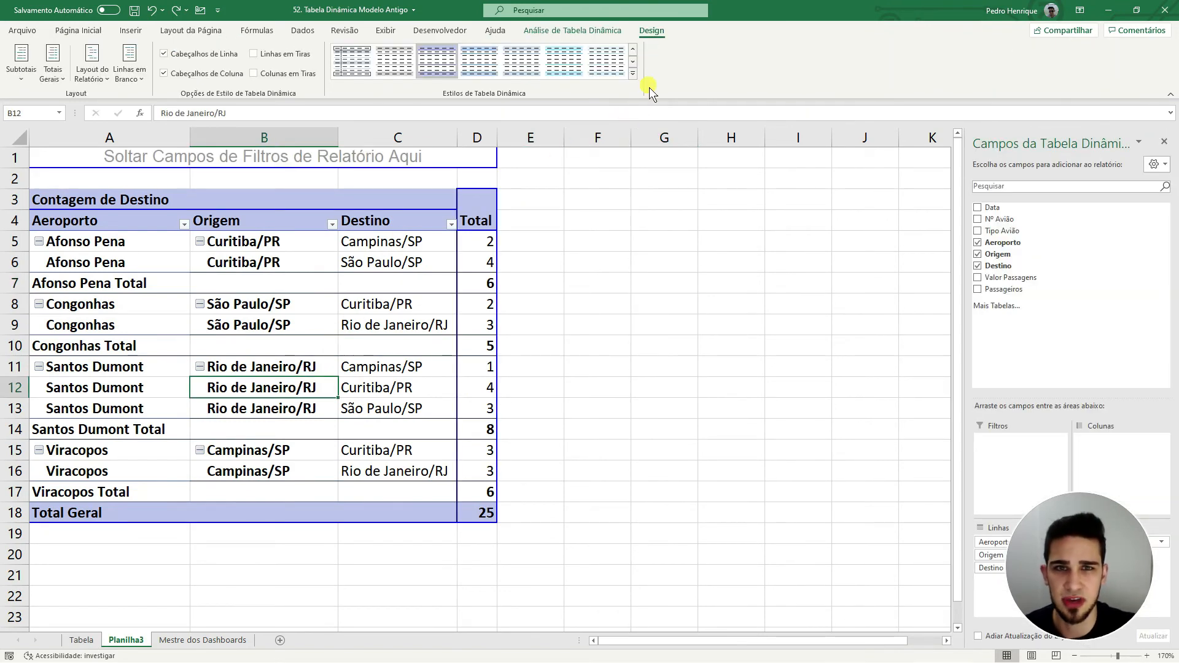
left_click(634, 73)
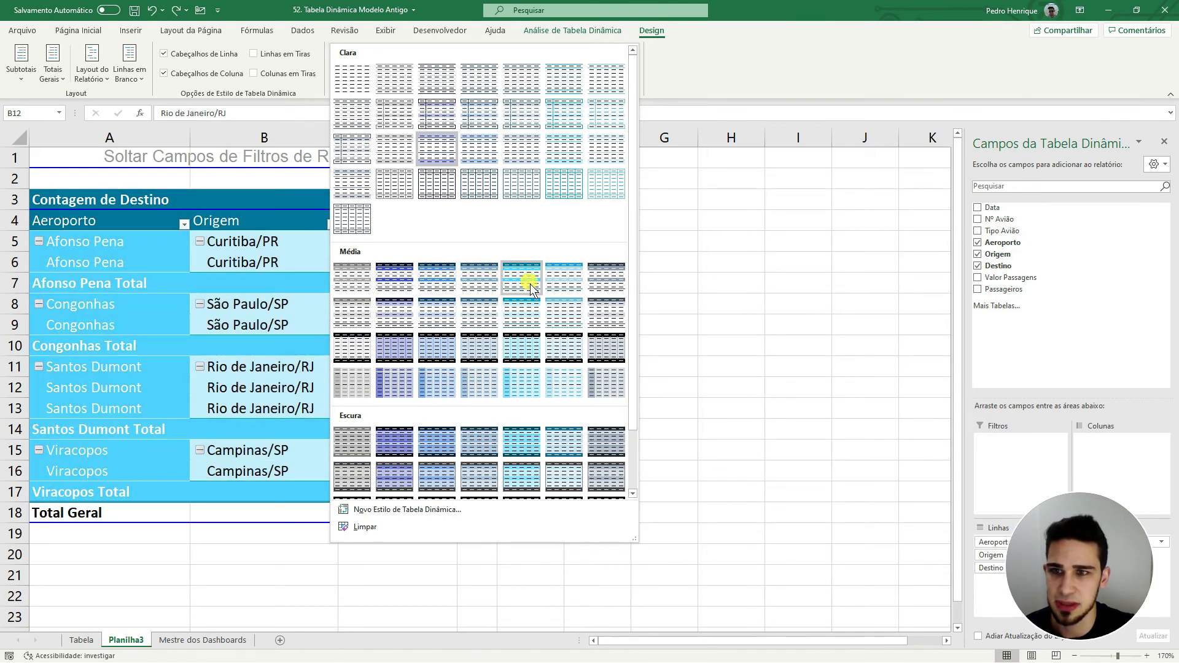
left_click(443, 312)
left_click(728, 344)
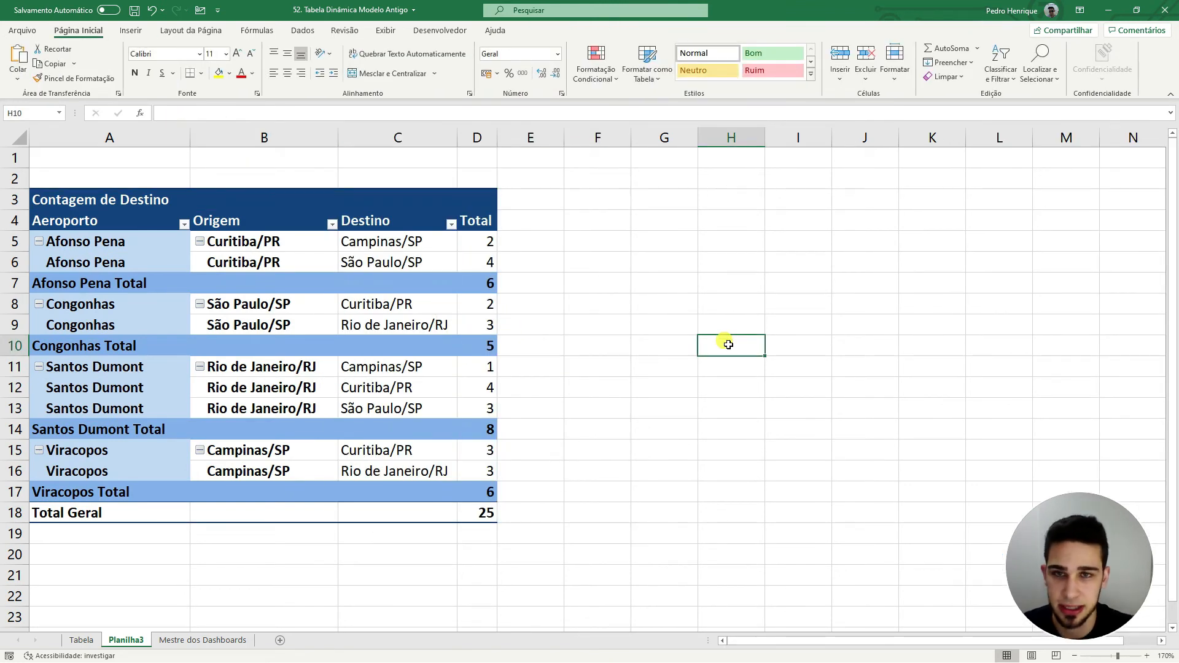
Review the pivot table style gallery and its option for creating a new style, and close it without changes.
left_click(271, 239)
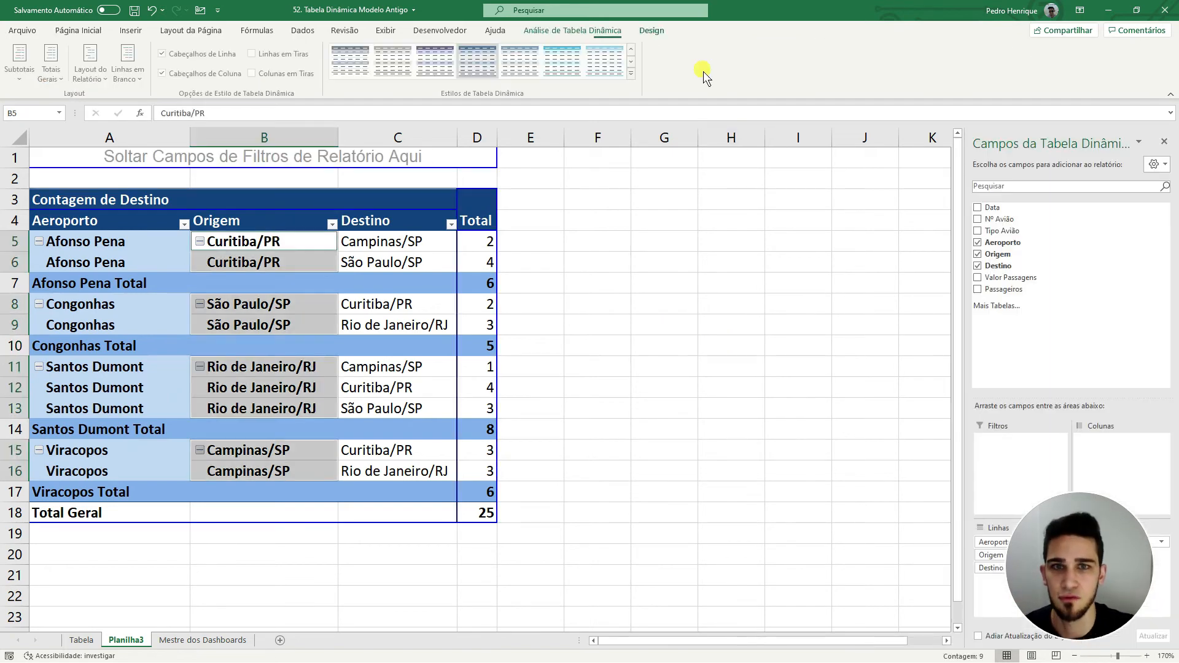
left_click(631, 73)
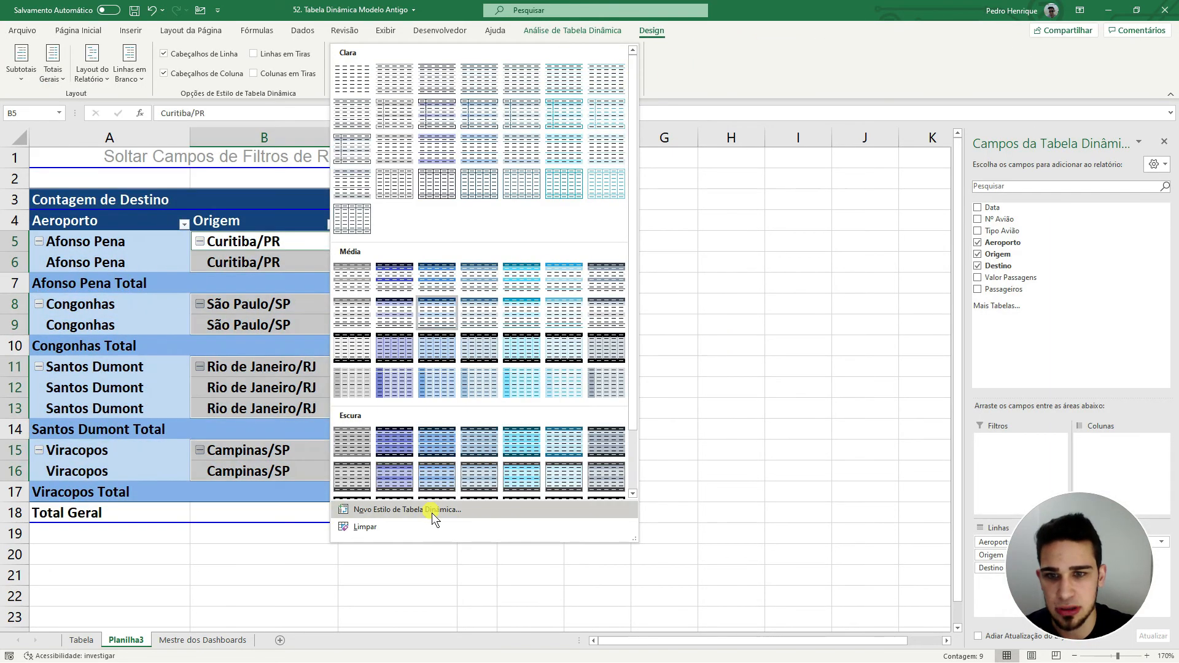
left_click(747, 360)
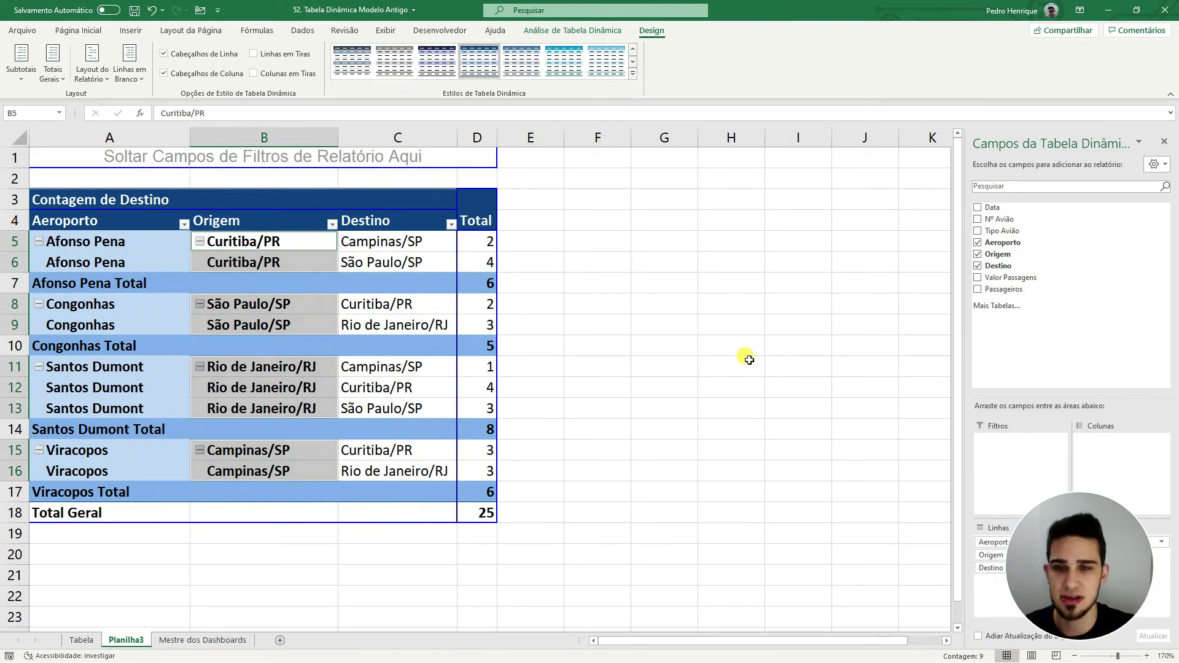
Sort the destinations within each airport of the Planilha3 pivot table by flight count from largest to smallest.
left_click(745, 354)
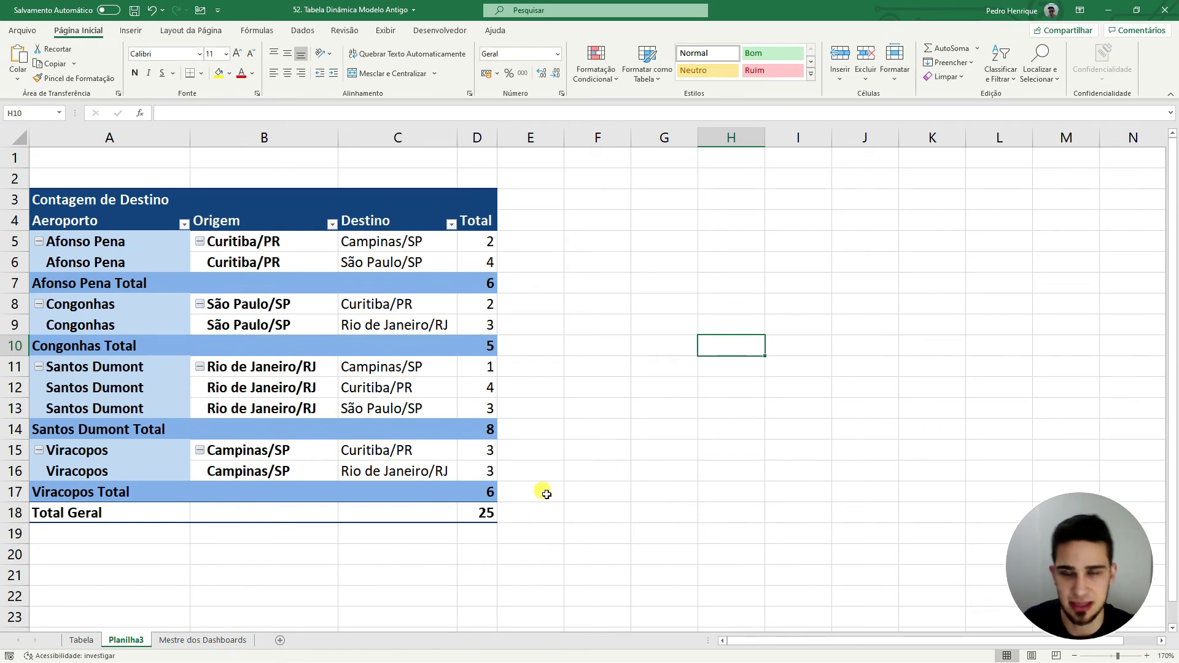
left_click(492, 249)
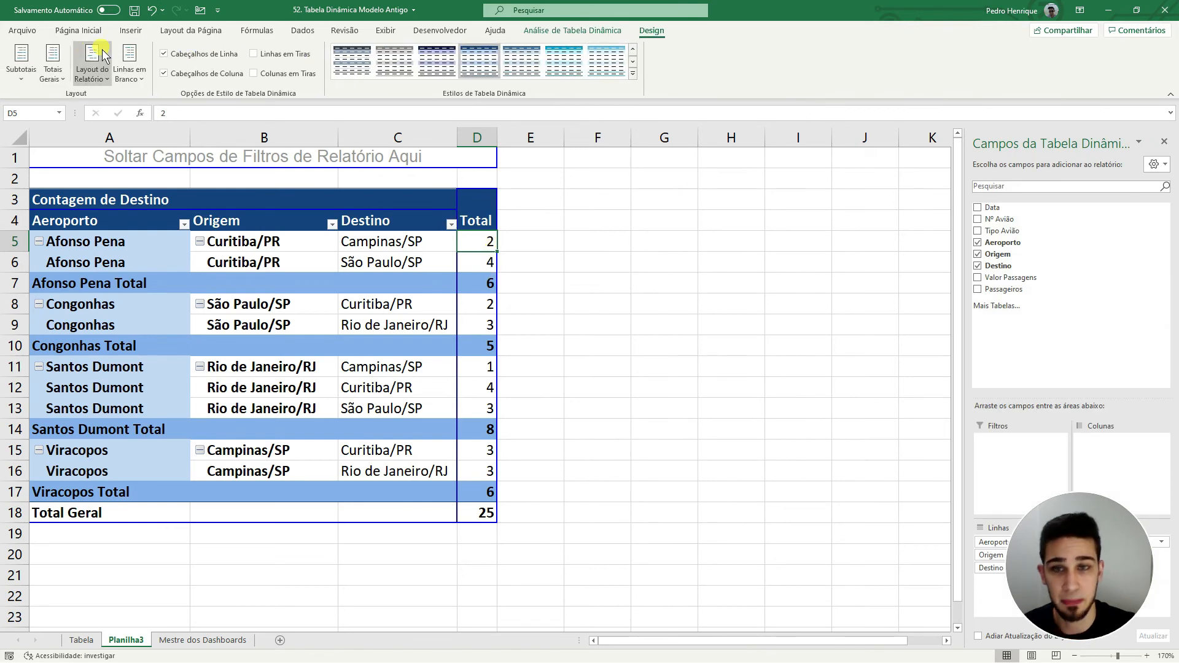
left_click(61, 31)
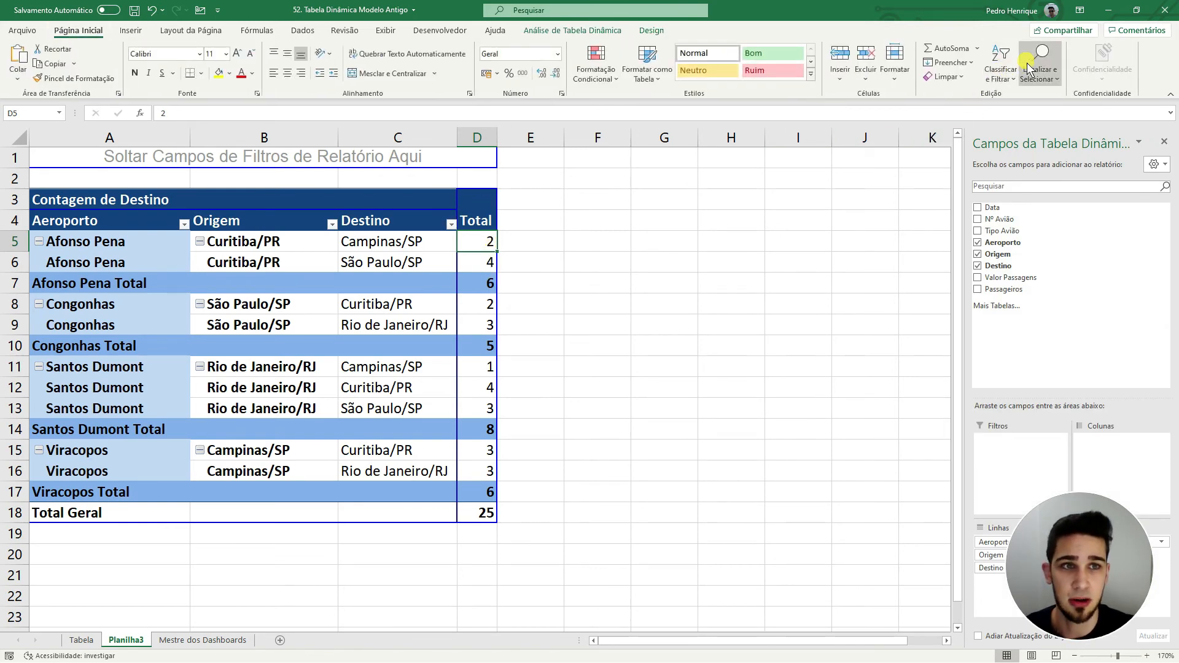
left_click(999, 61)
left_click(1042, 112)
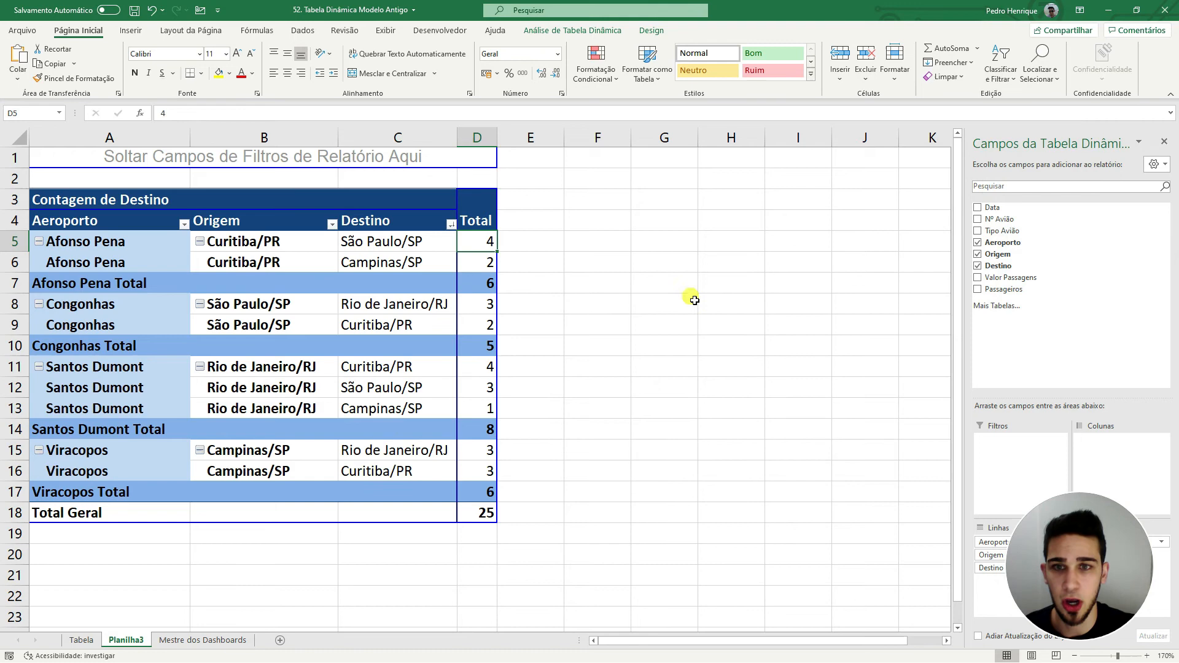
Review the origins, destinations and counts in the sorted Afonso Pena rows.
left_click(392, 240)
left_click(475, 250)
left_click(239, 246)
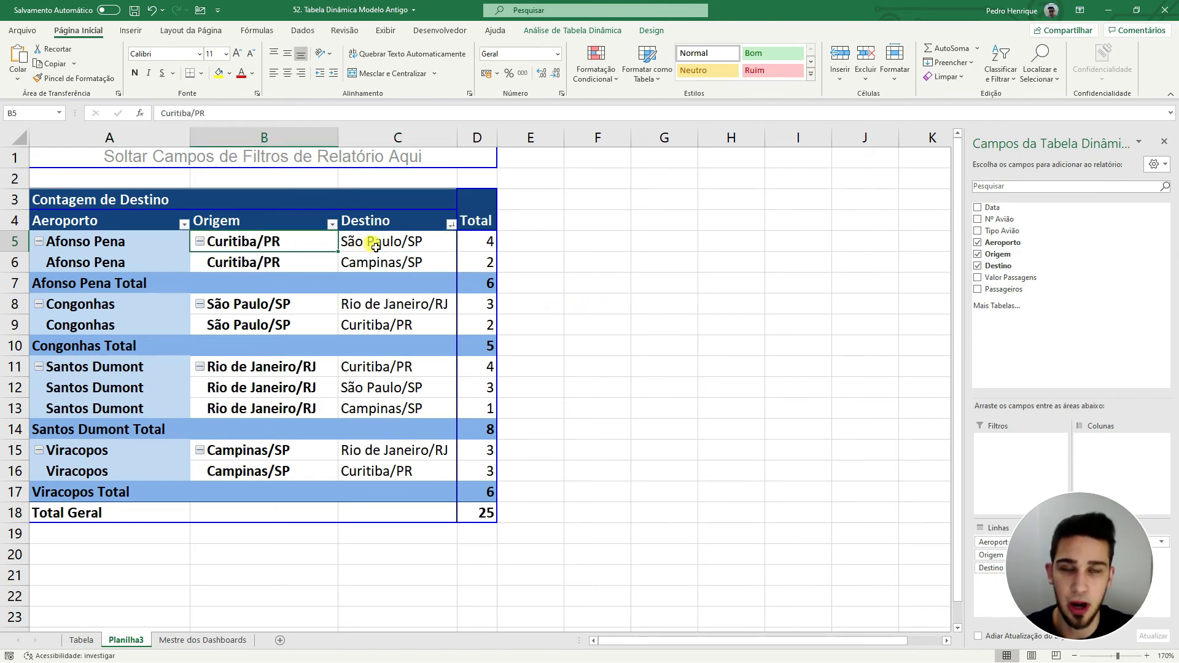
left_click(376, 246)
left_click(285, 267)
left_click(350, 266)
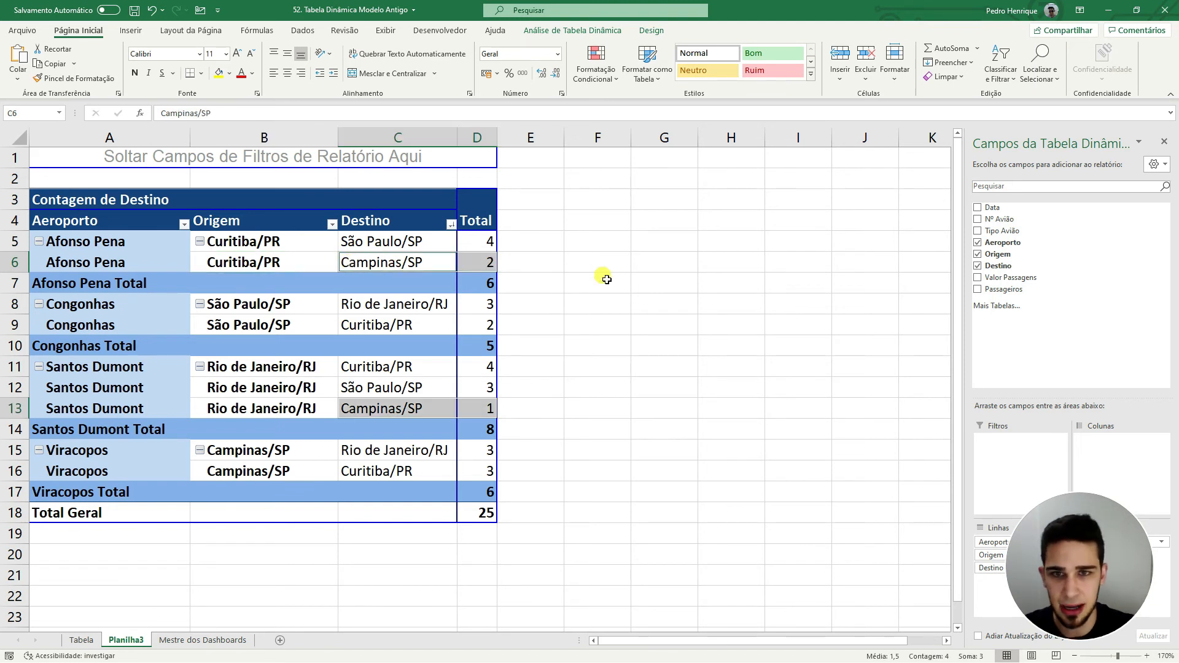
Sort the airports by their subtotals from largest to smallest and check the Santos Dumont block.
left_click(489, 286)
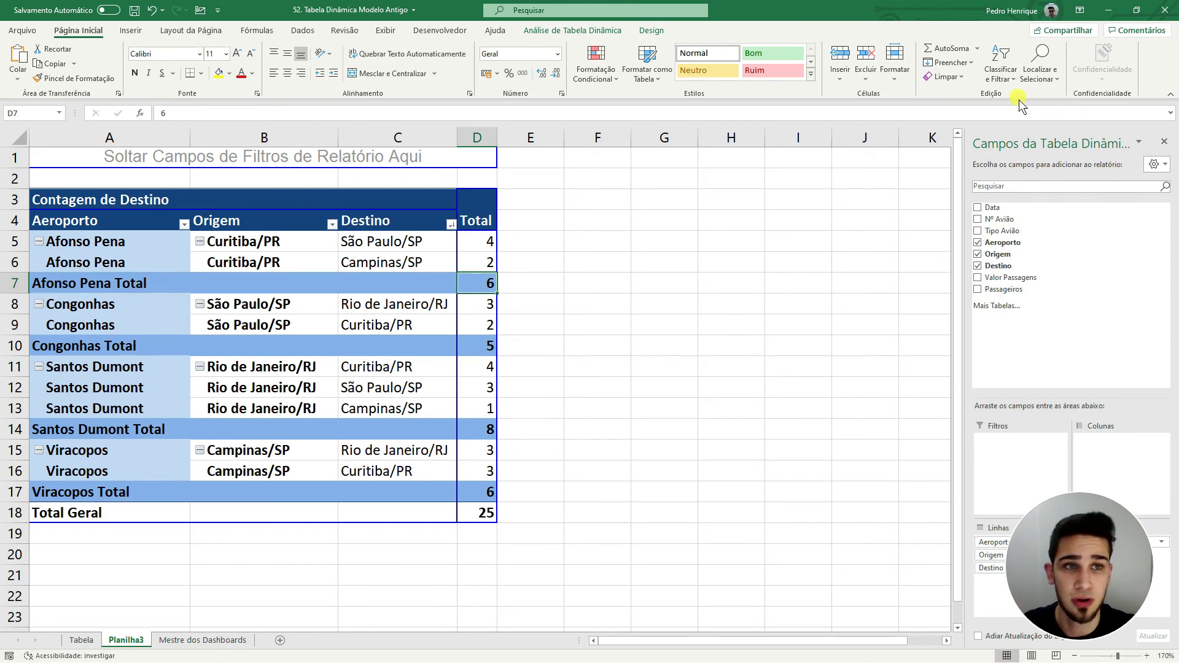
left_click(1000, 69)
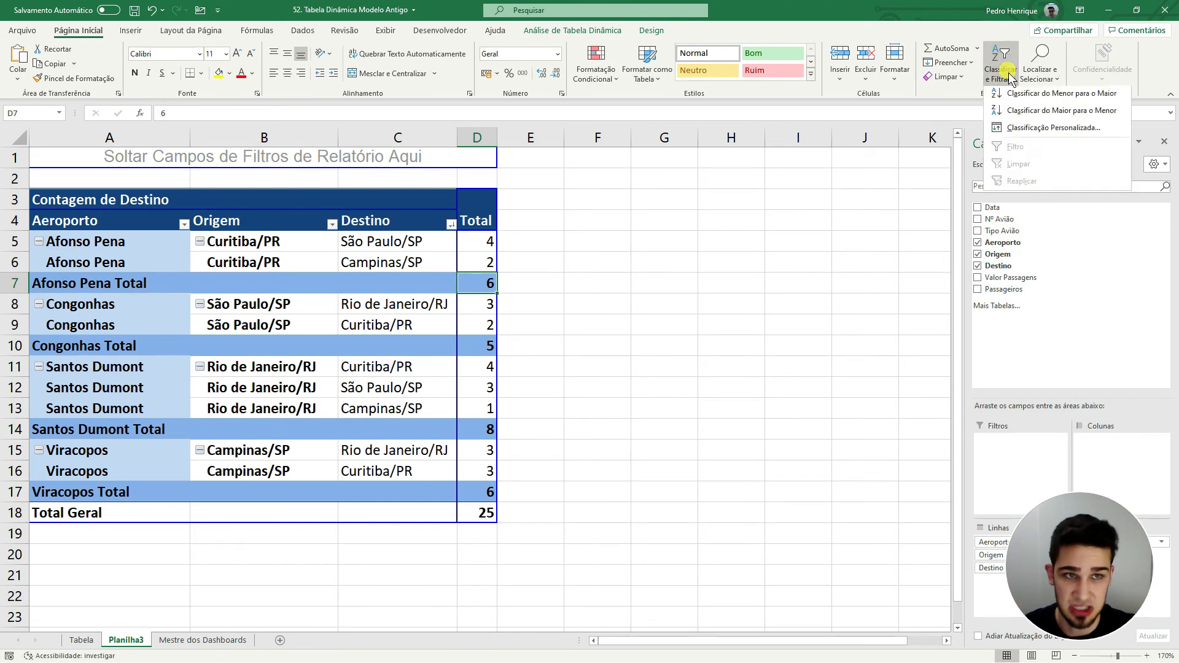
left_click(1037, 113)
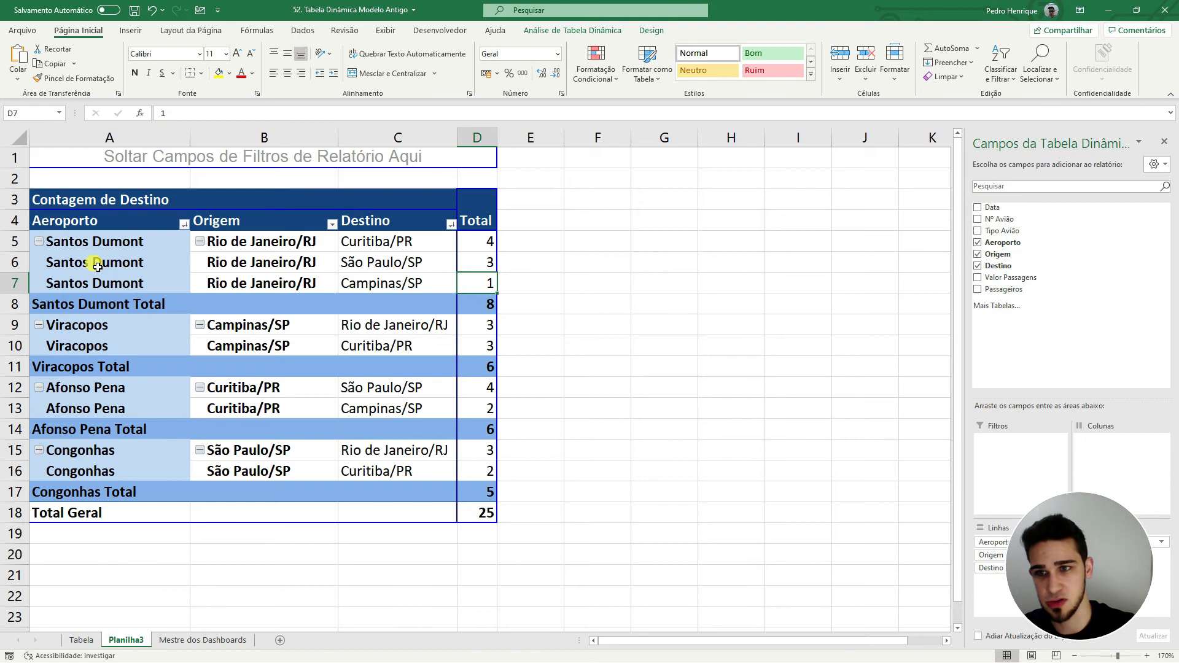
left_click_drag(491, 309, 84, 235)
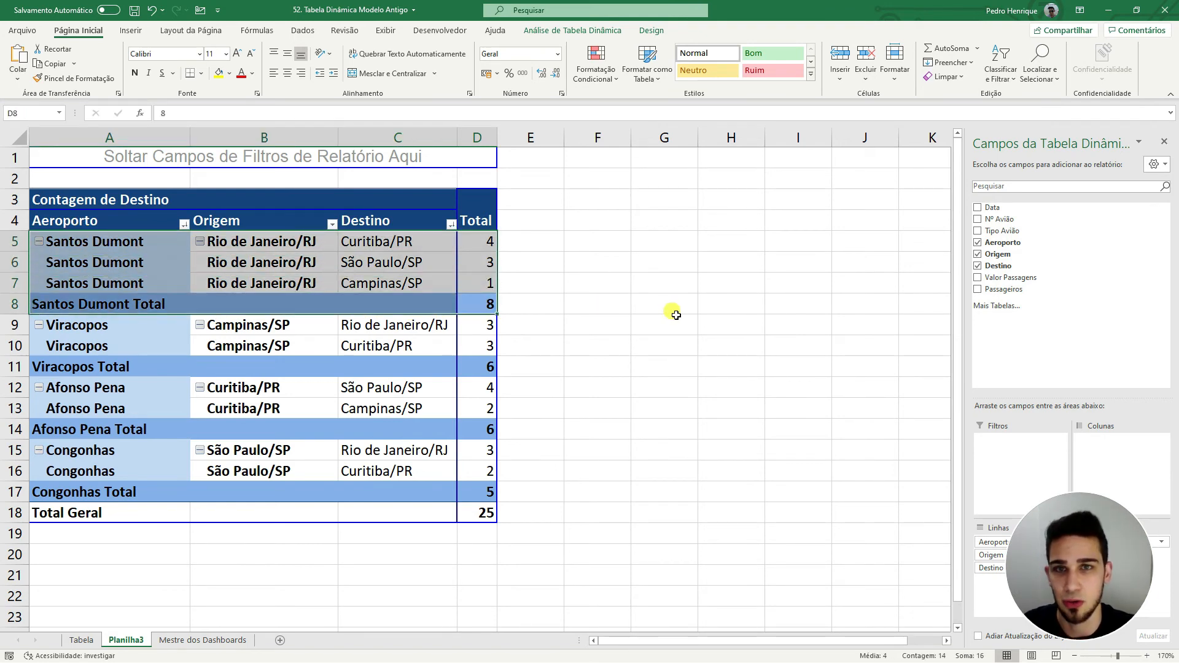
left_click_drag(1096, 582, 1145, 567)
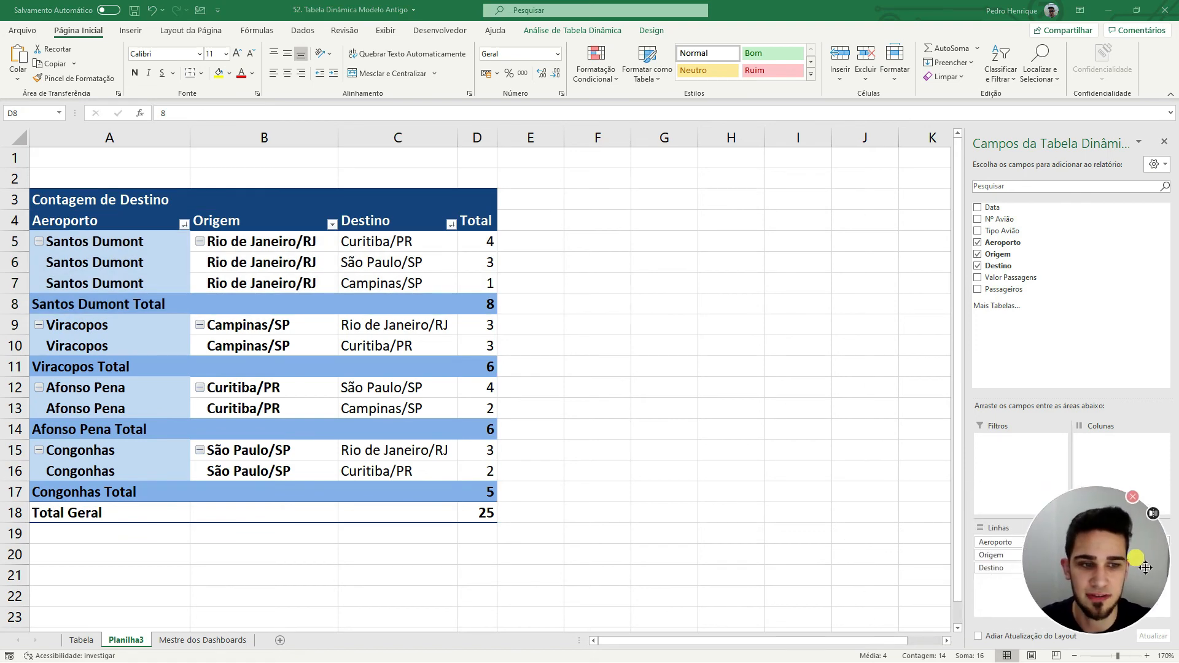
Compare the sorted pivot table on Planilha3 with the model pivot table on Tabela.
left_click(714, 466)
left_click(713, 465)
left_click(90, 642)
left_click(115, 642)
left_click(75, 643)
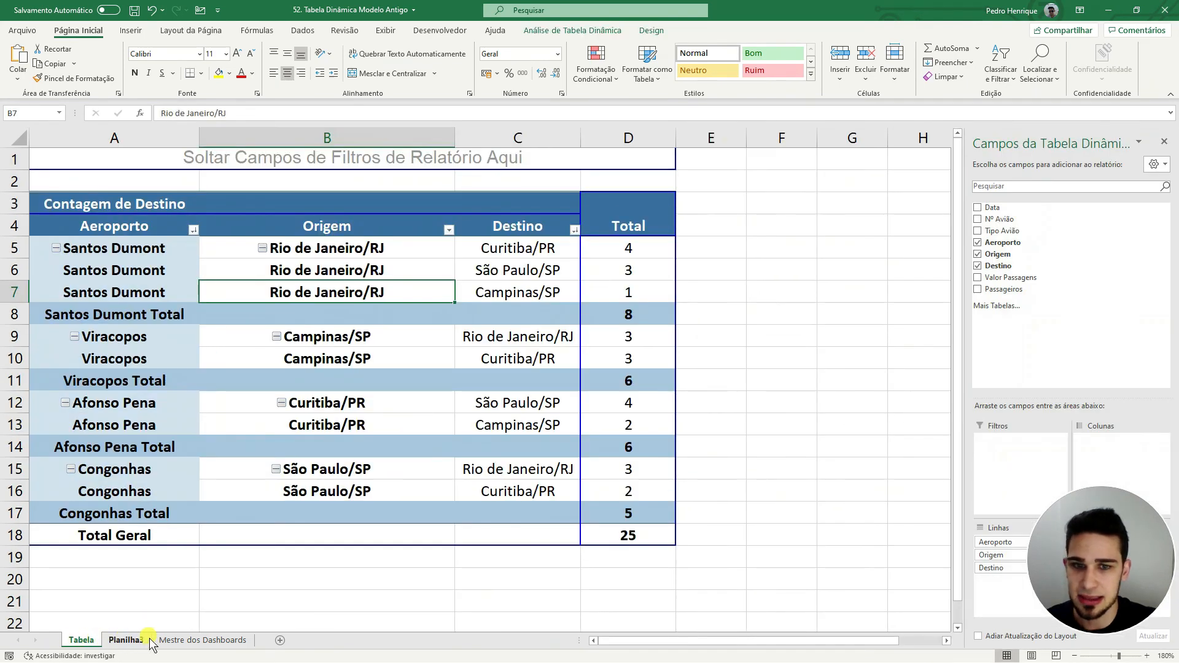
left_click(126, 640)
left_click(704, 530)
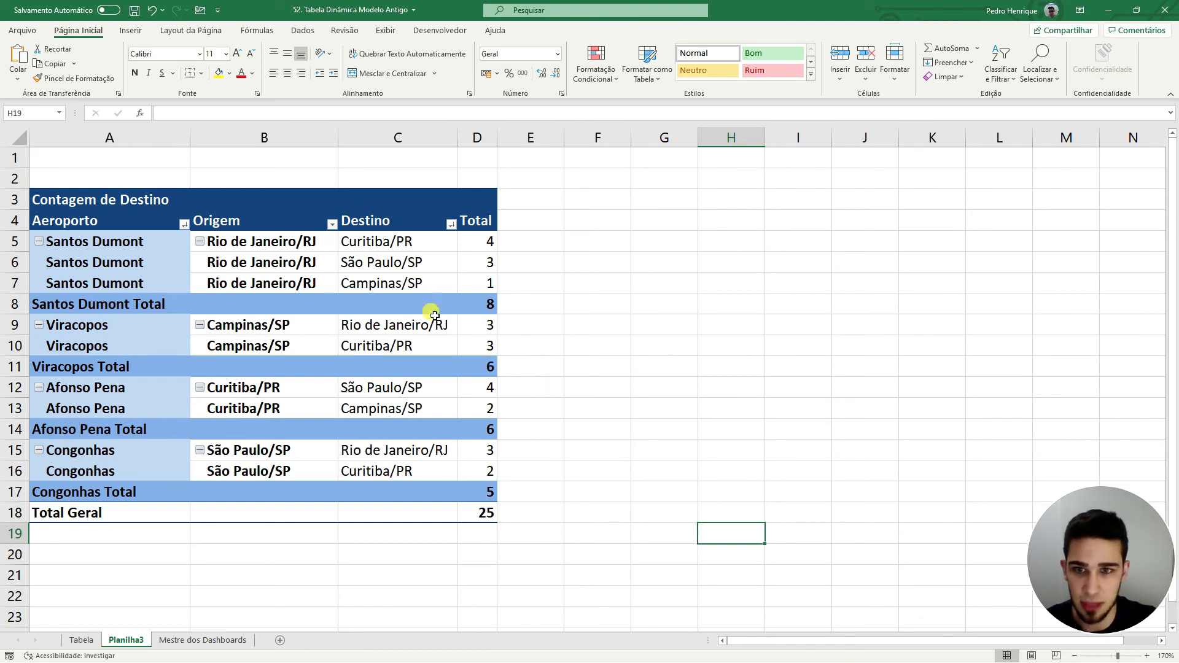
right_click(402, 290)
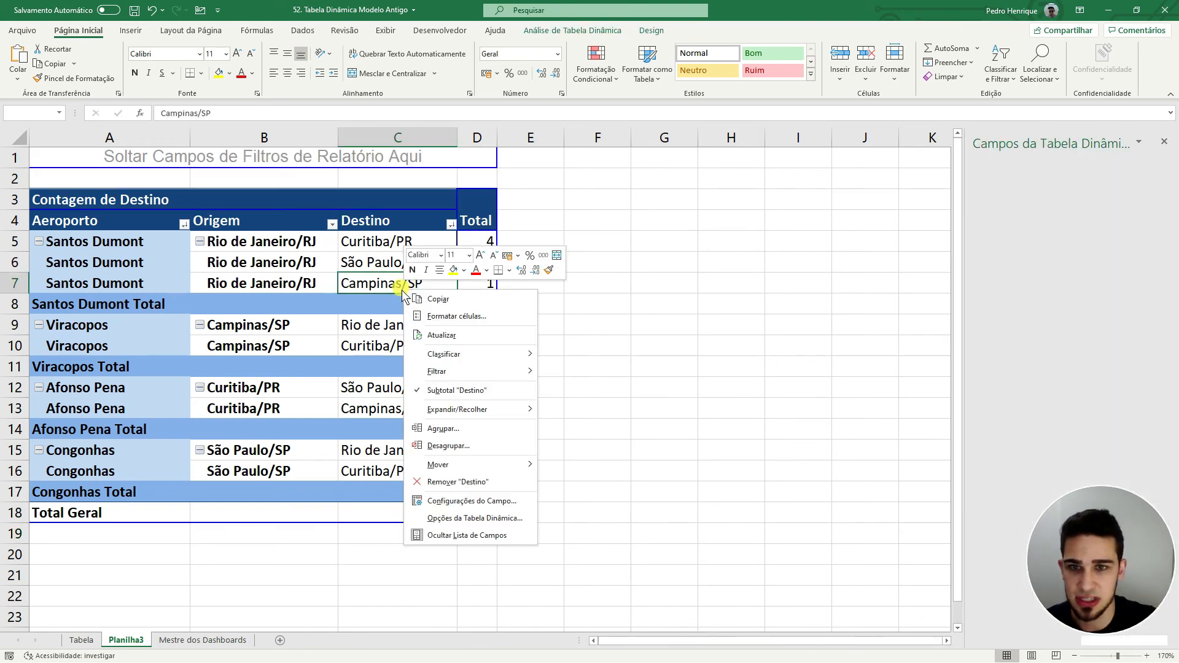
left_click(749, 337)
Examine the end of the source flight data on Mestre dos Dashboards and the empty rows below it, and return to Planilha3.
left_click(224, 641)
scroll(258, 283, "down", 2)
scroll(238, 302, "down", 5)
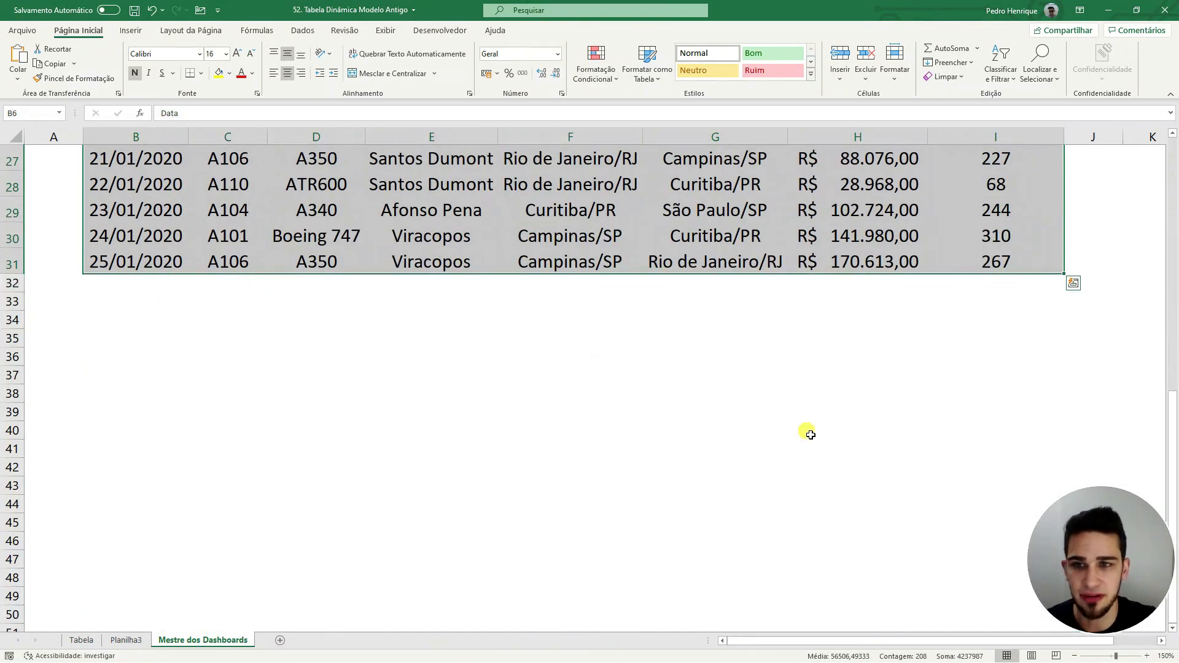
left_click_drag(159, 293, 982, 301)
left_click_drag(316, 412, 423, 357)
left_click(297, 323)
scroll(313, 337, "up", 9)
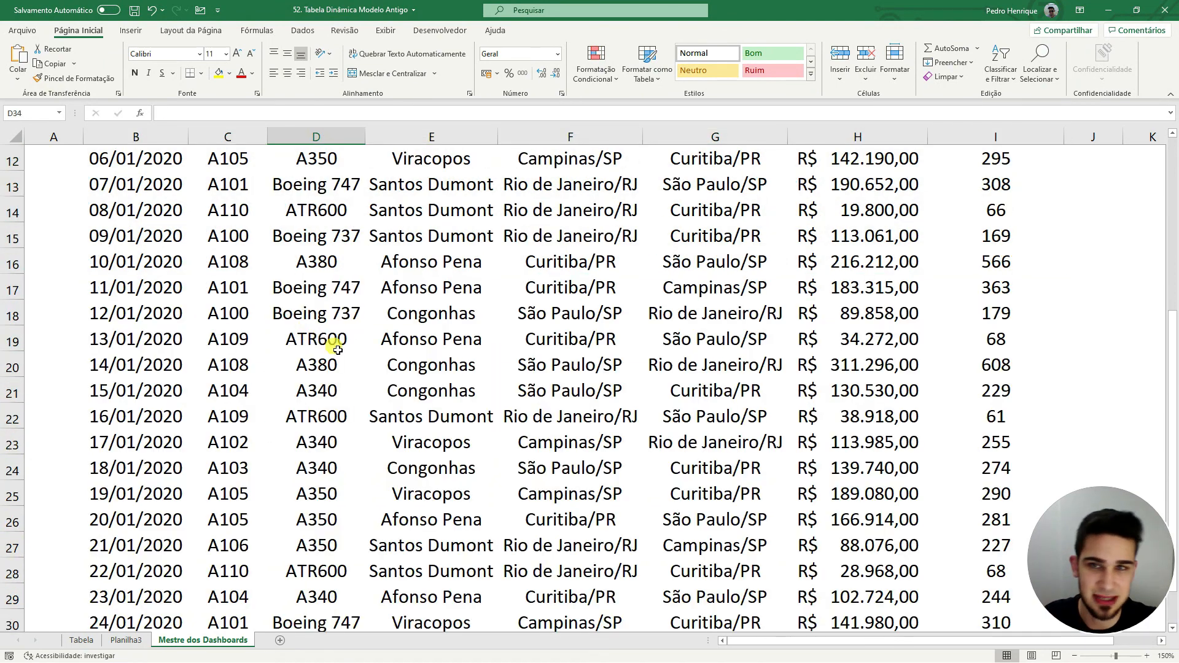
left_click(135, 645)
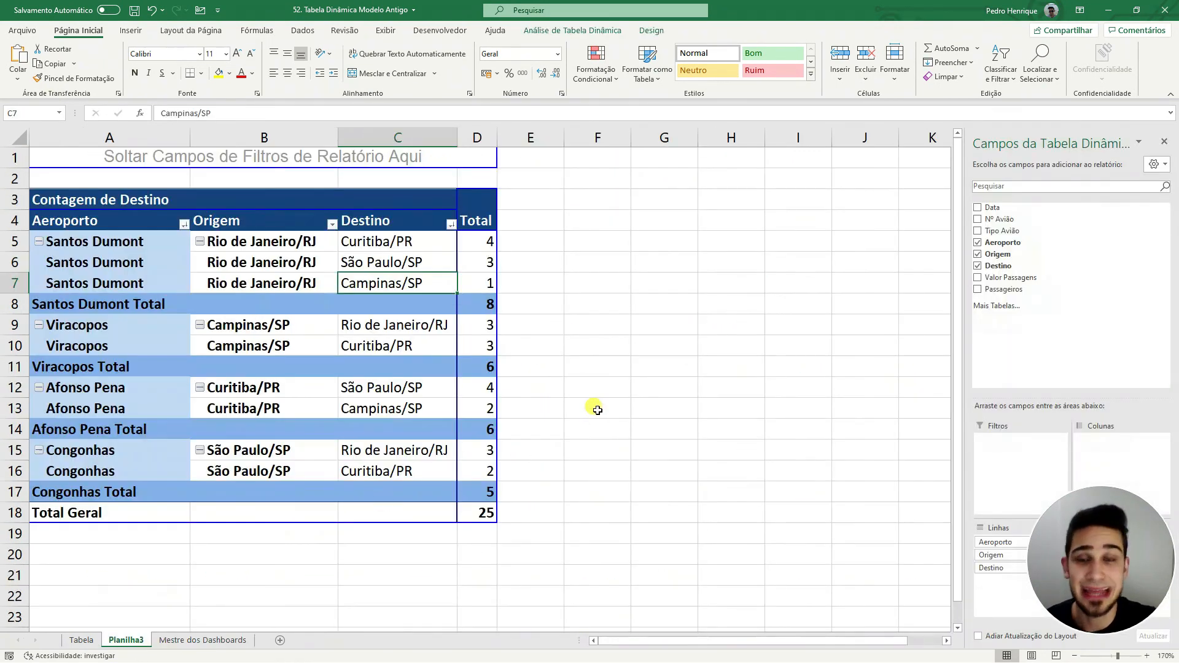
Review the classic layout setting in the pivot table's display options and close them without changes.
left_click(682, 345)
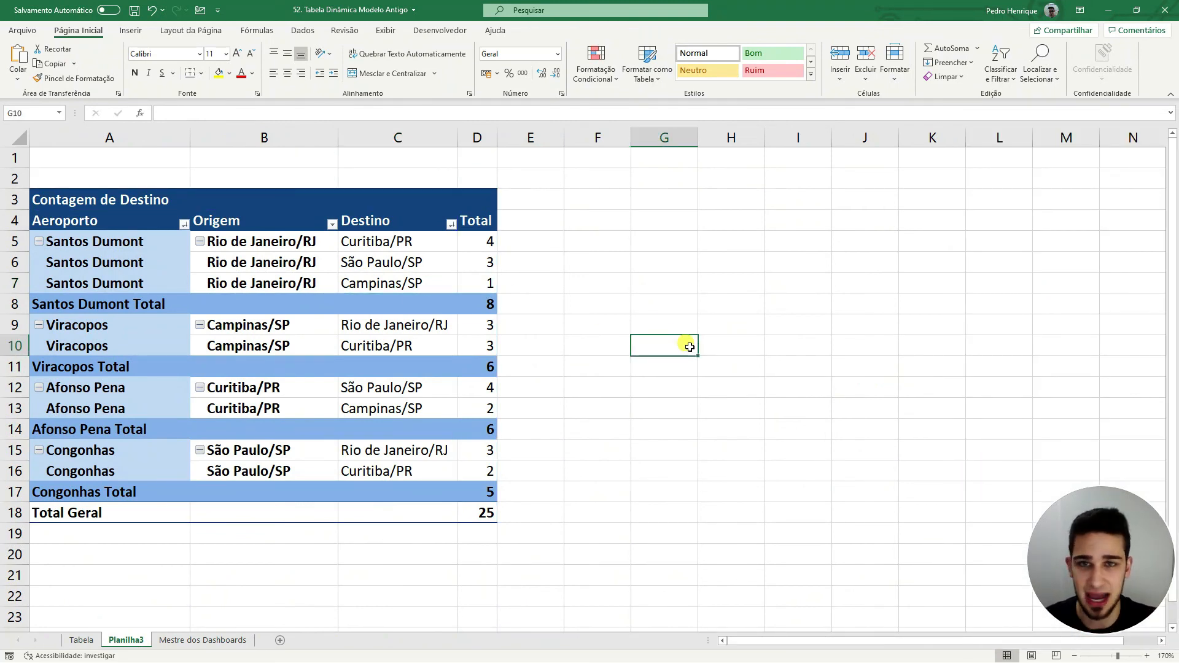
left_click_drag(569, 536, 33, 205)
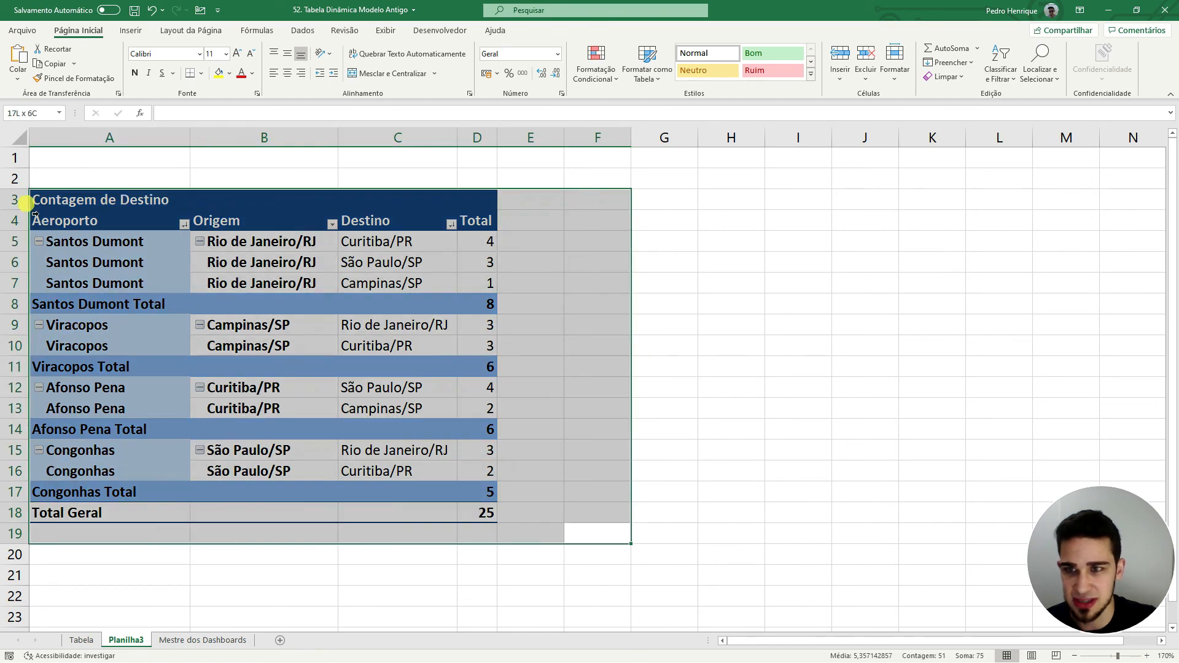
left_click(691, 371)
right_click(319, 372)
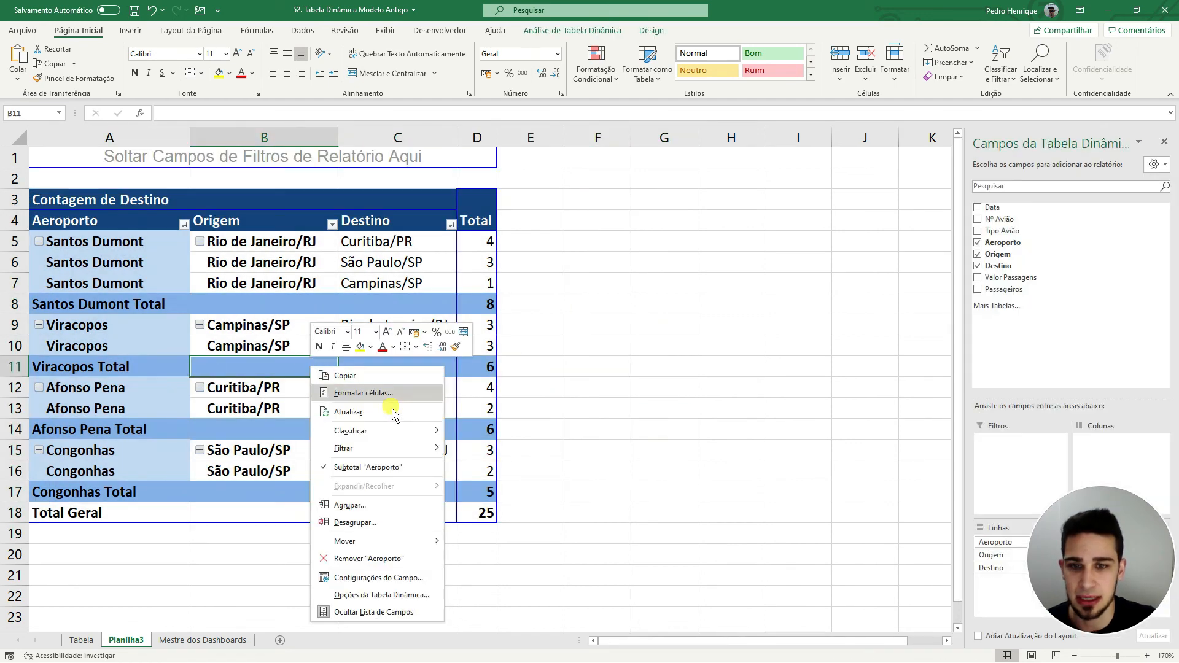
left_click(381, 594)
left_click(356, 422)
left_click_drag(366, 391, 492, 243)
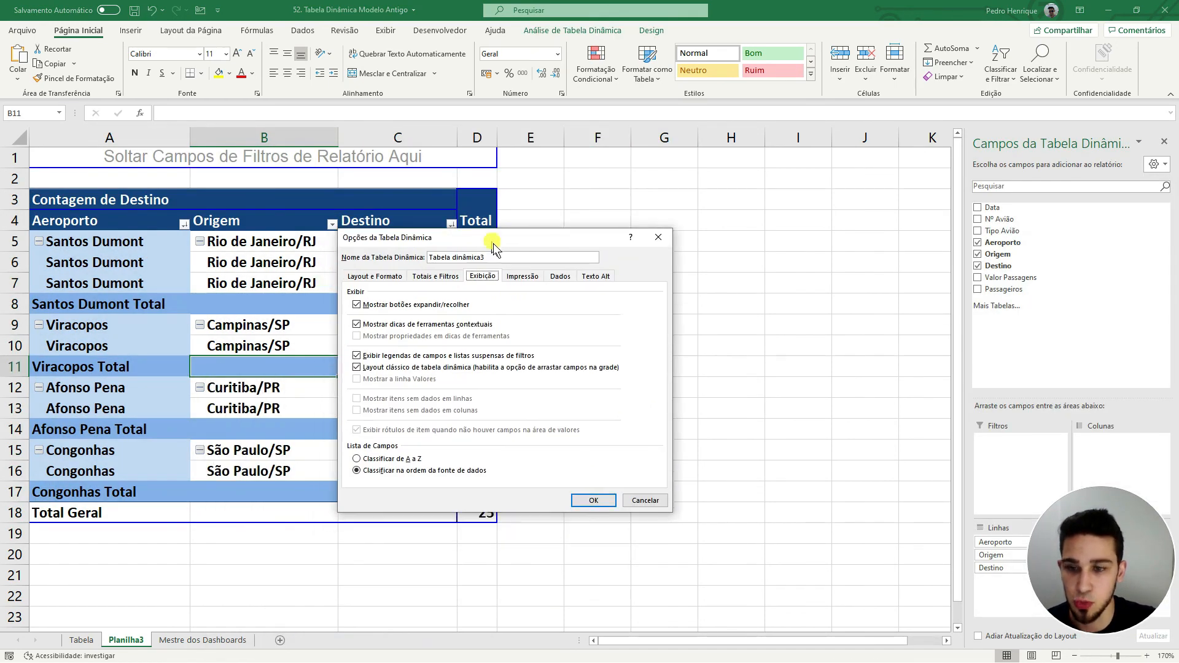
left_click(657, 239)
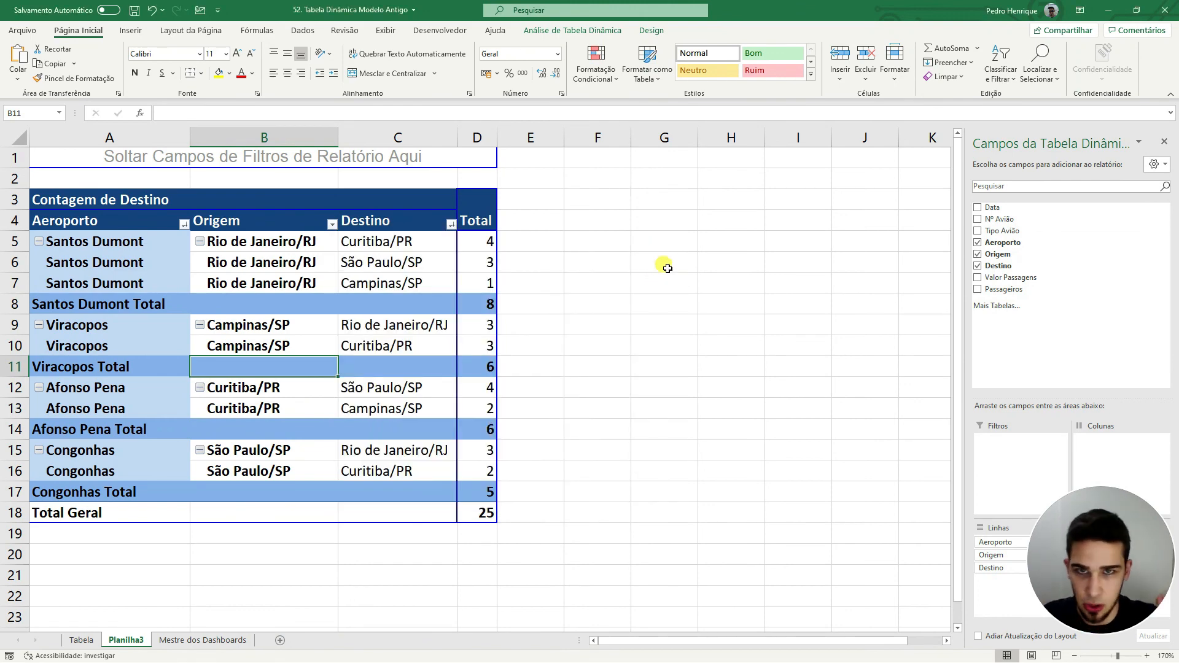